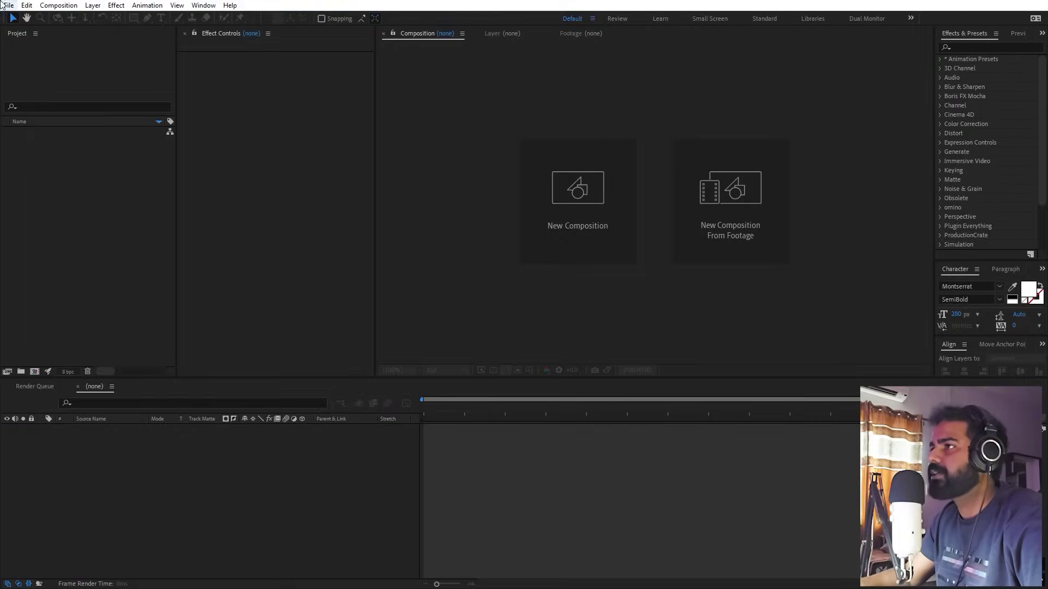
Step: Create a new 1920x1080, 30 fps composition named Main with a 30-second duration
left_click(59, 5)
left_click(74, 17)
type("Main")
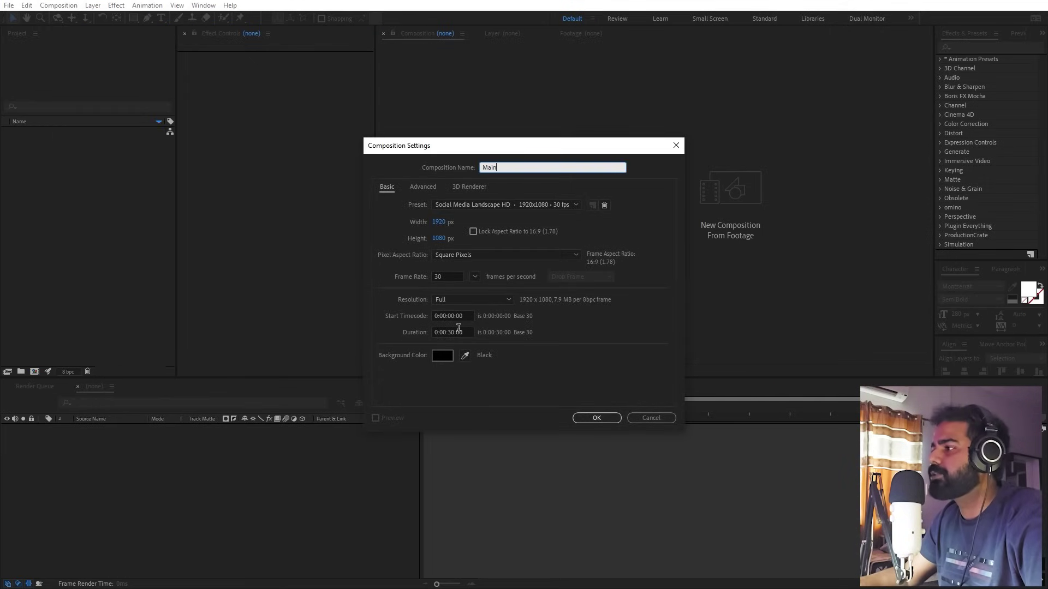
left_click(592, 420)
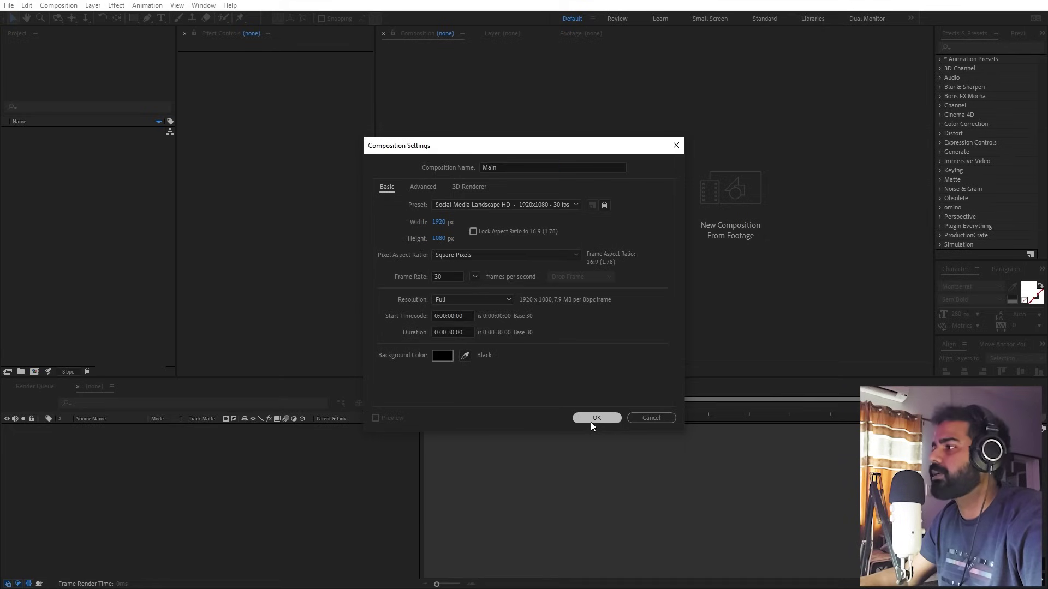
Step: Add a full-size solid layer in pale blue F0F6FD as the background
right_click(249, 382)
mouse_move(293, 386)
left_click(420, 415)
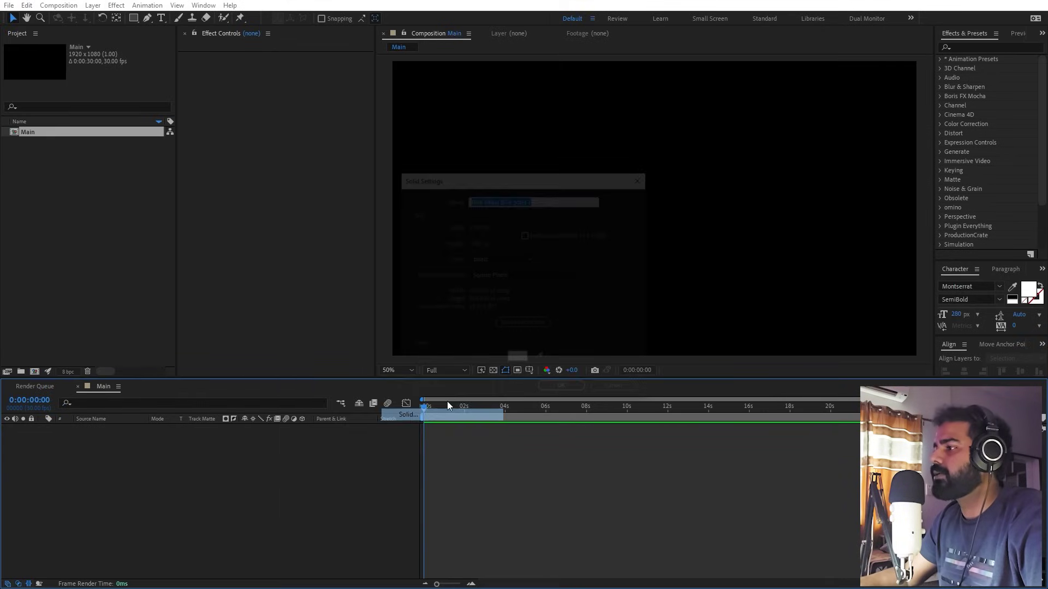
left_click(517, 359)
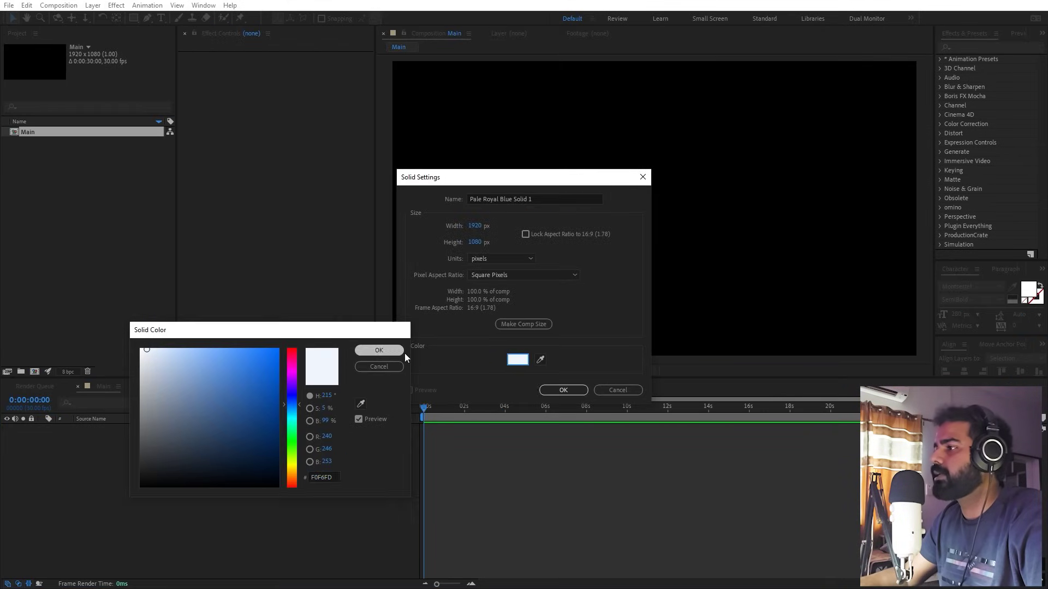
left_click(382, 349)
left_click(563, 390)
left_click(129, 279)
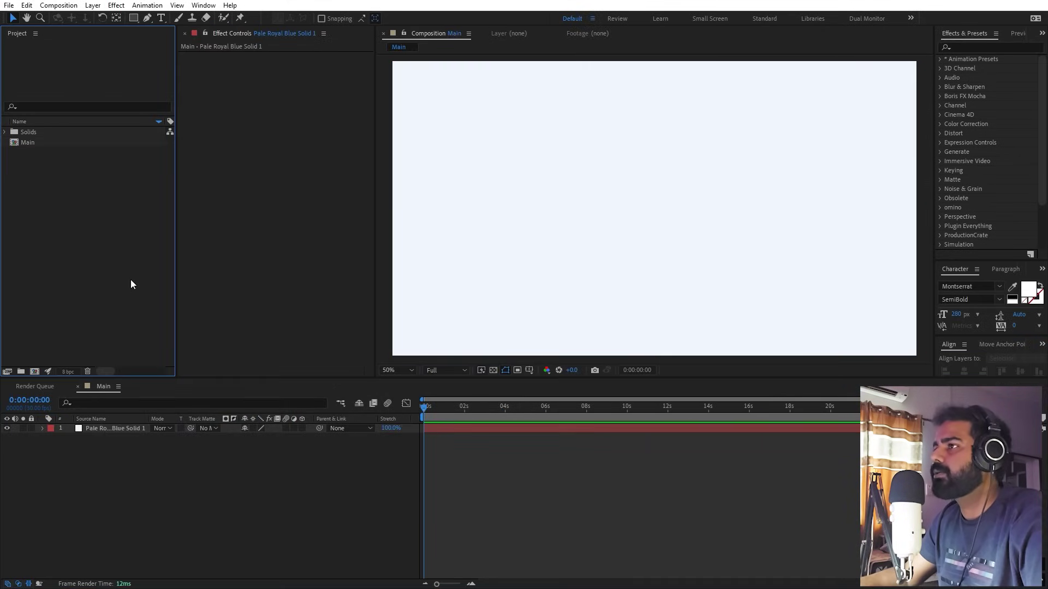
Step: Draw a wide rounded rectangle slightly above the centre of the composition with the Rounded Rectangle tool
left_click(133, 20)
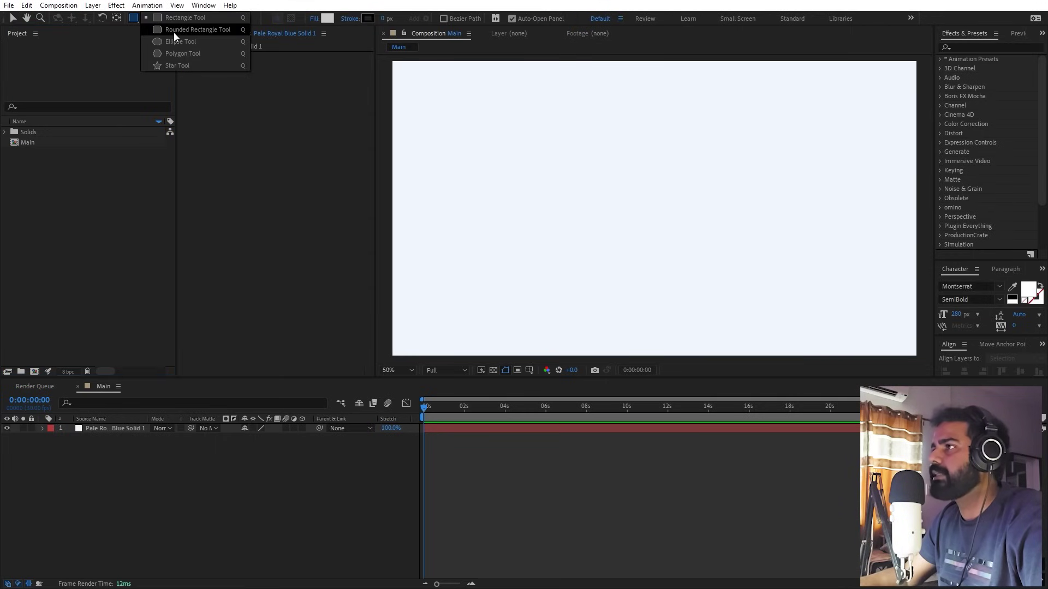
left_click(518, 515)
left_click_drag(566, 180, 744, 221)
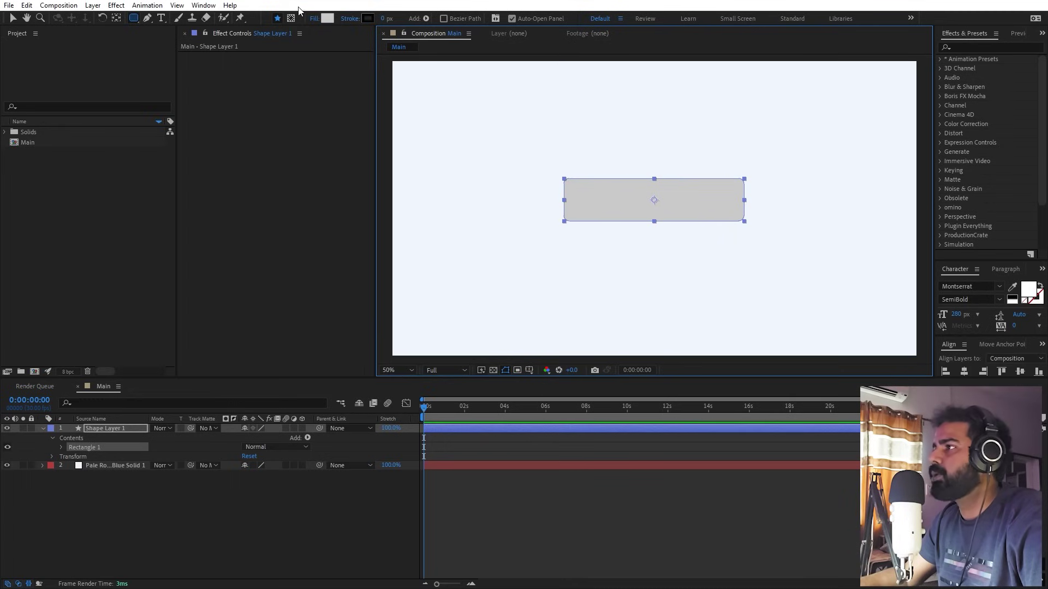
Step: Change the rounded rectangle's fill color to bright blue 0D9BFF
left_click(121, 430)
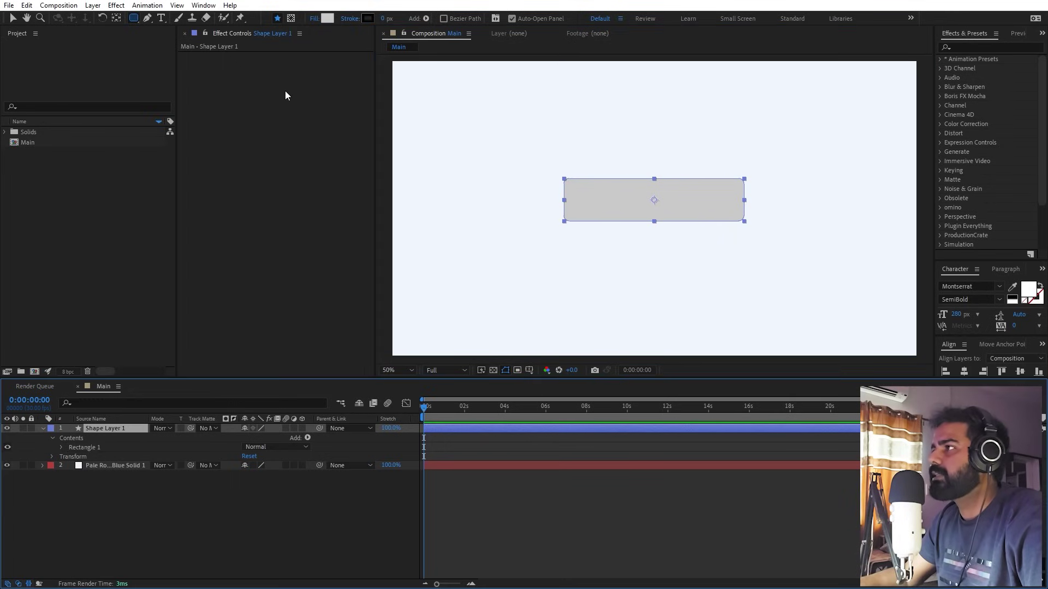
left_click(323, 18)
left_click(295, 411)
left_click_drag(257, 362, 272, 348)
left_click(289, 408)
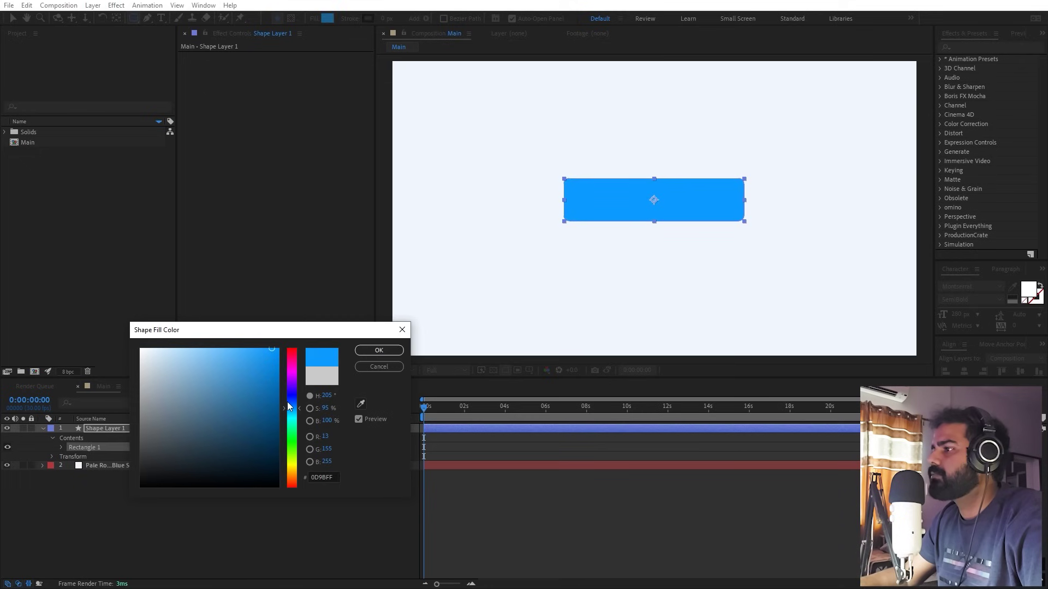
left_click(376, 350)
Step: Set the rectangle path's roundness to 50
left_click(101, 428)
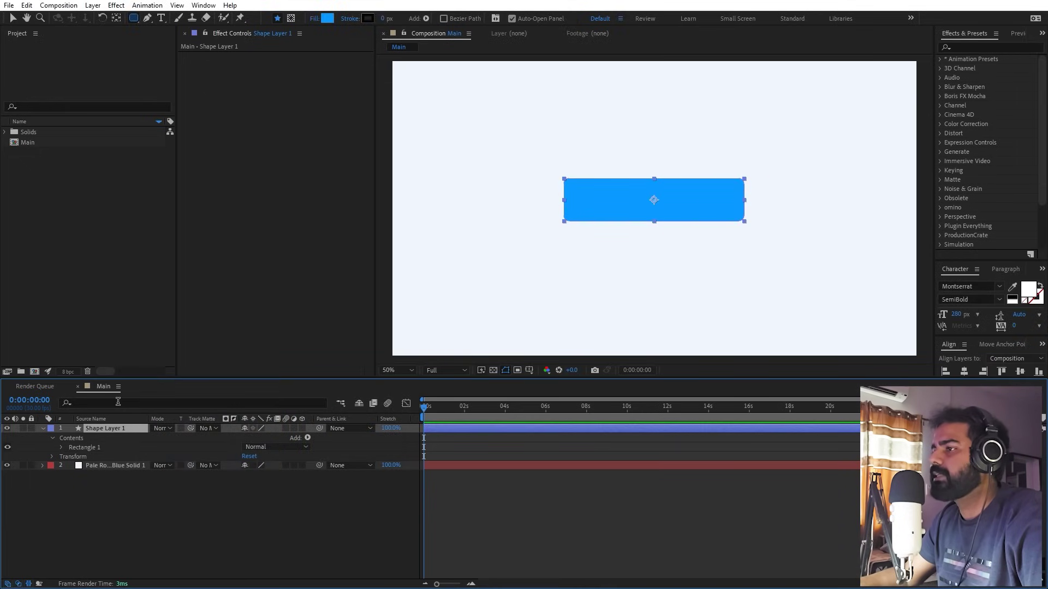
key("ctrl+f")
type("rou")
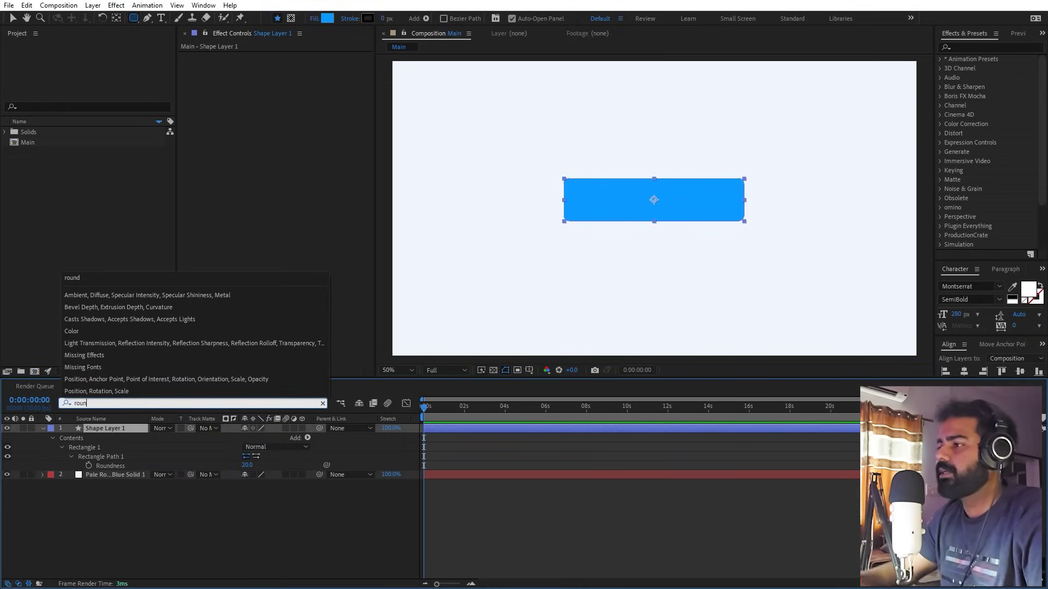
type("n")
left_click(246, 465)
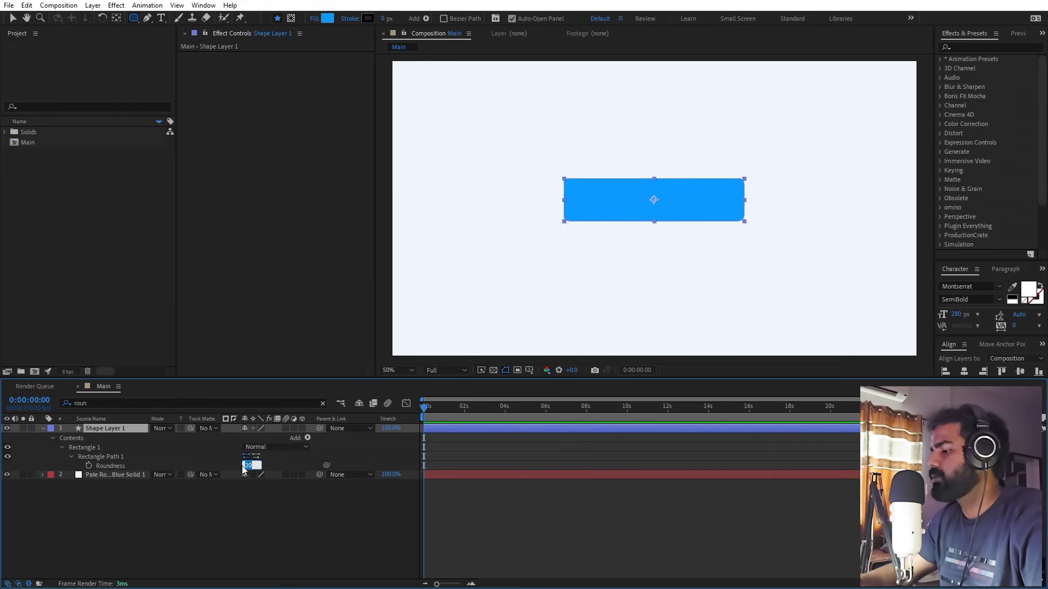
type("50")
key("Return")
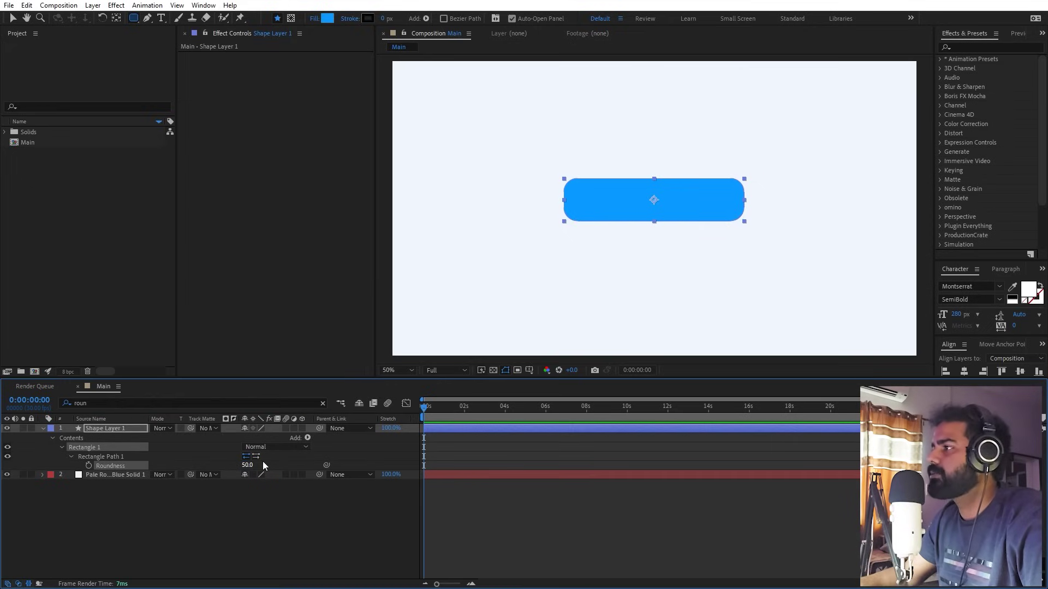
left_click(183, 527)
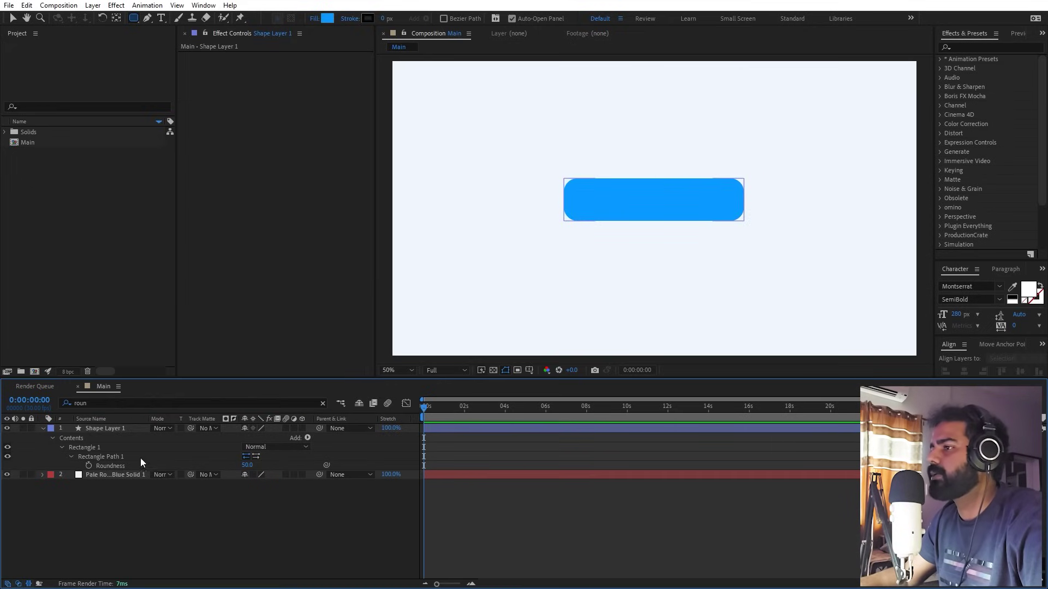
left_click(323, 404)
Step: Draw a curved, pointed speech-bubble tail at the rectangle's lower-left corner with the Pen tool
scroll(578, 206, "up", 4)
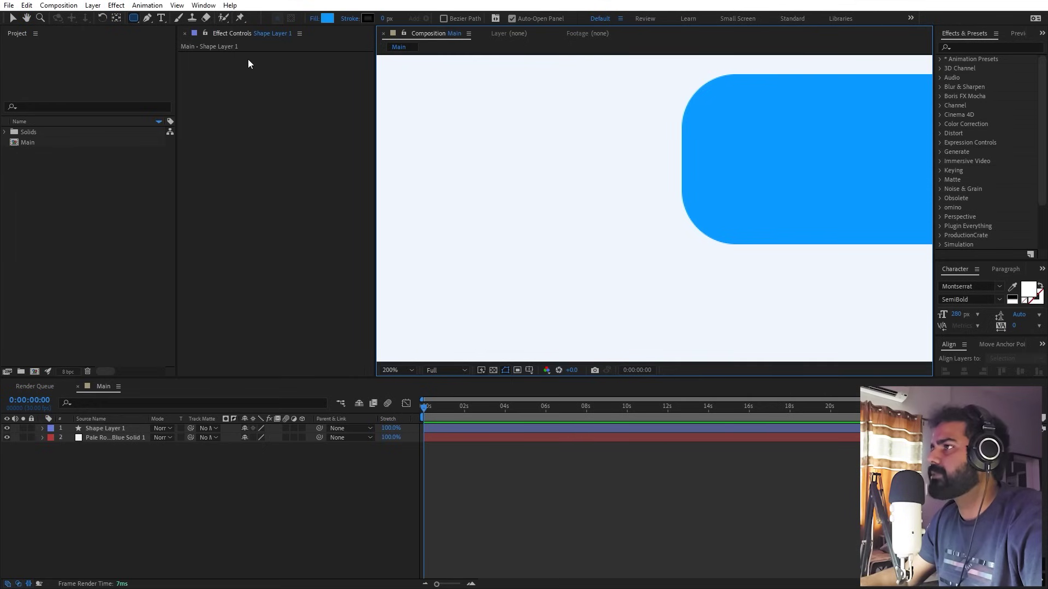
left_click(150, 19)
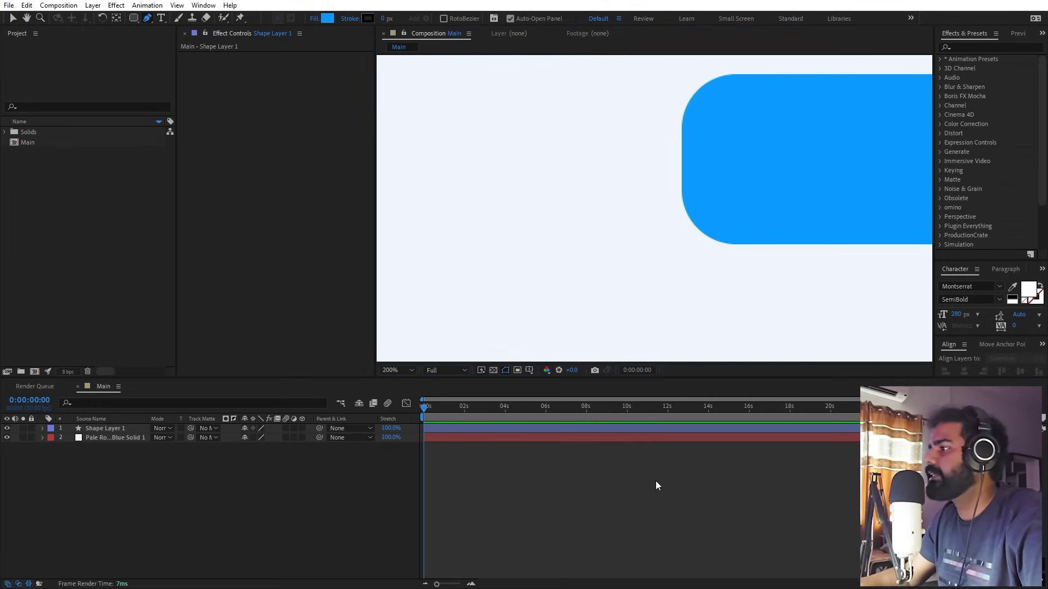
scroll(685, 228, "up", 2)
key("space")
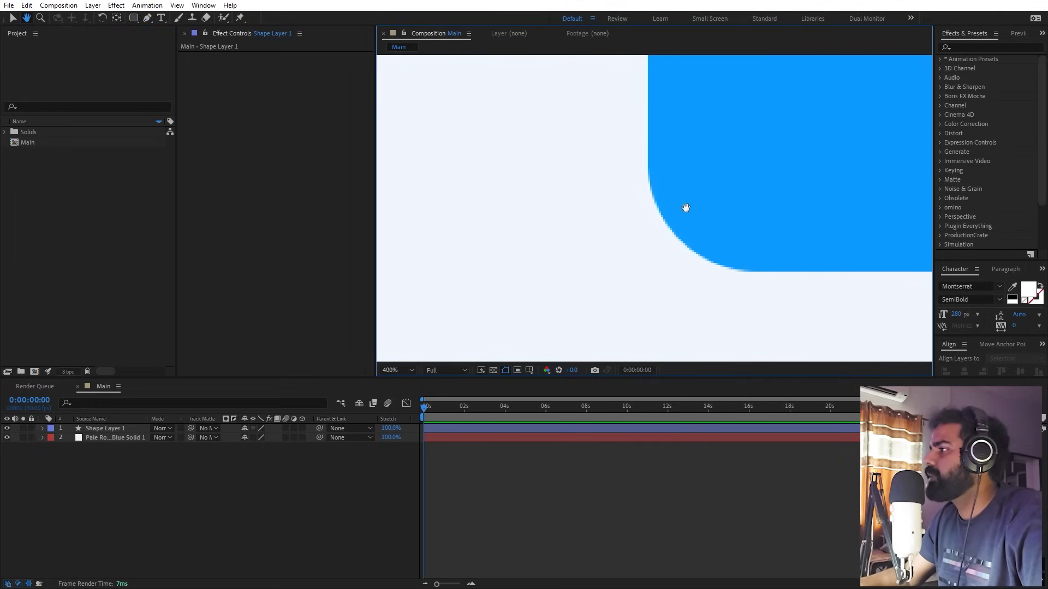
scroll(679, 205, "up", 1)
left_click_drag(680, 205, 629, 229)
scroll(655, 210, "down", 1)
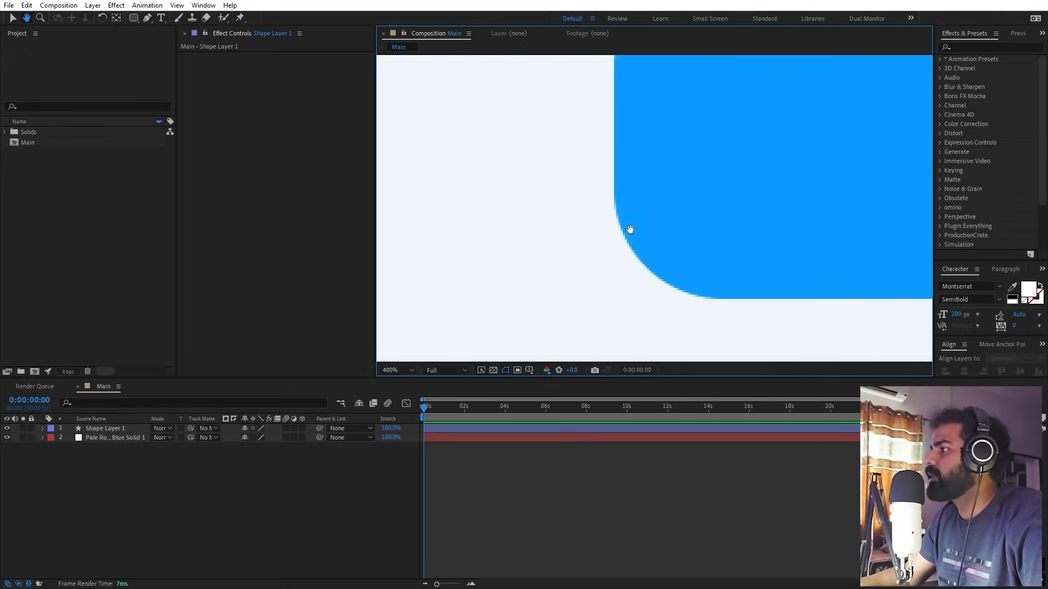
left_click(741, 299)
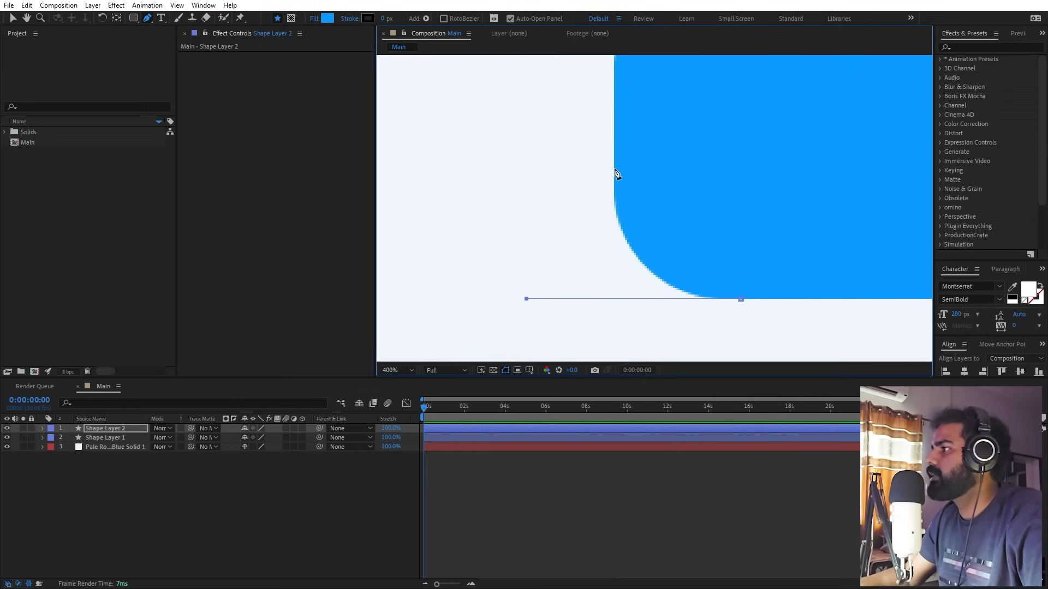
left_click_drag(614, 165, 617, 79)
left_click(680, 496)
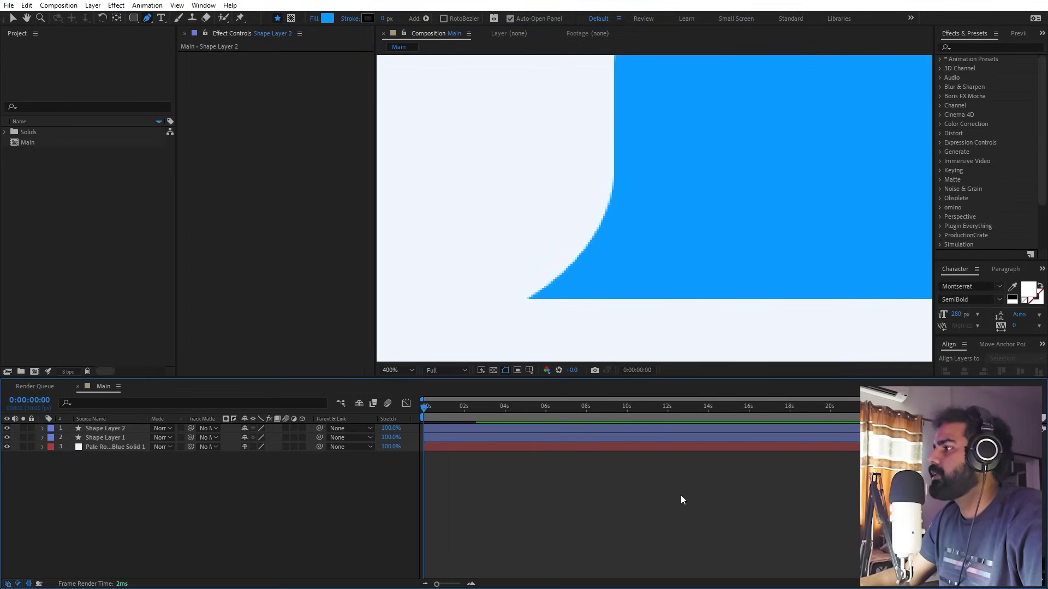
Step: Move the tail's Shape 1 into the contents of Shape Layer 1 and delete the emptied Shape Layer 2
scroll(719, 245, "down", 6)
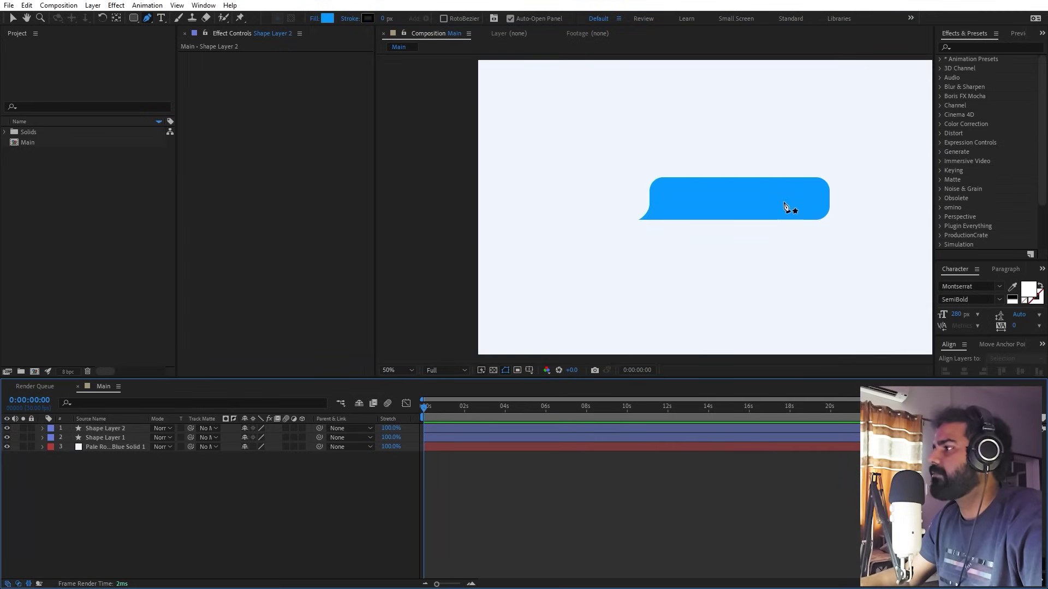
left_click(102, 433)
left_click(43, 429)
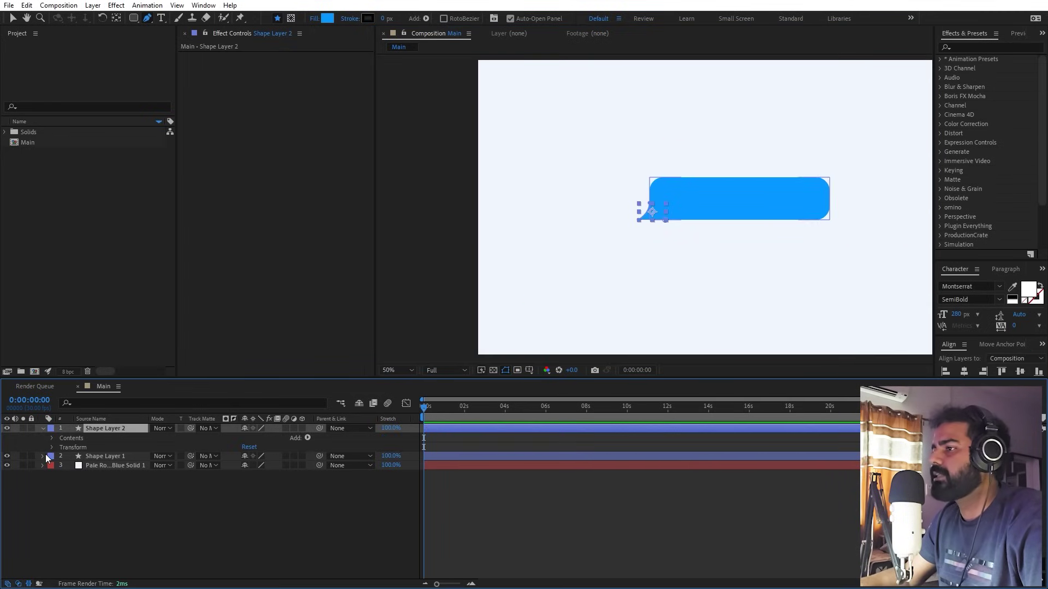
left_click(43, 456)
left_click(67, 466)
left_click(52, 467)
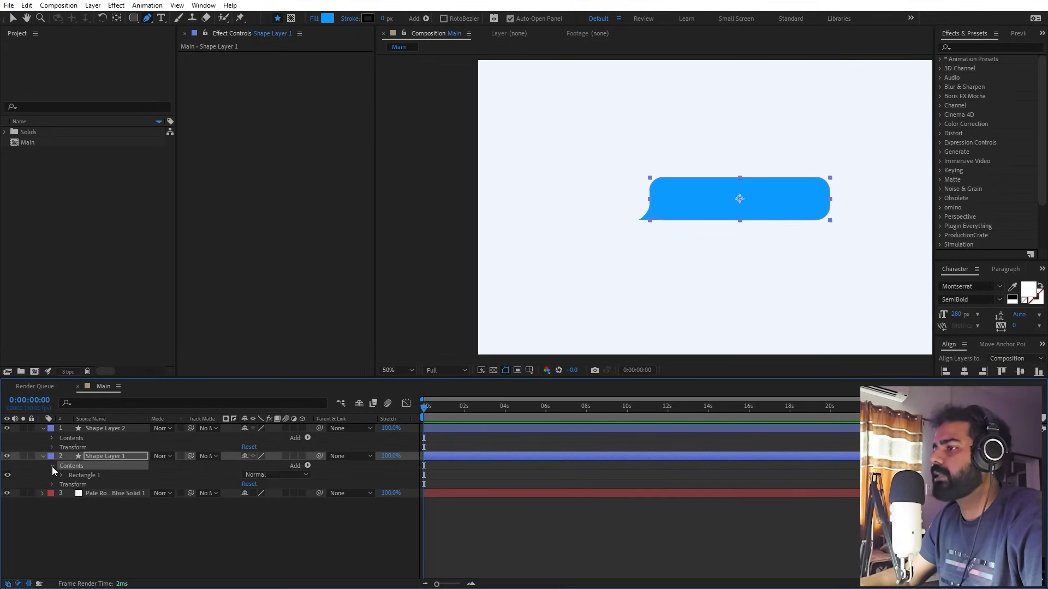
left_click(113, 460)
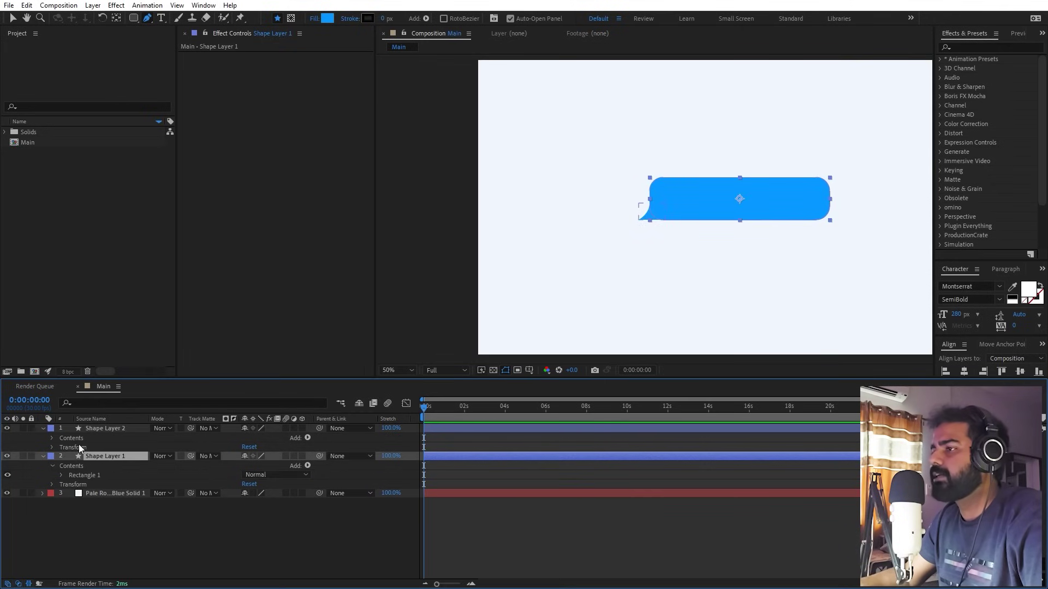
left_click(59, 438)
key("ctrl+x")
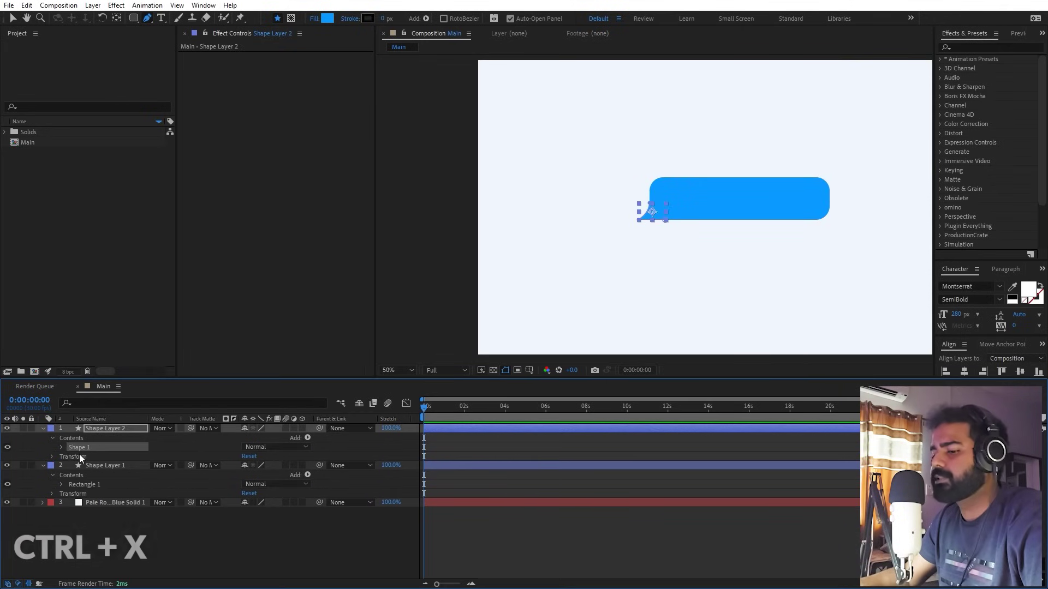
left_click(81, 469)
key("ctrl+v")
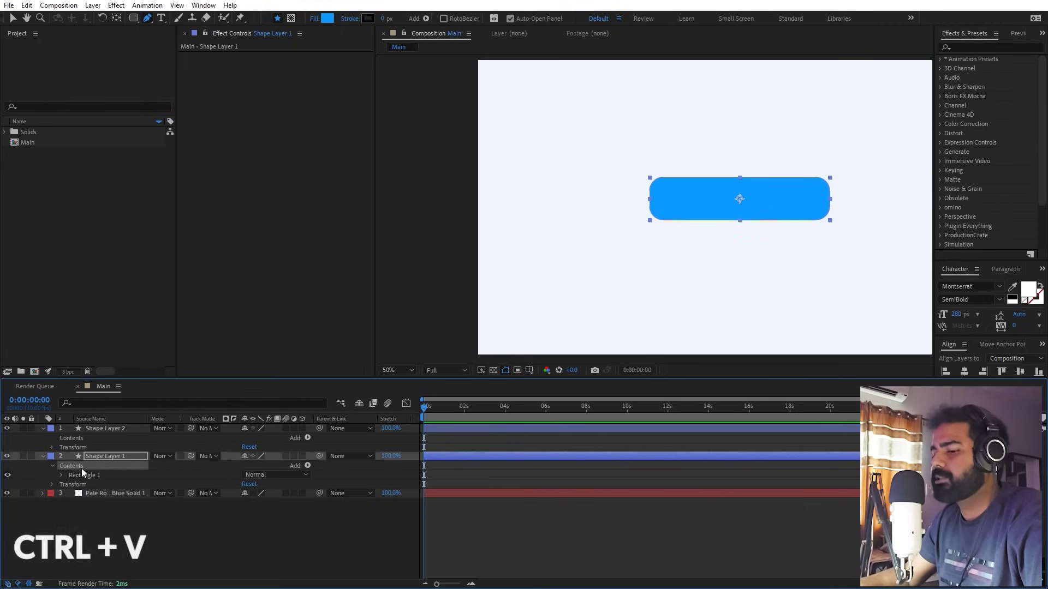
key("ctrl+shift+a")
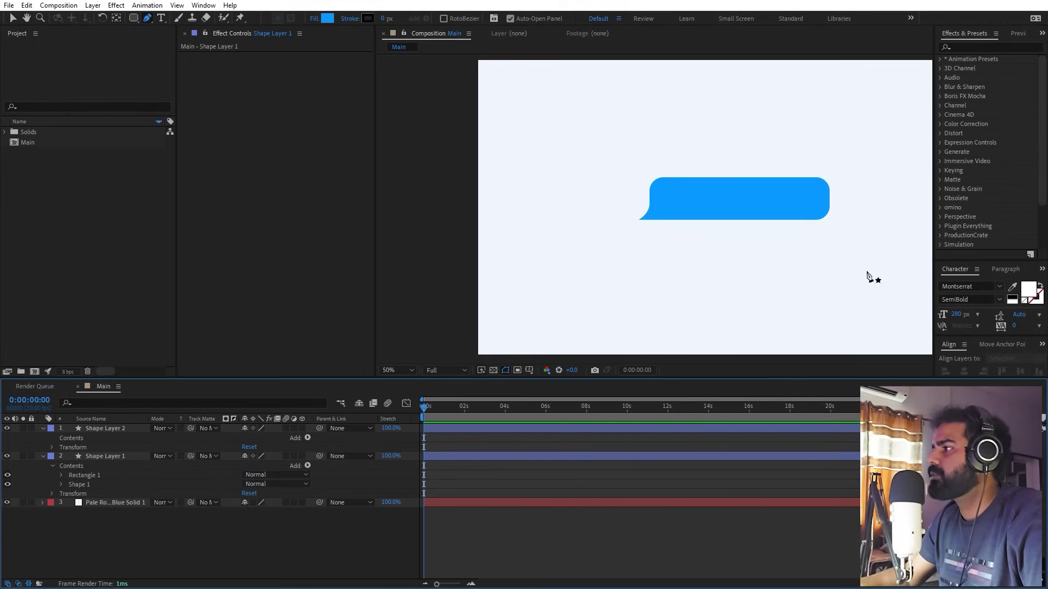
left_click(121, 431)
key("Delete")
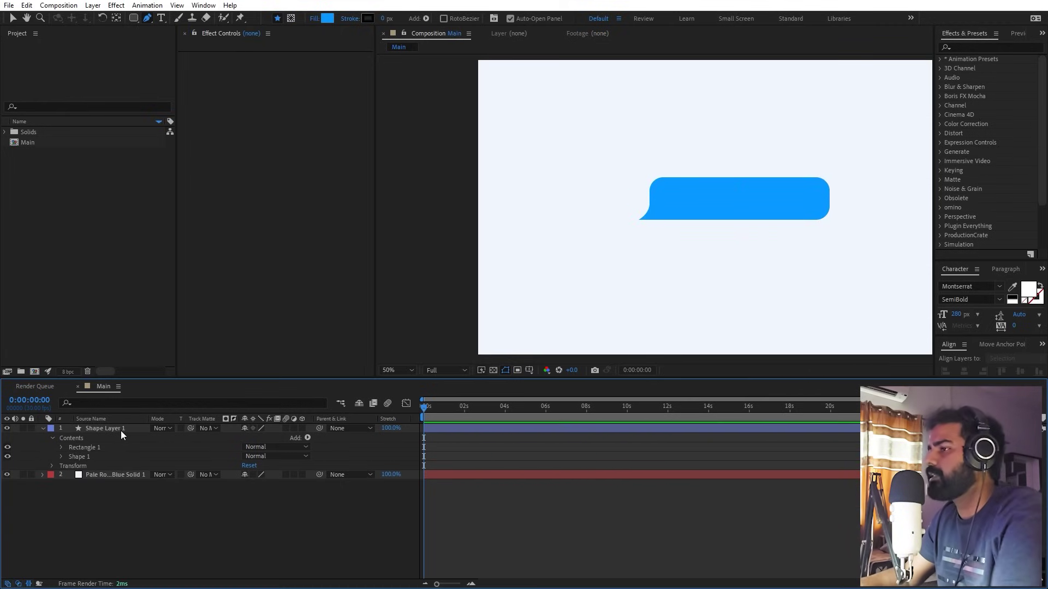
Step: Center the anchor point of the combined bubble layer and collapse its properties
left_click(120, 431)
left_click(116, 18)
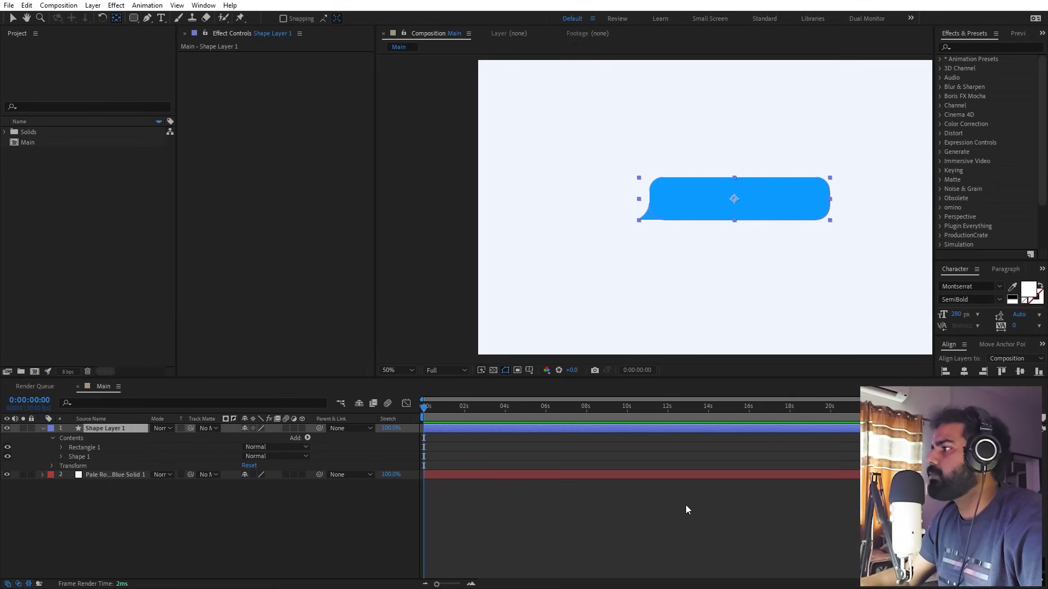
left_click(603, 458)
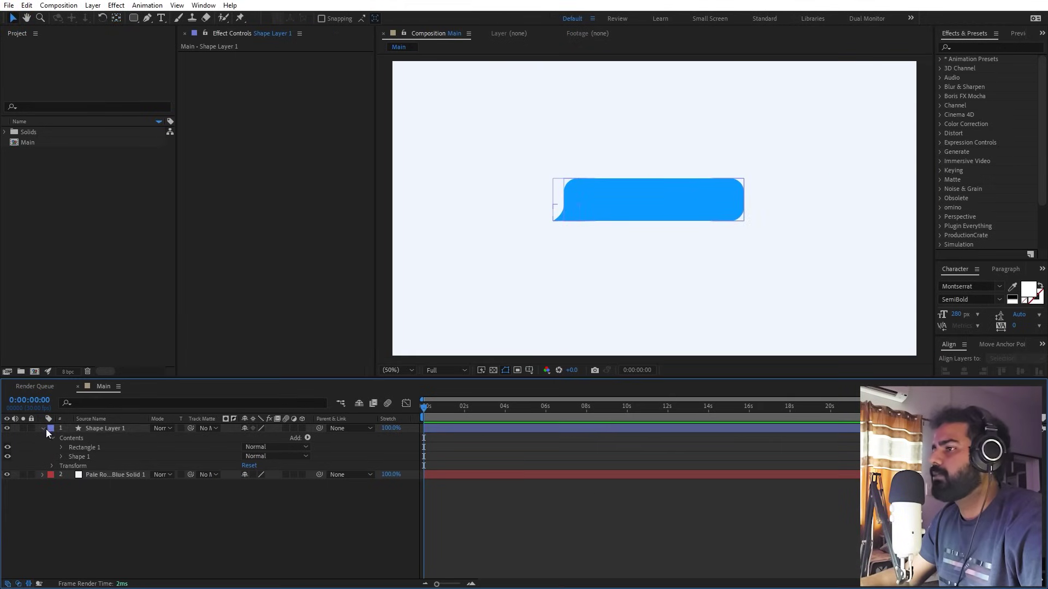
left_click(44, 430)
Step: Add the text "wassup" and center it horizontally and vertically in the composition
left_click(119, 80)
left_click(161, 18)
left_click(611, 465)
left_click(611, 199)
type("wassup")
key("ctrl+a")
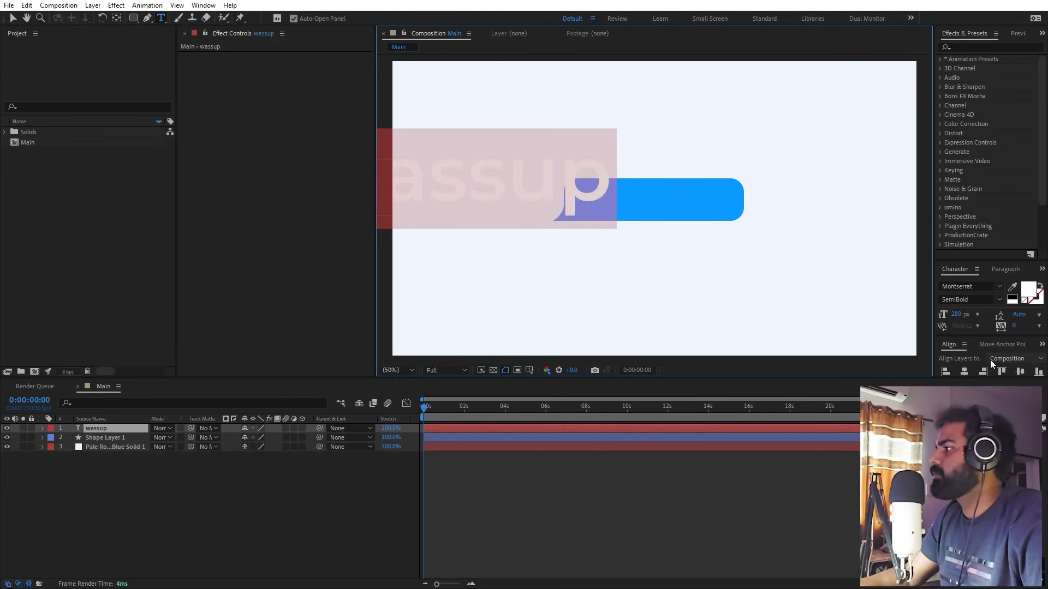
left_click(964, 371)
left_click(1019, 371)
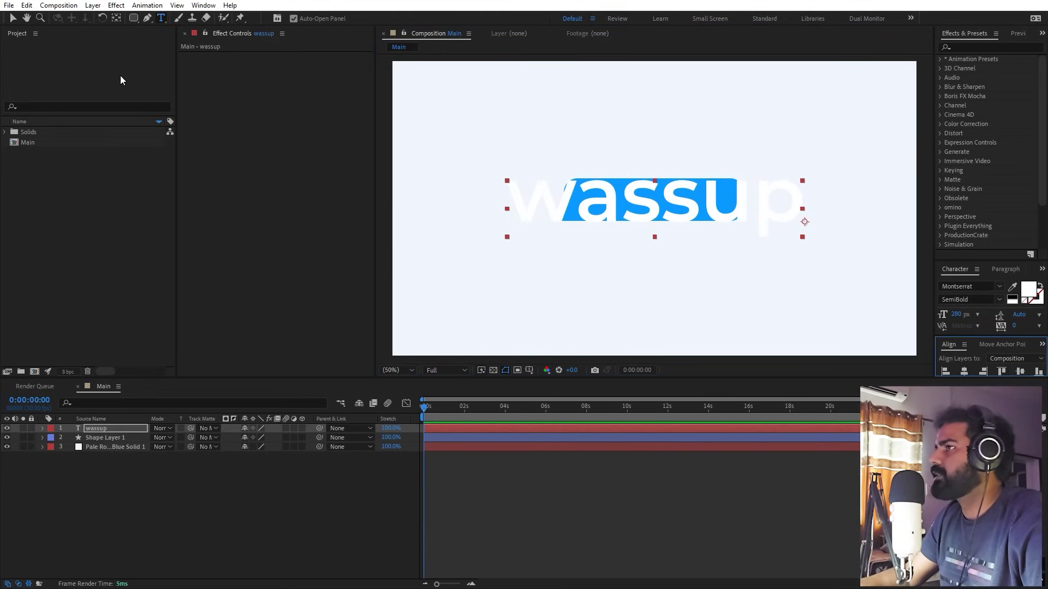
Step: Center the text layer's anchor point and scale the text down to about 28.3% to fit the bubble
key("y")
key("ctrl+alt+Home")
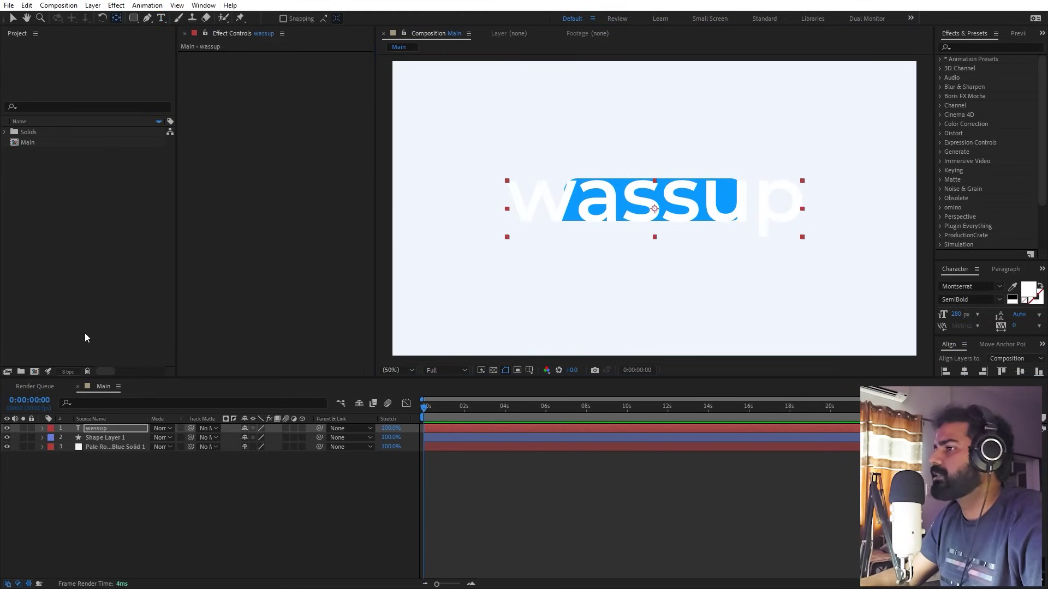
key("s")
left_click_drag(255, 438, 225, 439)
left_click_drag(423, 438, 379, 439)
Step: Center the bubble layer vertically in the composition and shift the "wassup" text toward the tail side of the bubble
left_click(105, 447)
key("v")
left_click(1020, 372)
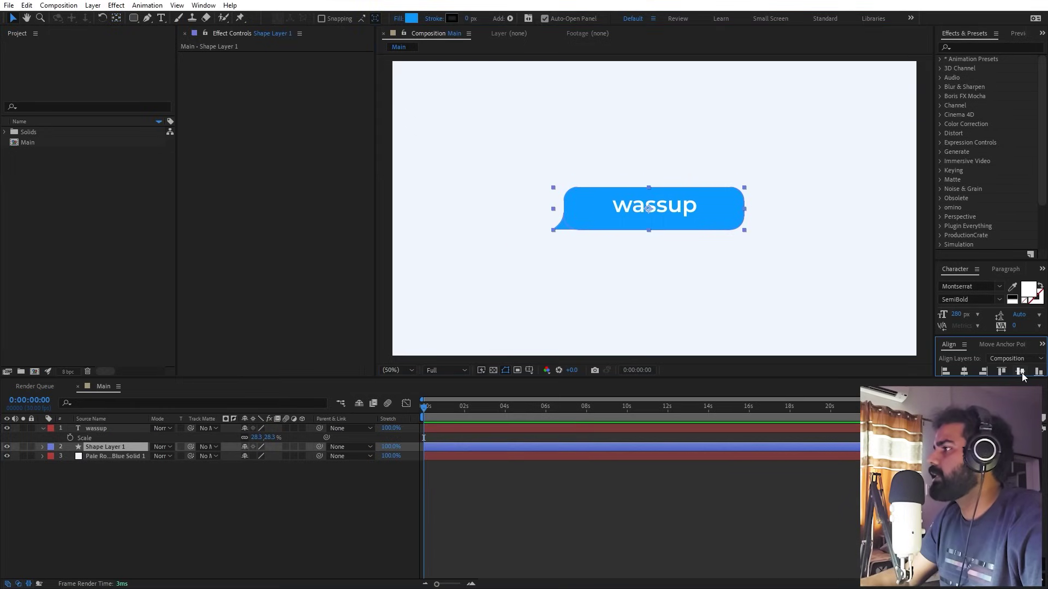
left_click(703, 522)
left_click_drag(661, 207, 646, 213)
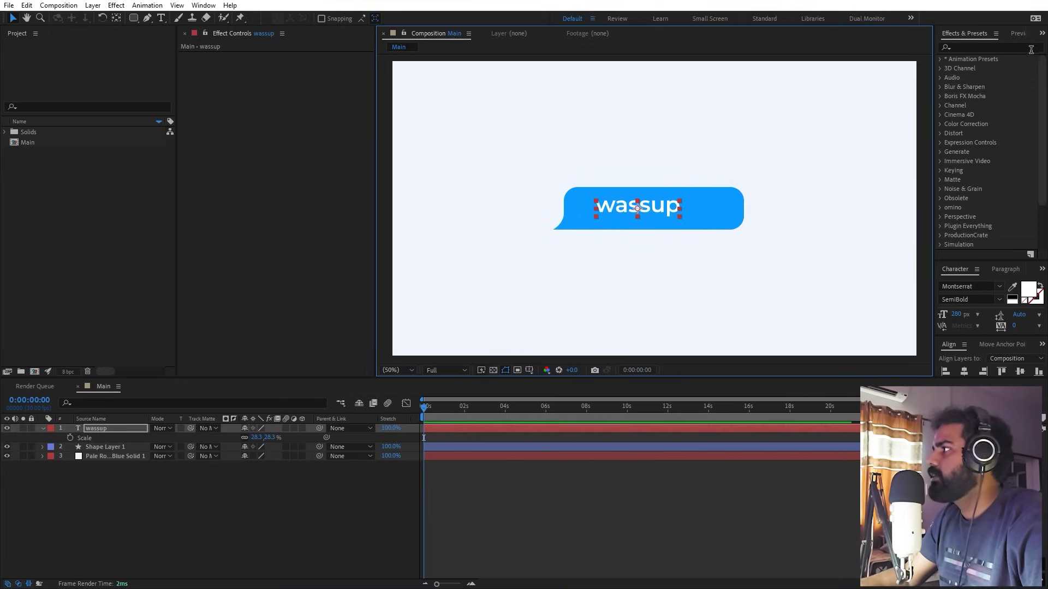
Step: Left-align the paragraph of the "wassup" text and enlarge the area showing the character settings
left_click(998, 270)
double_click(671, 216)
left_click(944, 286)
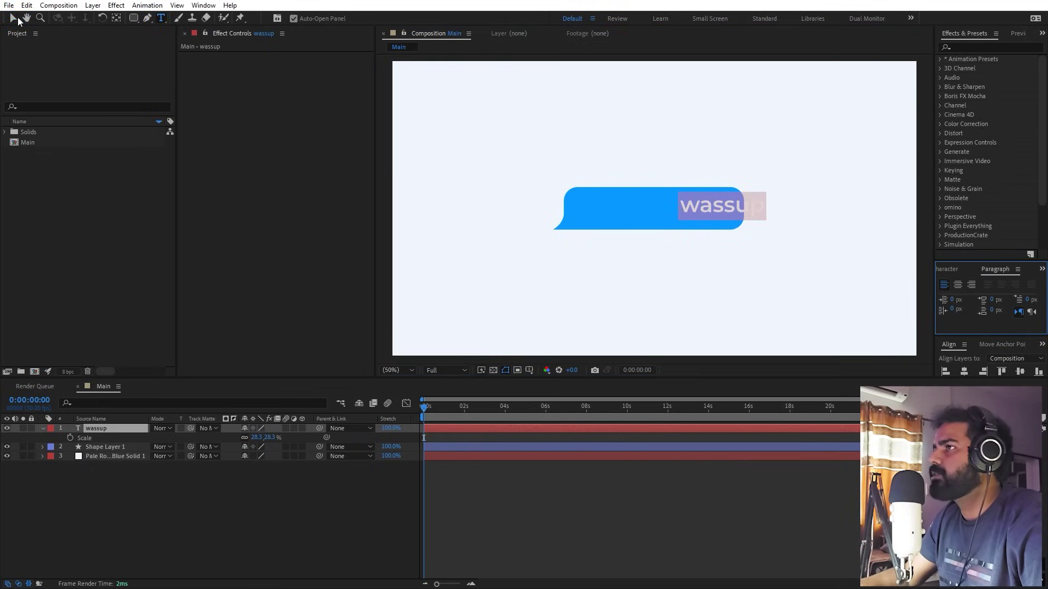
left_click(19, 19)
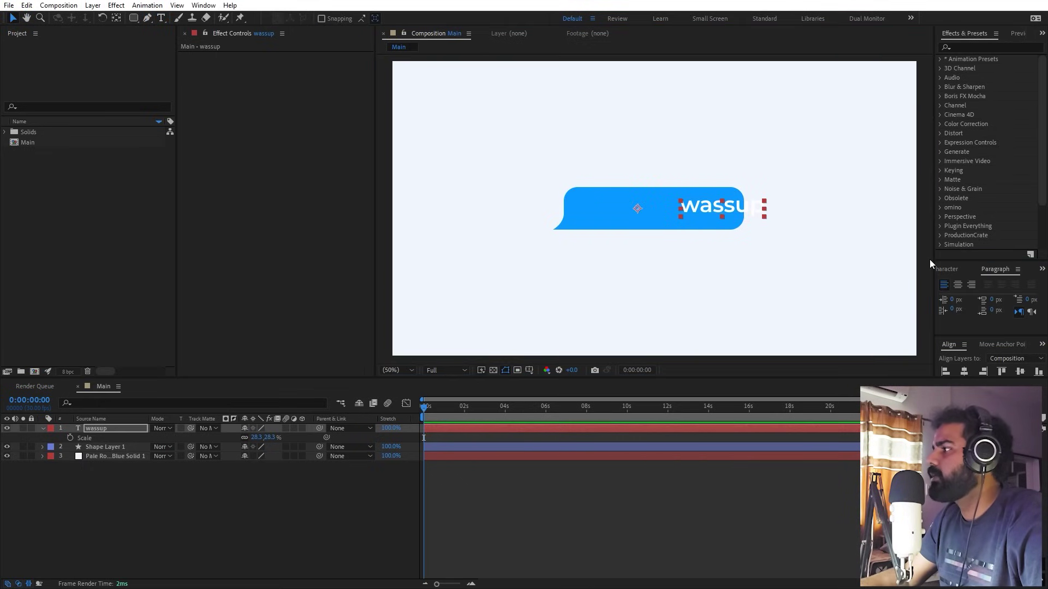
left_click(962, 272)
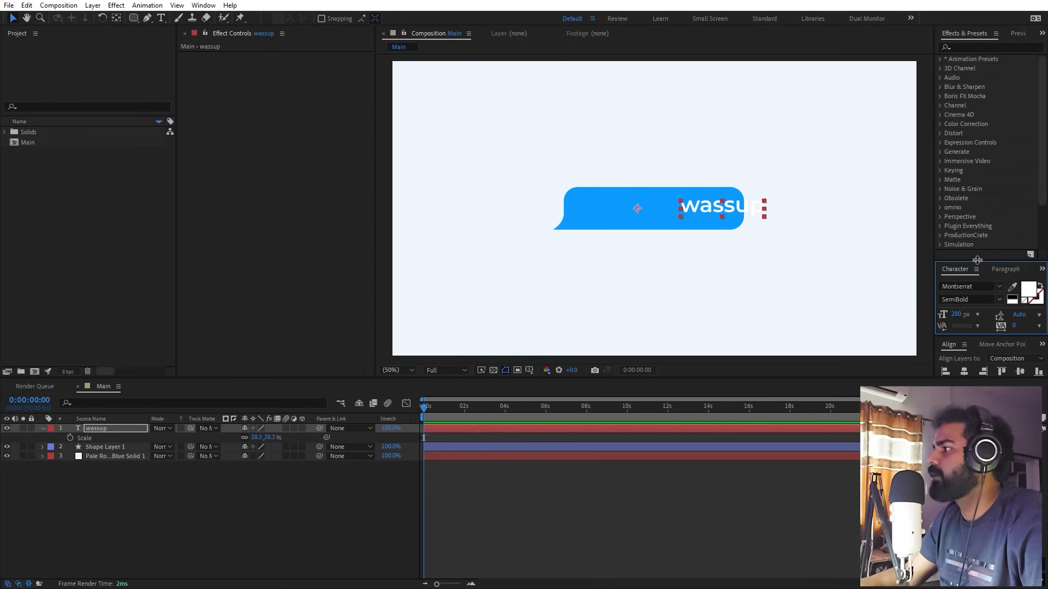
left_click_drag(977, 260, 977, 191)
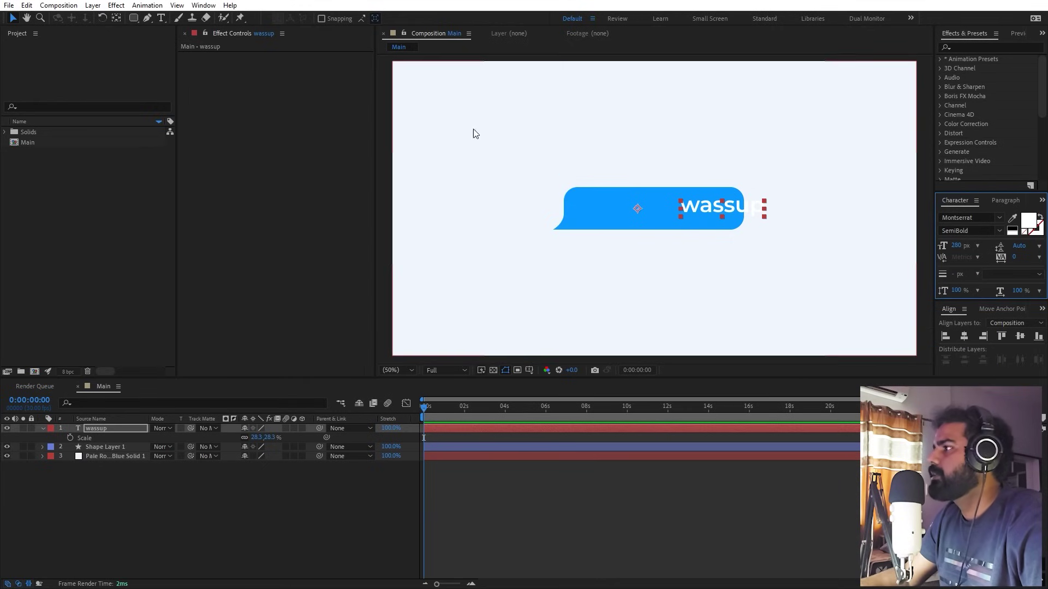
Step: Move the "wassup" text back over the bubble, centered vertically, and center the bubble layer horizontally and vertically in the composition
left_click_drag(681, 212, 653, 217)
left_click(1020, 336)
left_click(704, 448)
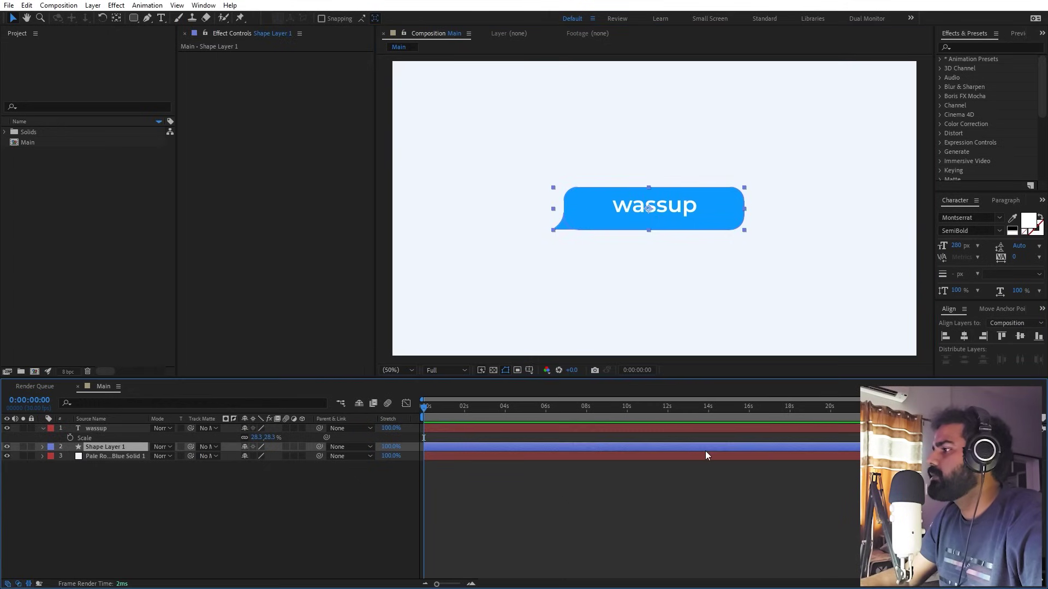
left_click(966, 338)
left_click(1020, 337)
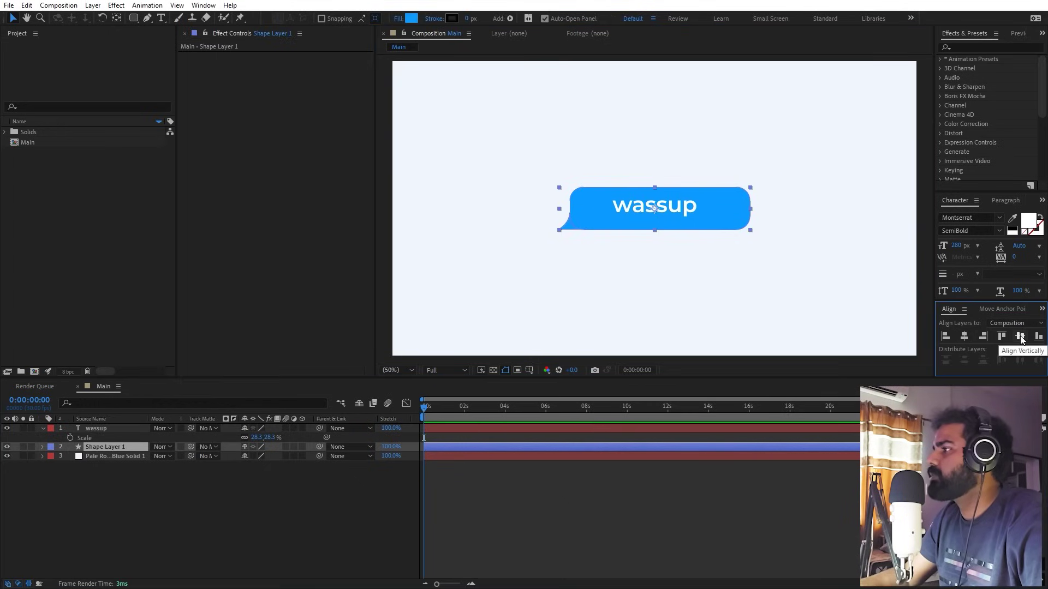
Step: Parent the "wassup" text layer to the bubble's shape layer
left_click(810, 480)
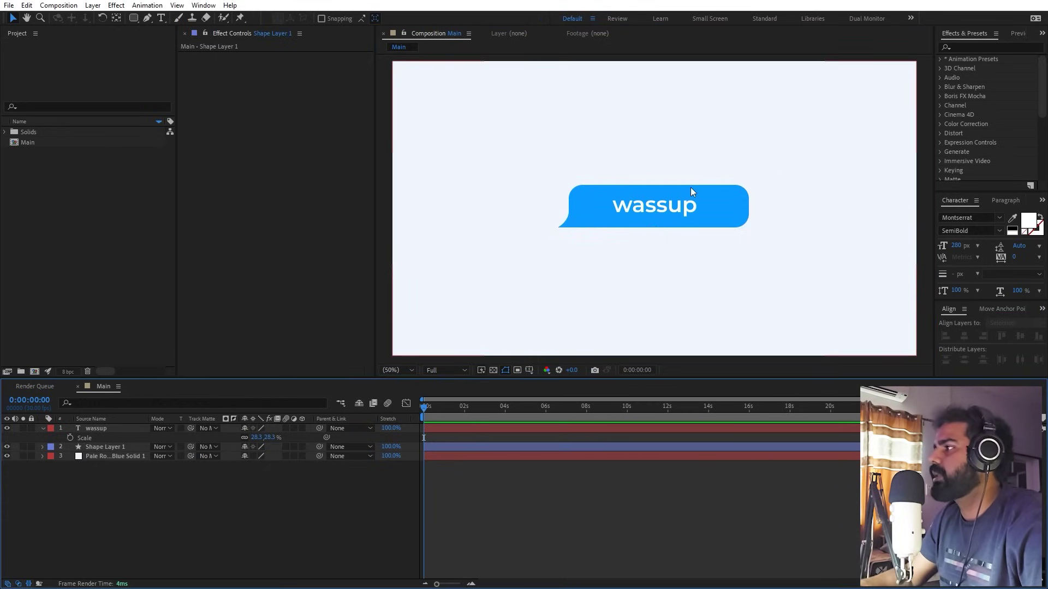
left_click(96, 428)
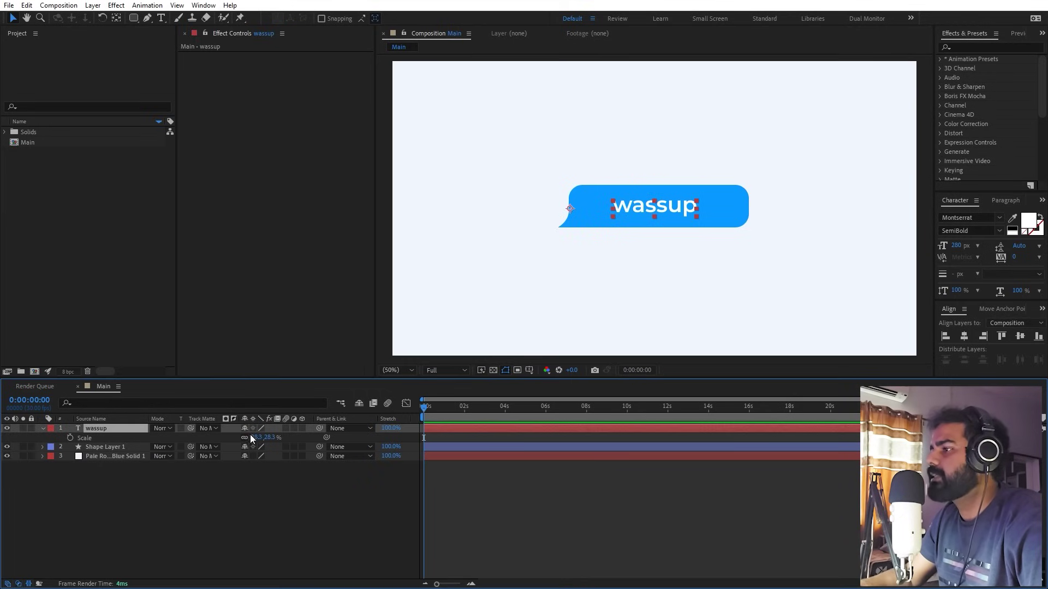
left_click_drag(319, 428, 87, 447)
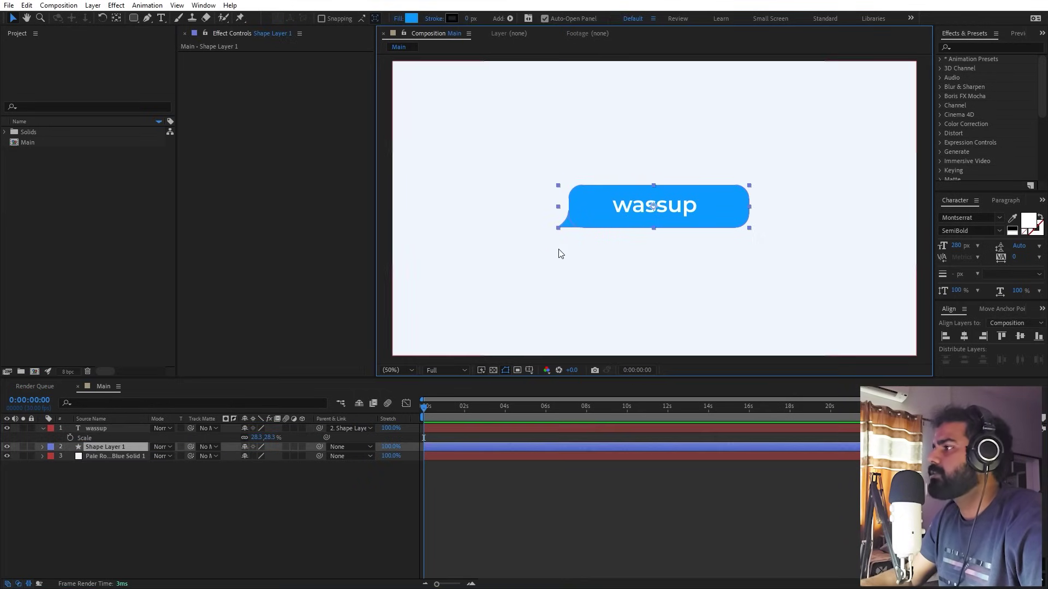
Step: Move the bubble layer's anchor point to the tip of its tail with the Pan Behind tool
scroll(663, 210, "up", 1)
key("space")
left_click_drag(503, 224, 510, 224)
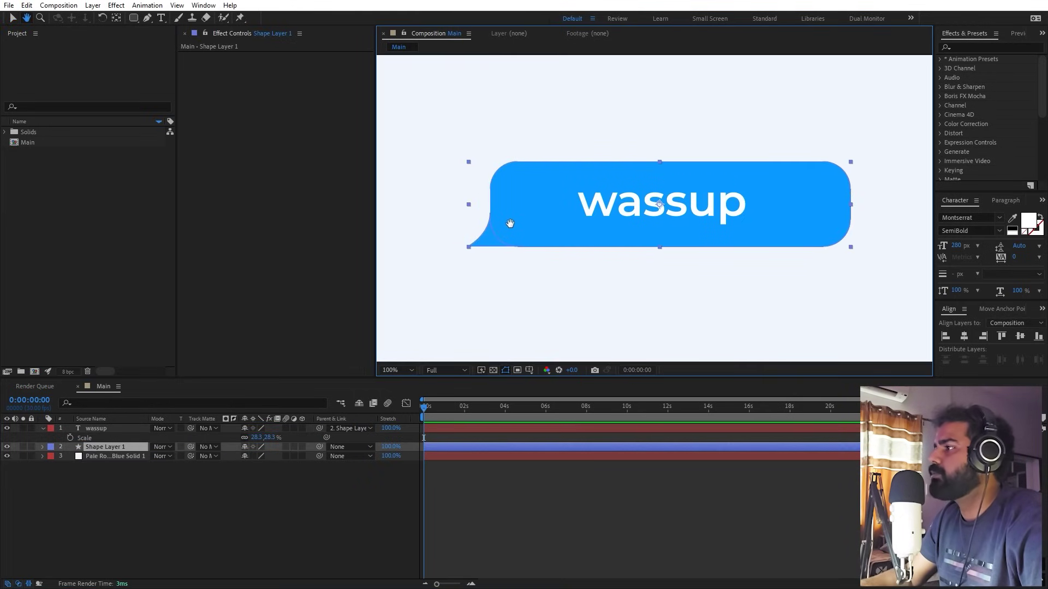
key("v")
left_click(115, 19)
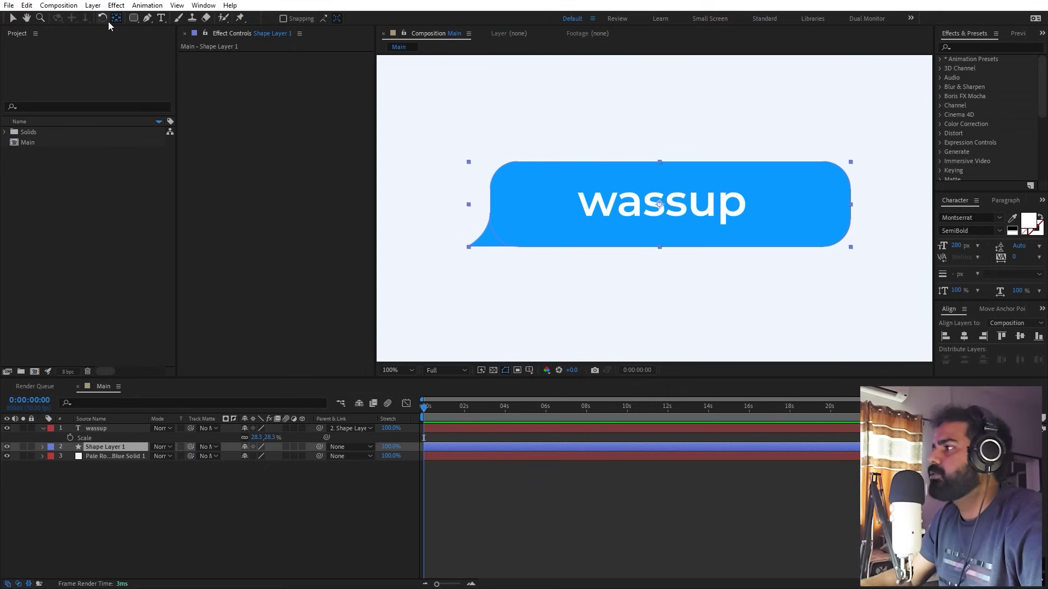
left_click_drag(663, 204, 468, 247)
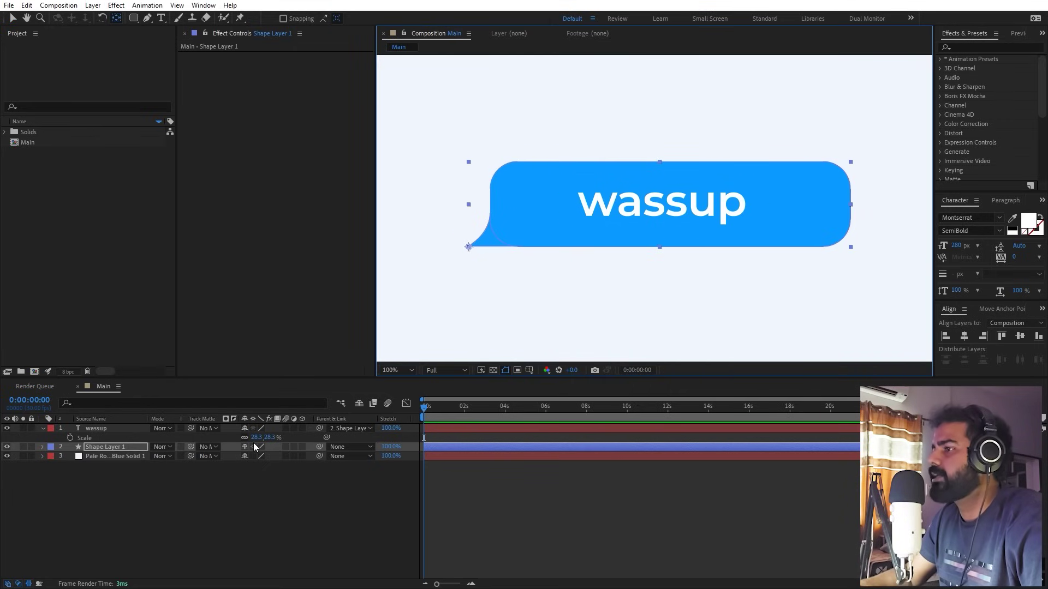
Step: Add Scale and Rotation keyframes to the bubble layer at frame 0 and show both keyframed properties
left_click(125, 453)
key("s")
key("r")
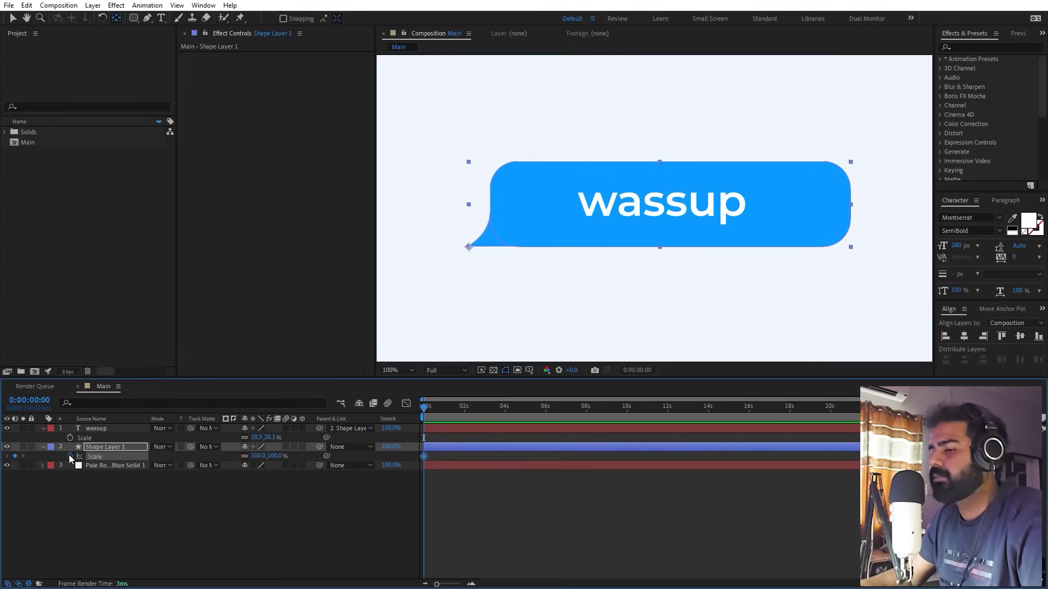
left_click(70, 456)
key("u")
key("u")
key("u")
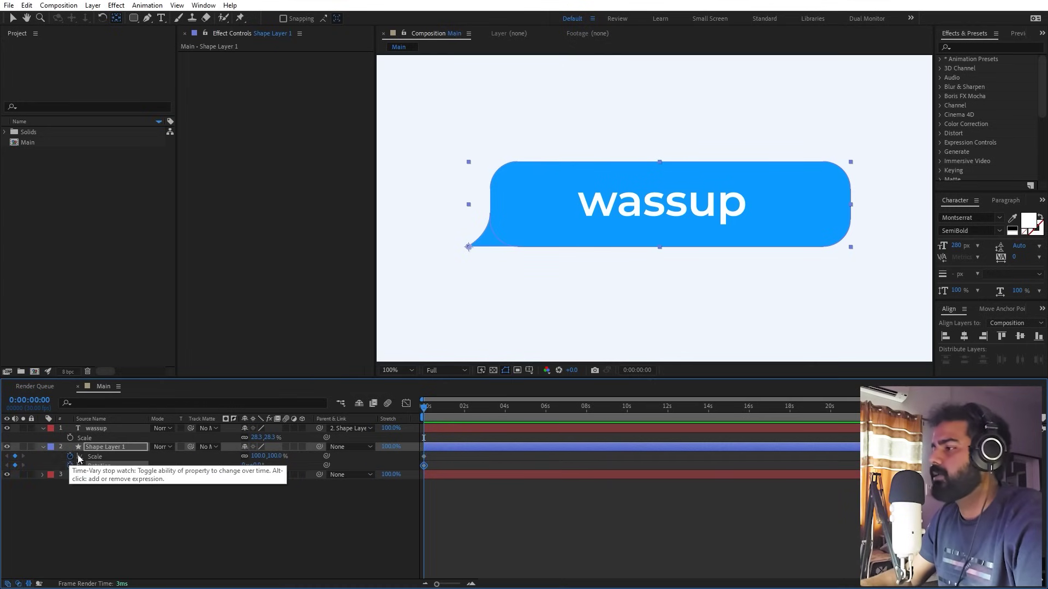
key("u")
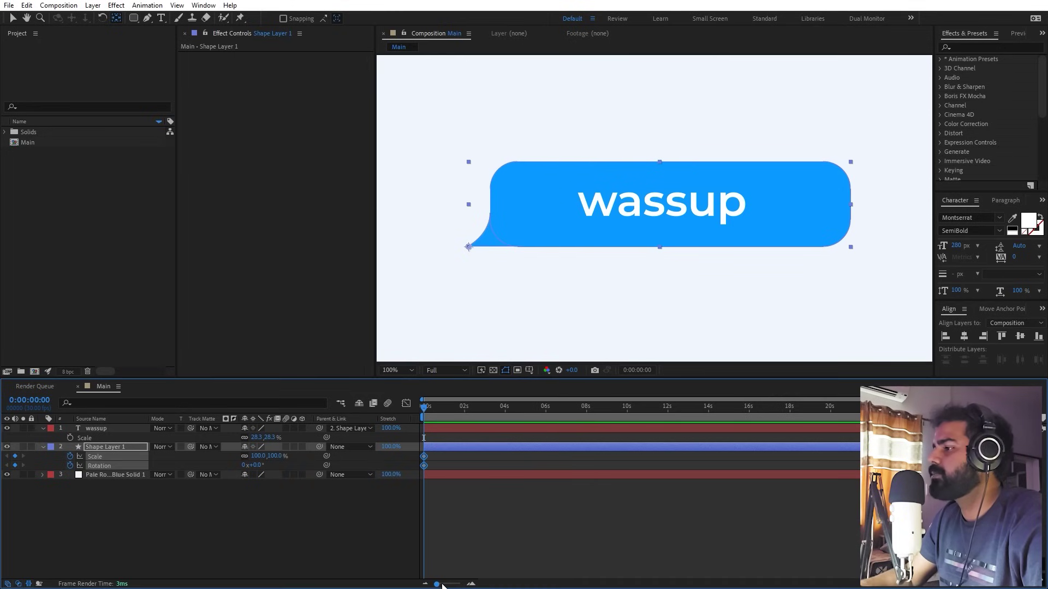
Step: Shift the bubble's Scale and Rotation keyframes from the start to frame 10
left_click_drag(442, 585, 462, 584)
key("v")
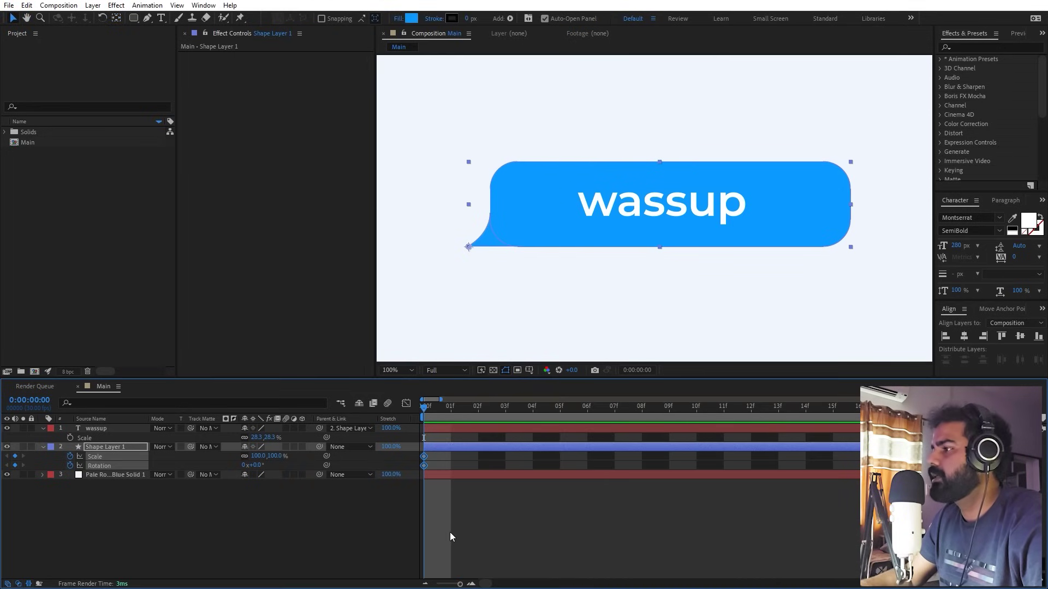
left_click_drag(668, 412, 703, 412)
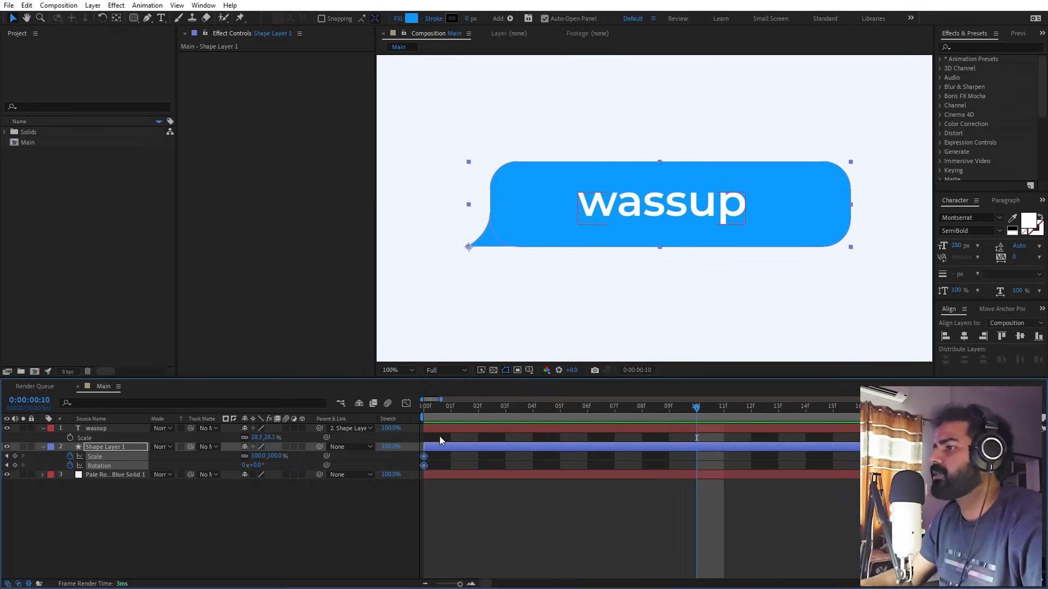
left_click_drag(440, 460, 419, 460)
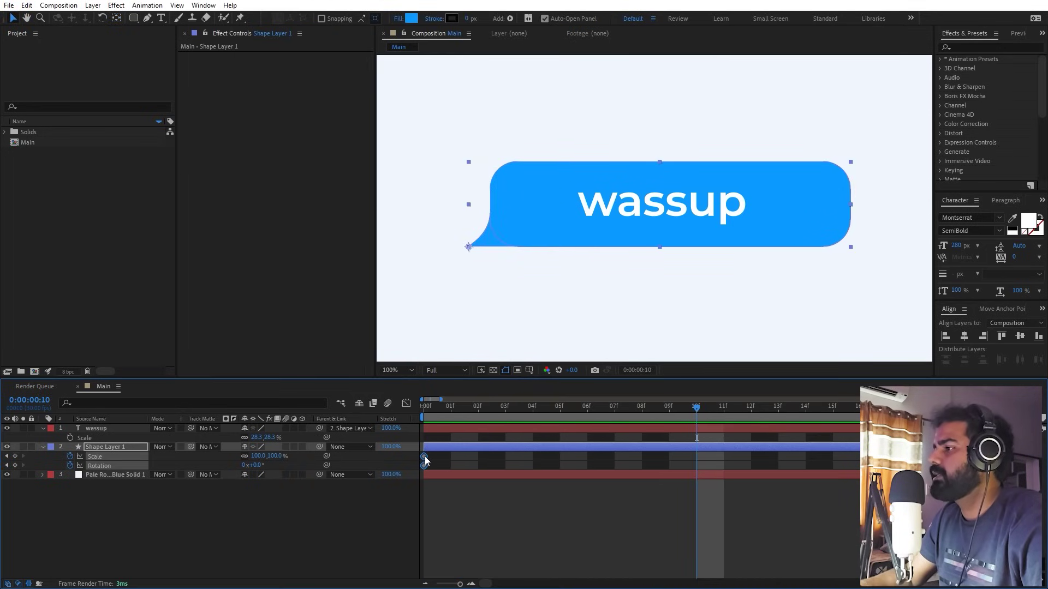
left_click_drag(559, 457, 701, 457)
Step: Set the bubble's Rotation to 15° at frame 0
key("Home")
left_click(258, 508)
left_click_drag(255, 465, 262, 467)
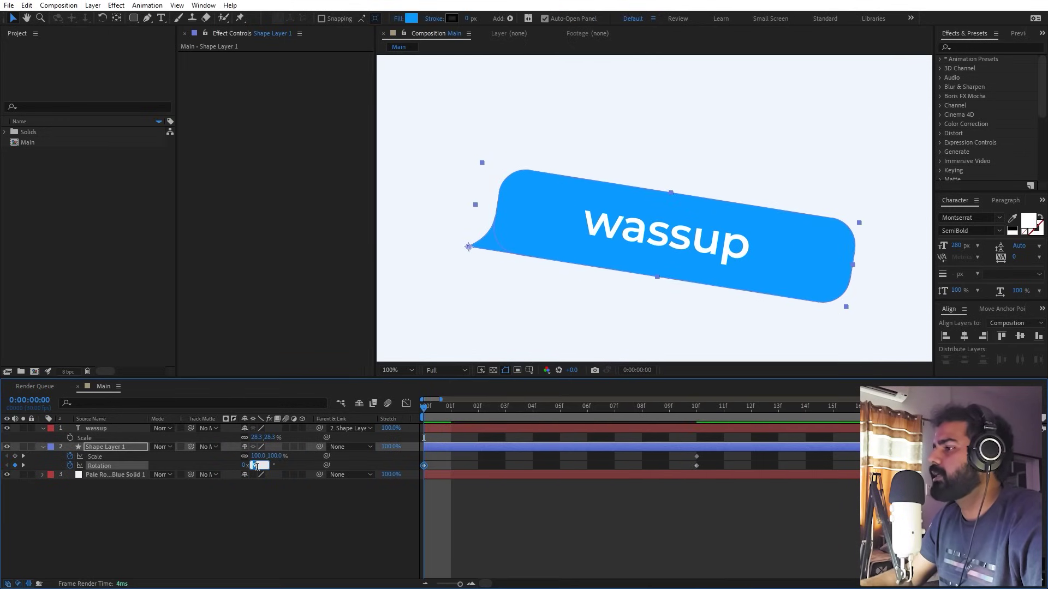
left_click(265, 512)
left_click(262, 466)
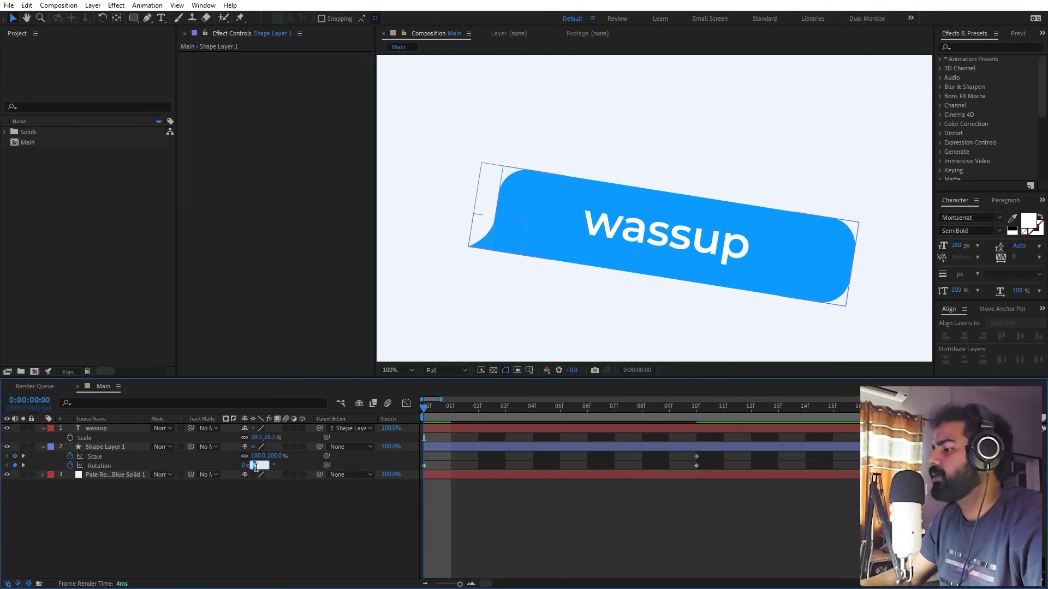
type("15")
key("Return")
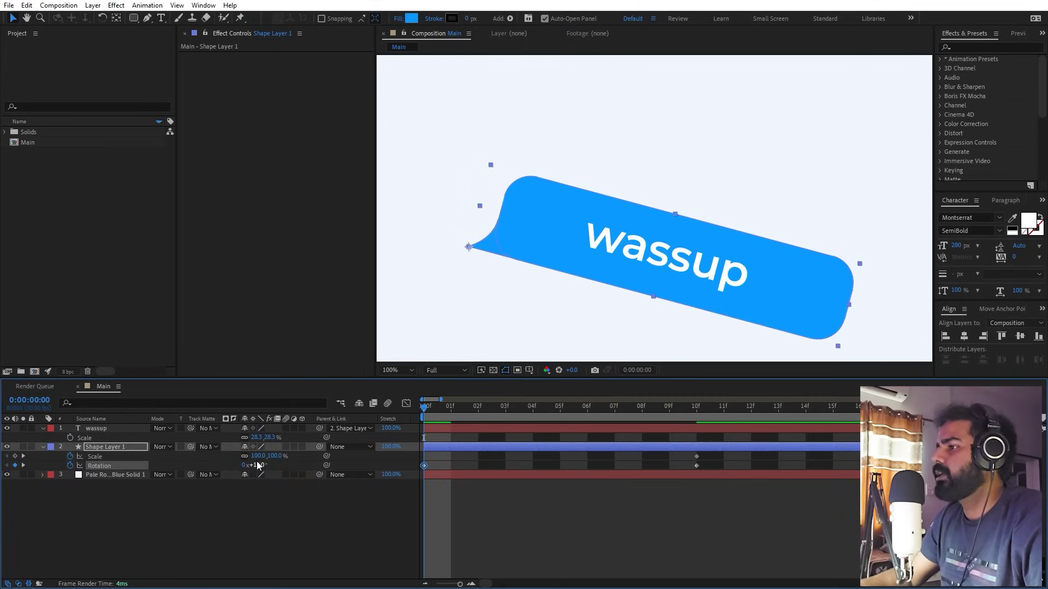
Step: Set the bubble's Scale to 0% at frame 0
left_click(263, 456)
type("0")
key("Return")
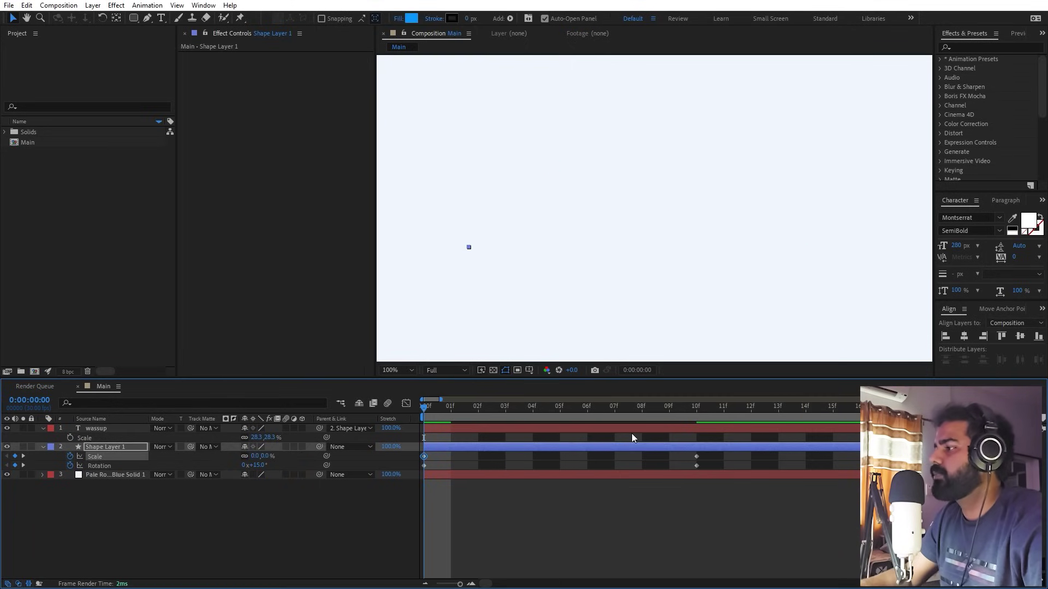
Step: Apply Easy Ease to all Scale and Rotation keyframes of the bubble and show their speed curves in the Graph Editor
left_click_drag(646, 465, 392, 473)
key("F9")
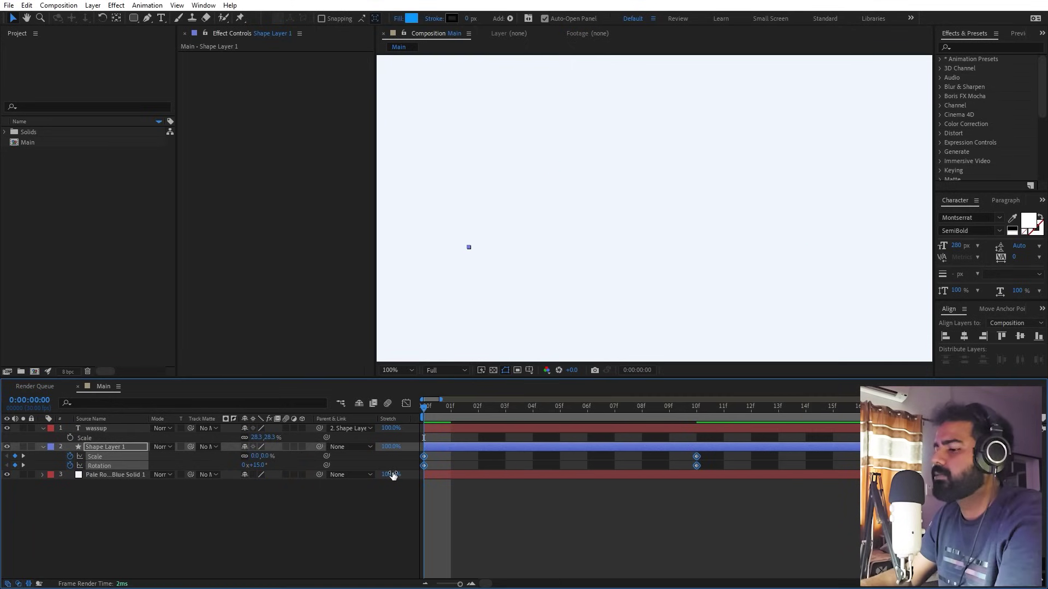
left_click(406, 403)
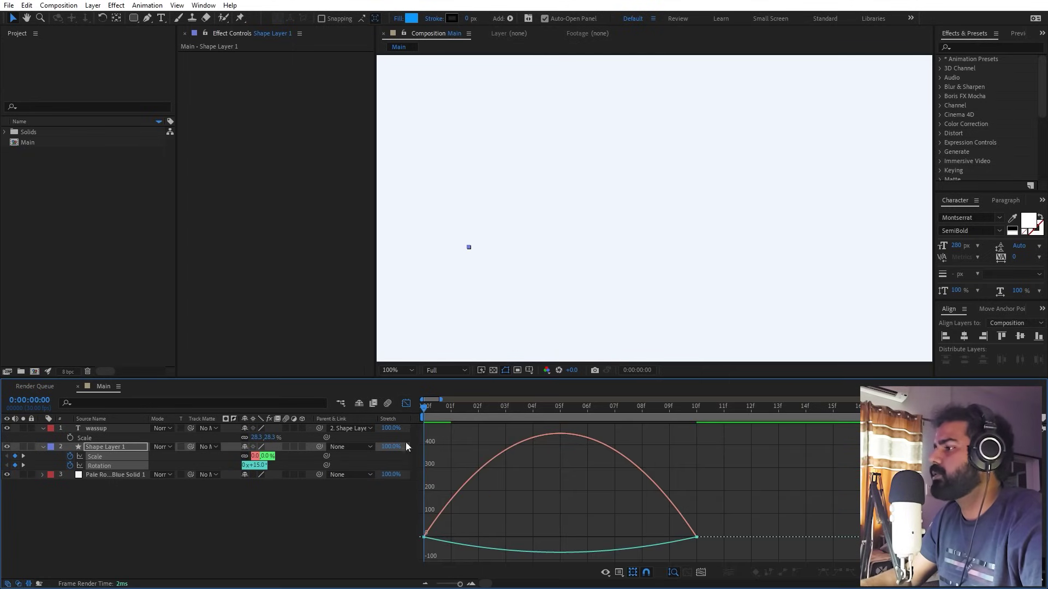
left_click(632, 571)
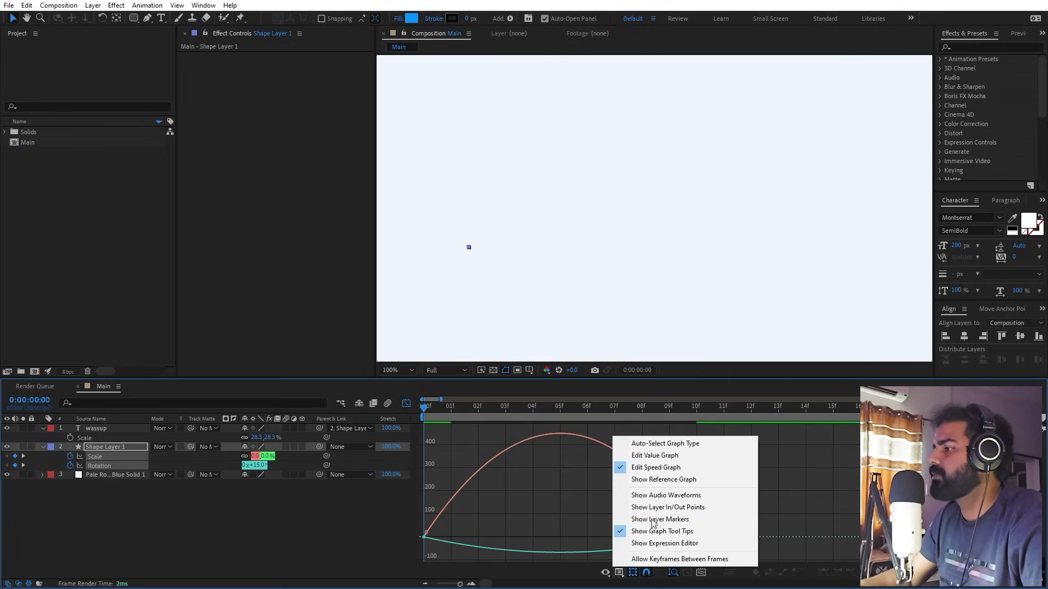
left_click(784, 458)
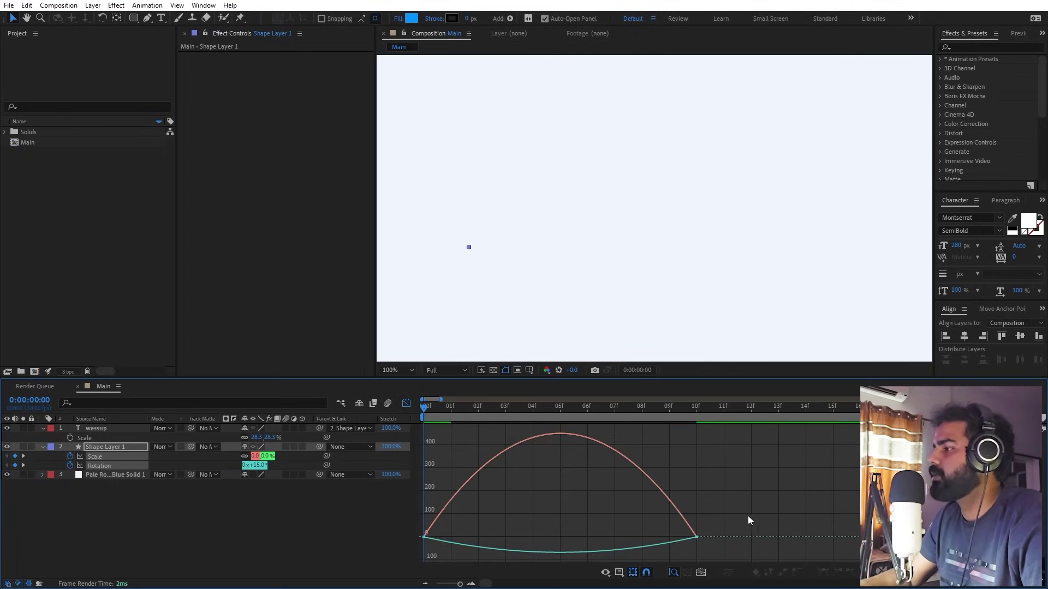
Step: Reshape the Rotation speed curve so it peaks right at the first keyframe and eases out slowly toward frame 10
left_click(184, 505)
left_click(110, 465)
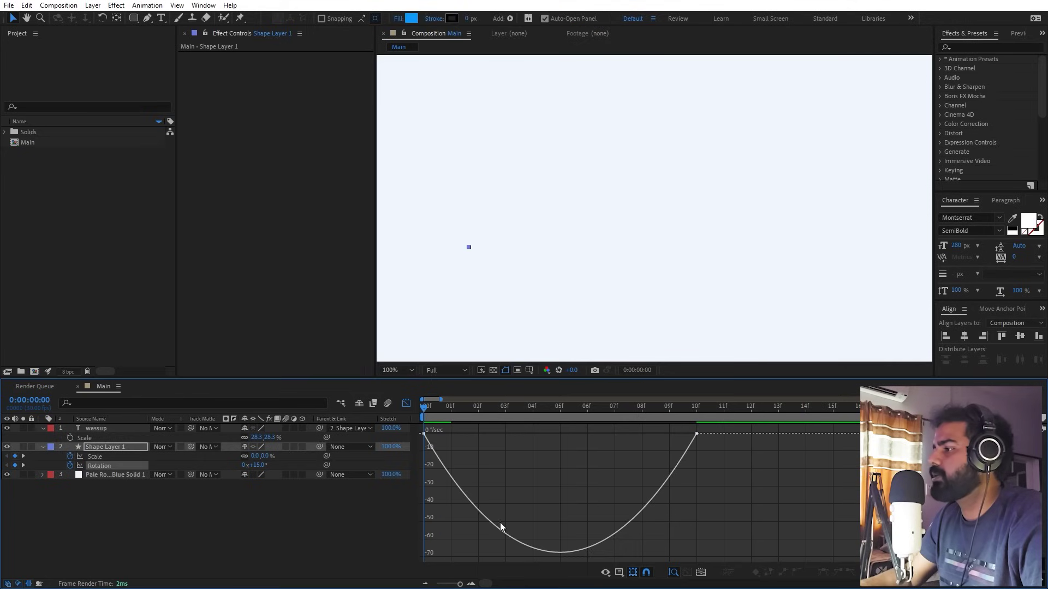
left_click(679, 448)
left_click_drag(652, 434, 442, 446)
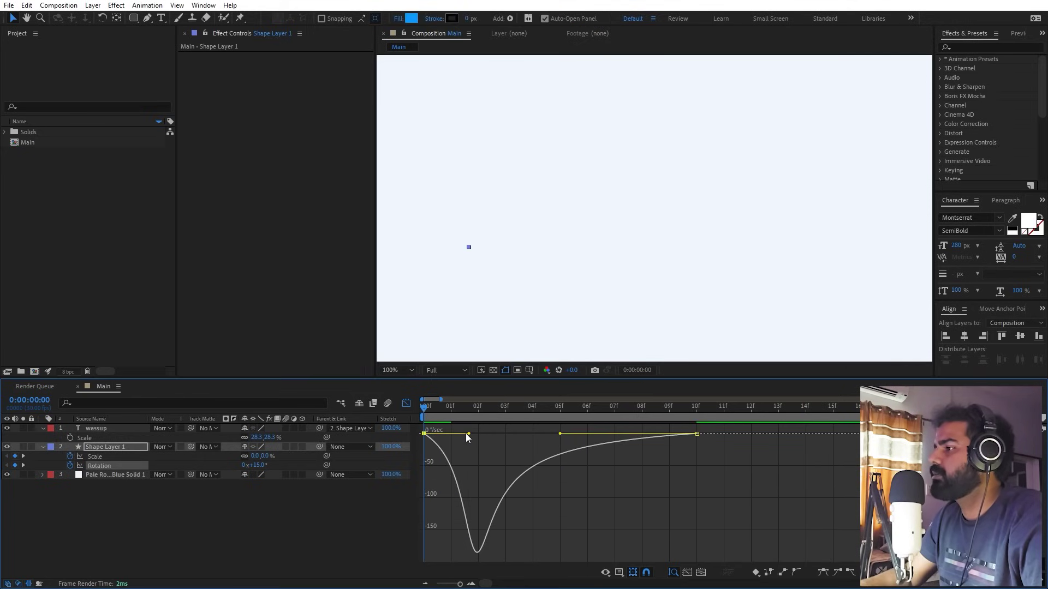
left_click_drag(468, 434, 407, 437)
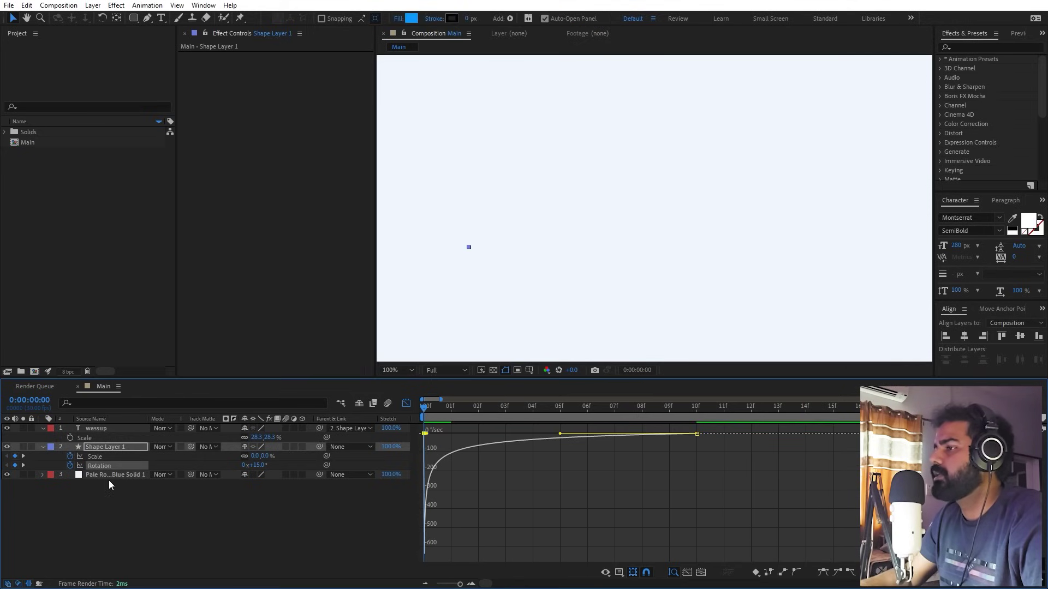
Step: Reshape the Scale speed curve so it peaks around frame 4 and eases out gradually toward frame 10
key("F2")
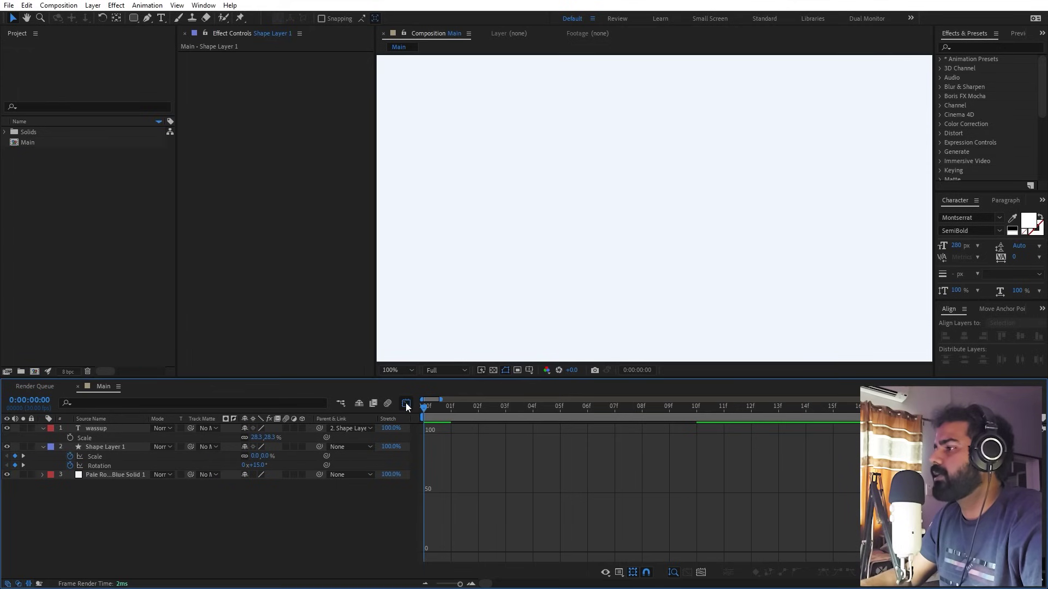
left_click(87, 457)
left_click_drag(508, 525, 500, 553)
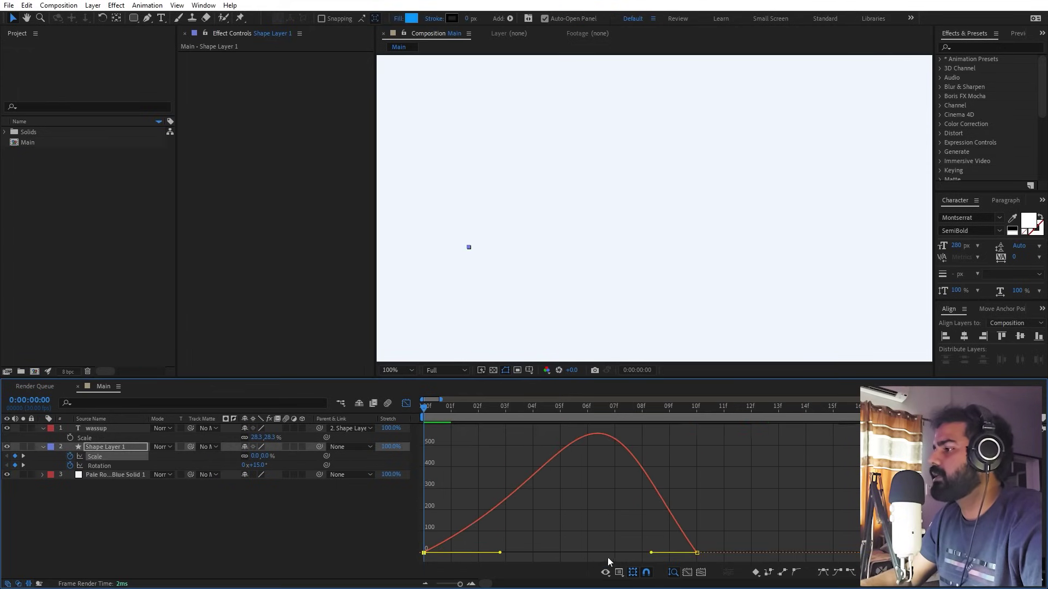
left_click_drag(651, 552, 583, 552)
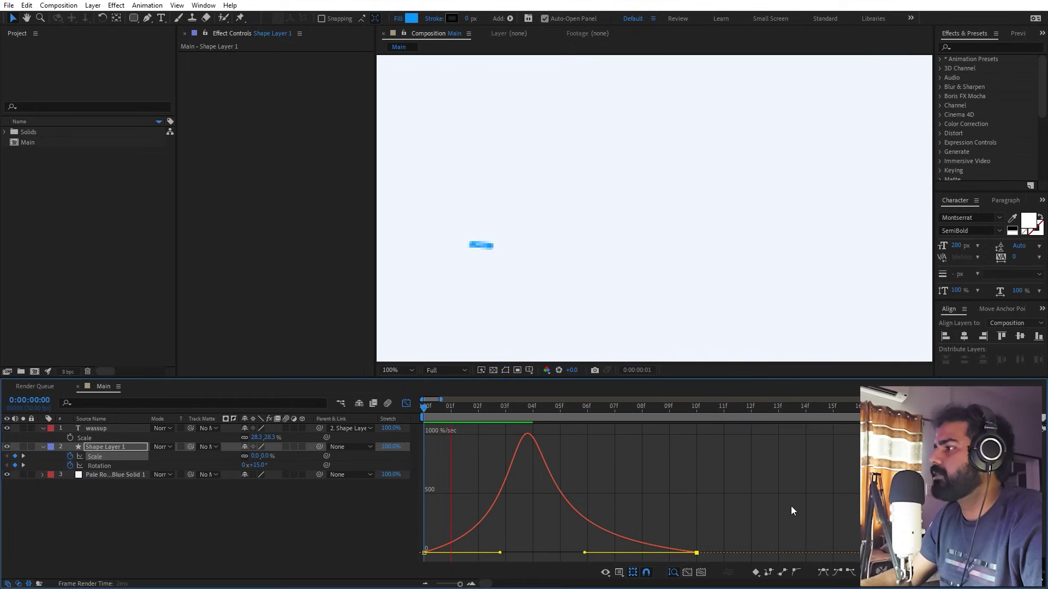
Step: Return to the keyframe view and play back the bubble's pop-in animation from the start
key("space")
left_click_drag(581, 411, 335, 434)
scroll(730, 487, "down", 3)
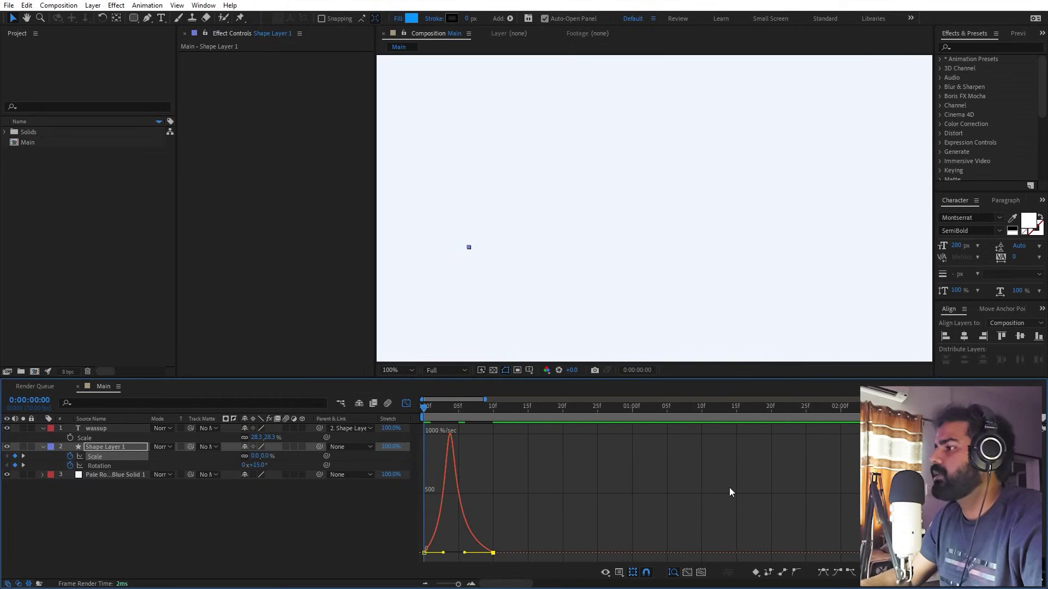
left_click(405, 404)
left_click(473, 494)
key("space")
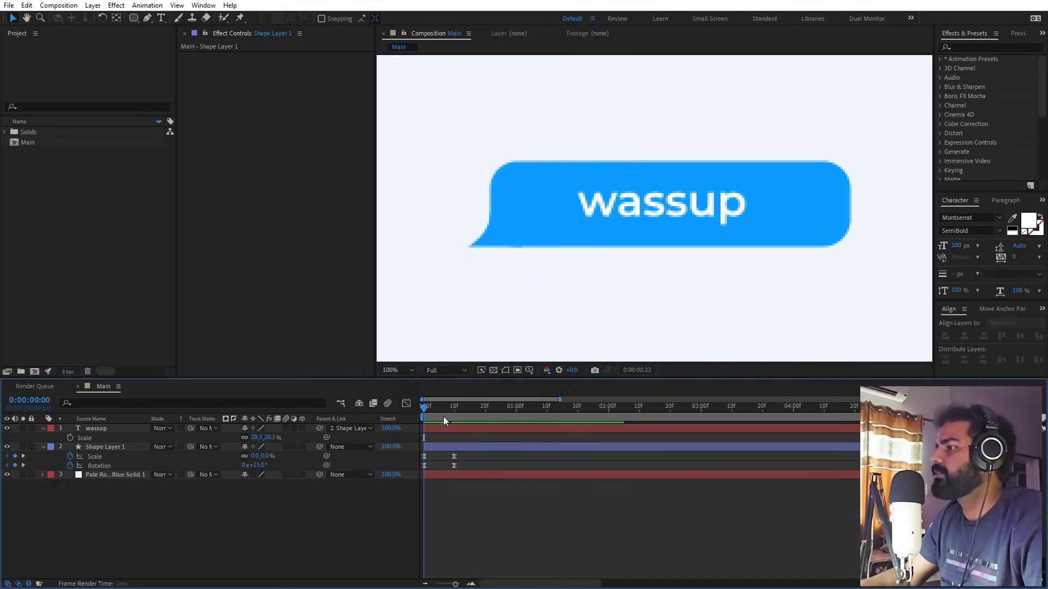
key("space")
Step: Play back the bubble's pop-in once more, hide its keyframed properties and fit the composition to the view
key("space")
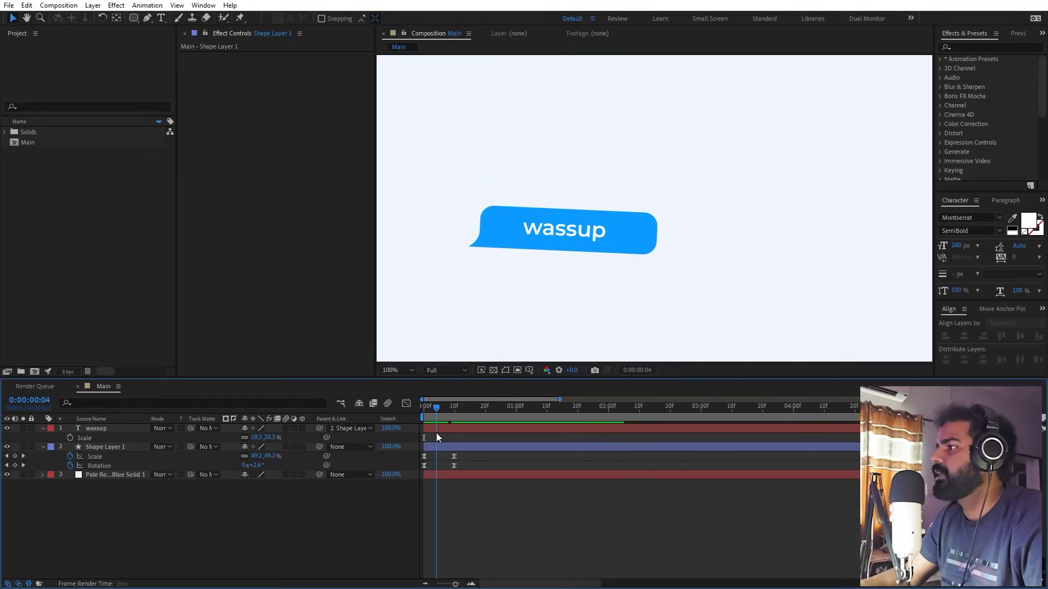
key("space")
key("space")
key("space")
key("u")
key("shift+slash")
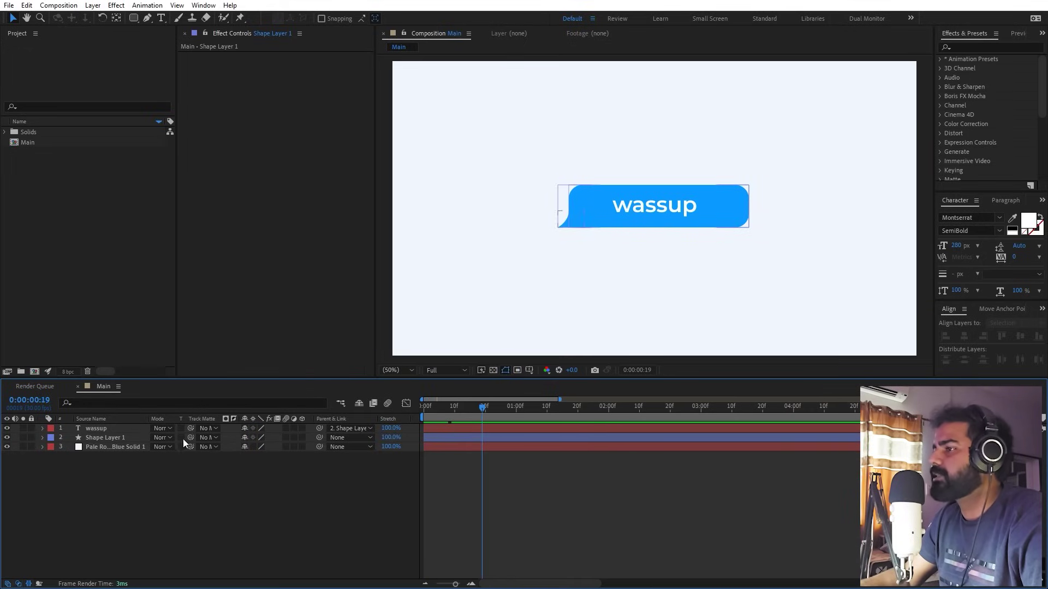
Step: Draw a tall blue rectangle spanning the full composition height and center it horizontally and vertically in the composition
key("comma")
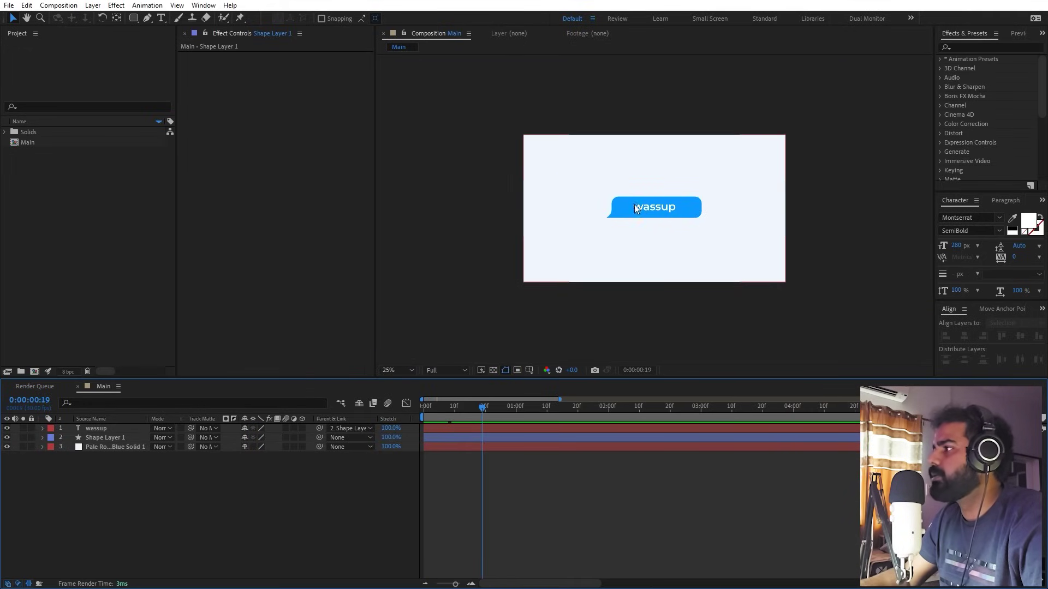
left_click(131, 22)
left_click(166, 17)
left_click_drag(605, 121, 716, 315)
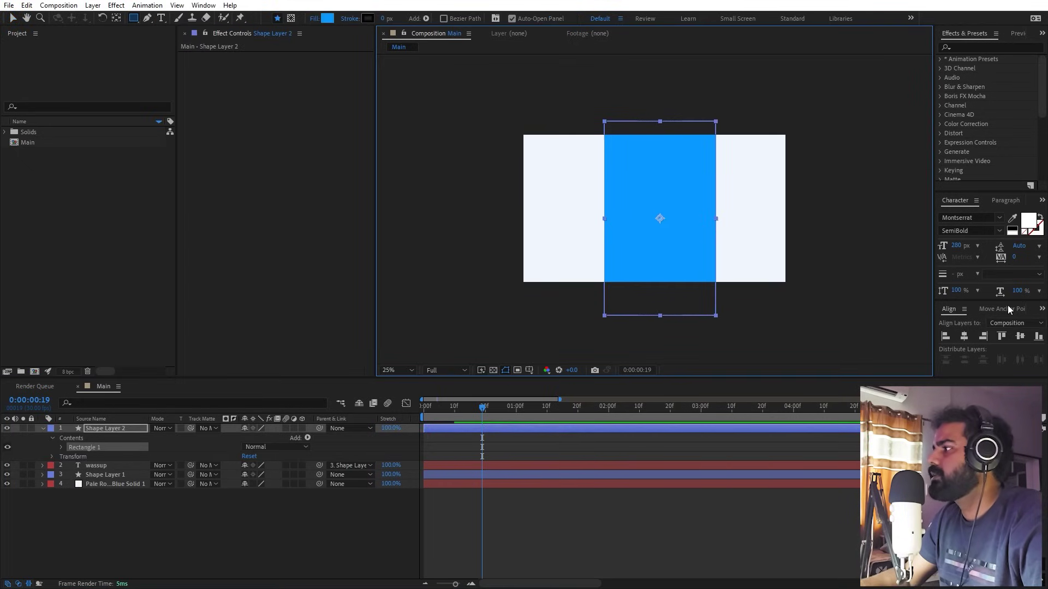
left_click(964, 337)
left_click(1019, 337)
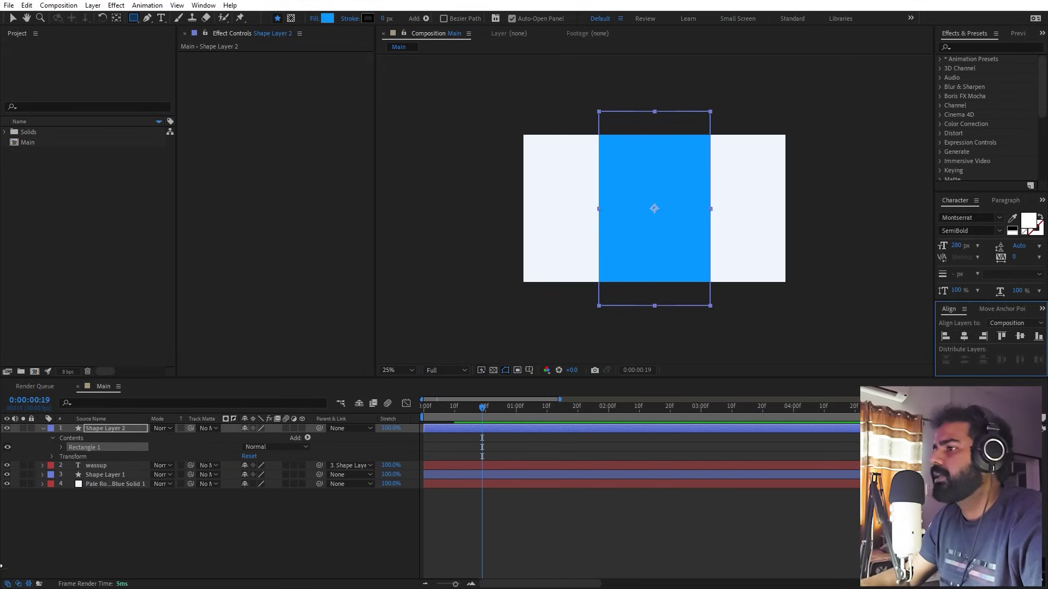
Step: Place the tall rectangle beneath the bubble and text layers and set its opacity to 19%
left_click_drag(127, 430, 124, 482)
key("t")
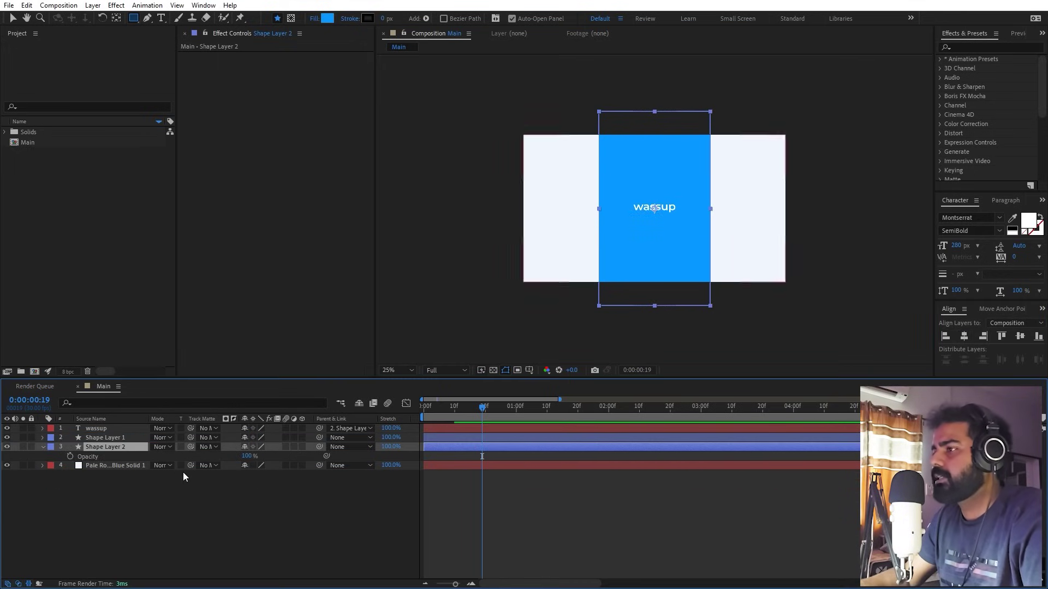
left_click_drag(236, 458, 195, 457)
left_click(772, 223)
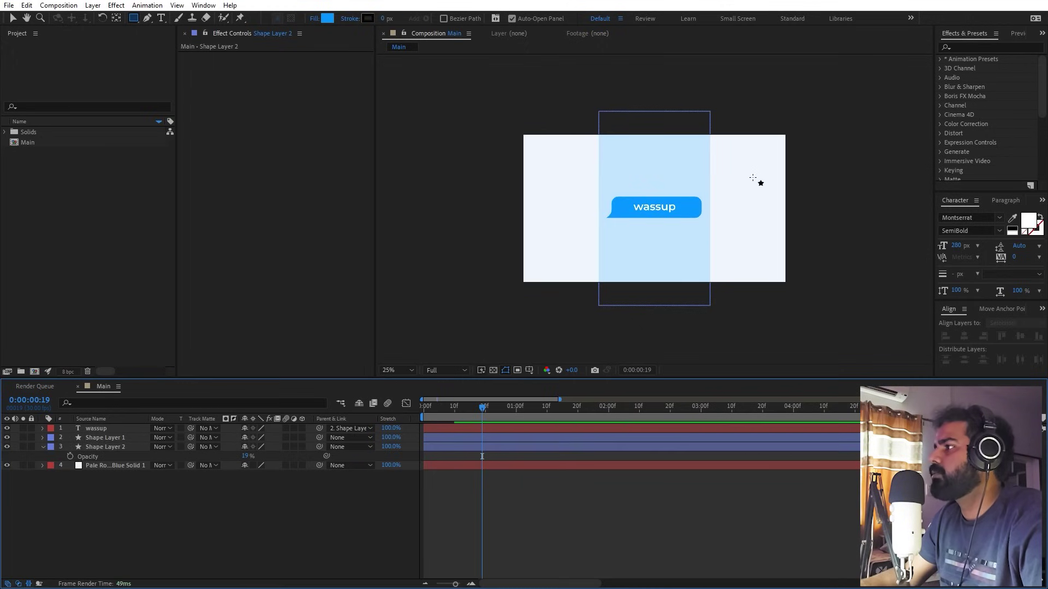
scroll(716, 134, "up", 2)
key("v")
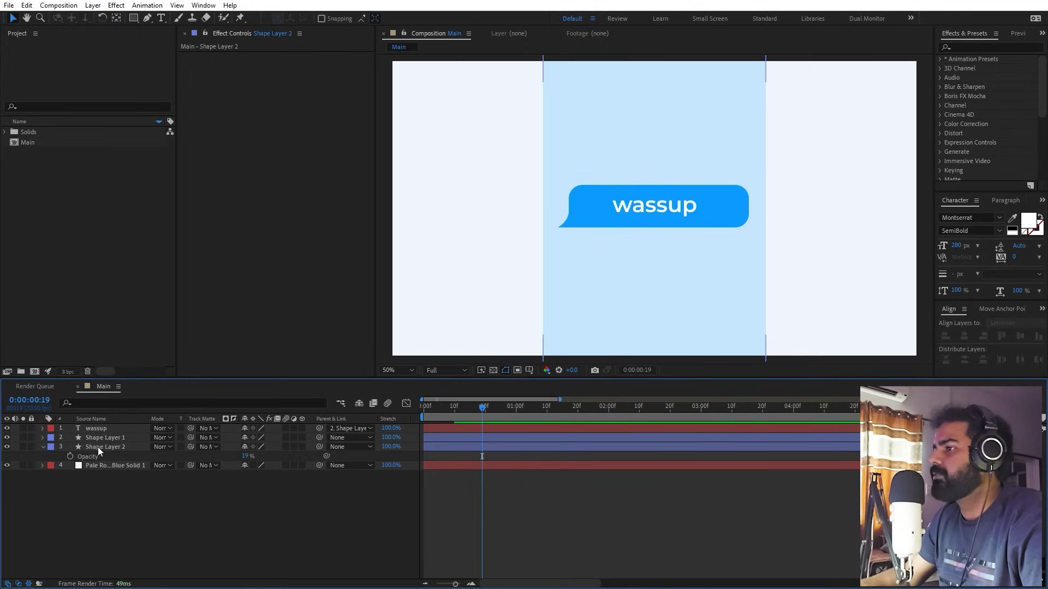
Step: Set the bubble's Scale keyframe at frame 10 to 65.5%
left_click(106, 447)
key("s")
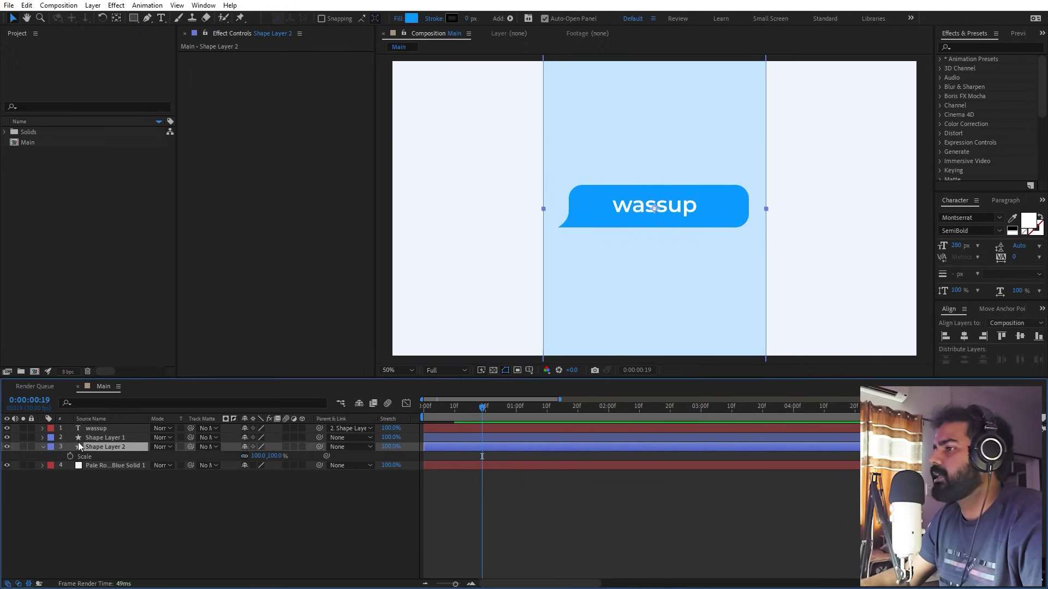
left_click(101, 440)
key("s")
left_click_drag(459, 412, 453, 418)
left_click_drag(262, 447, 243, 447)
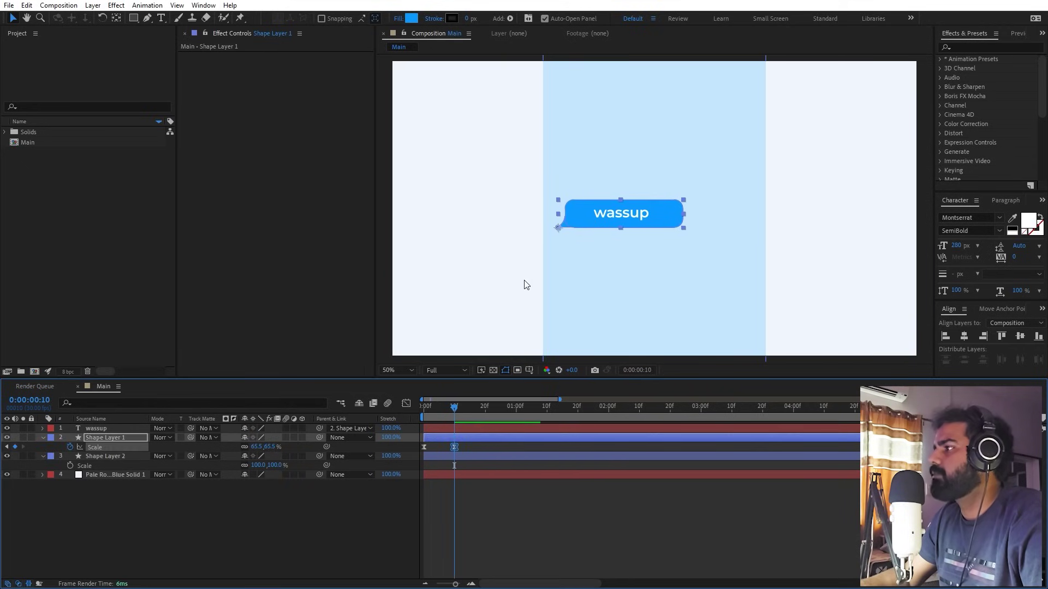
Step: Move the chat bubble to the upper part of the light blue column, with its tail at the column's left edge
left_click_drag(586, 221, 570, 118)
key("space")
left_click_drag(665, 221, 673, 263)
scroll(673, 262, "up", 2)
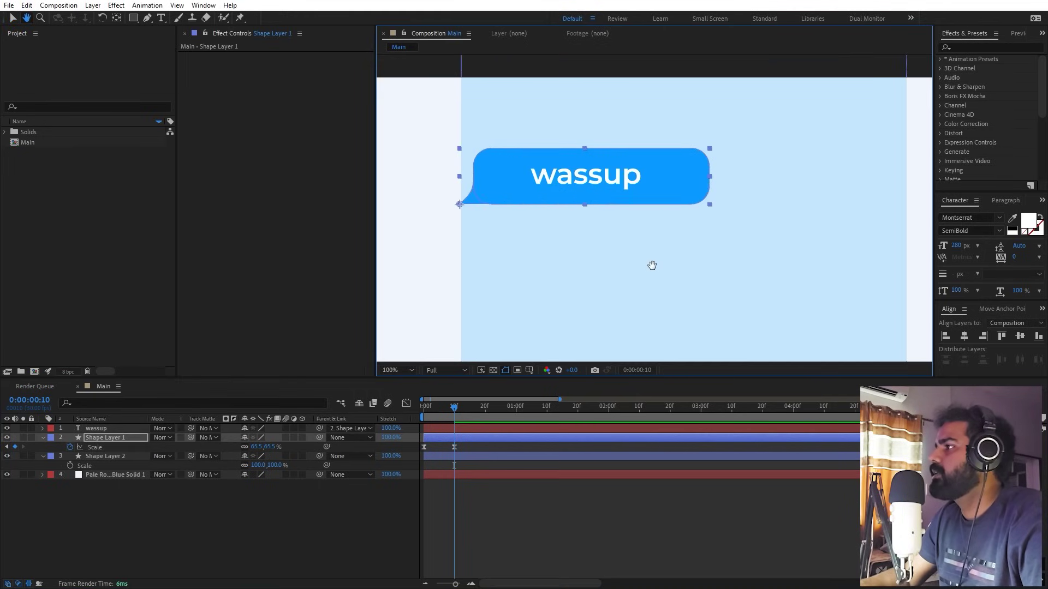
key("v")
left_click_drag(517, 193, 519, 192)
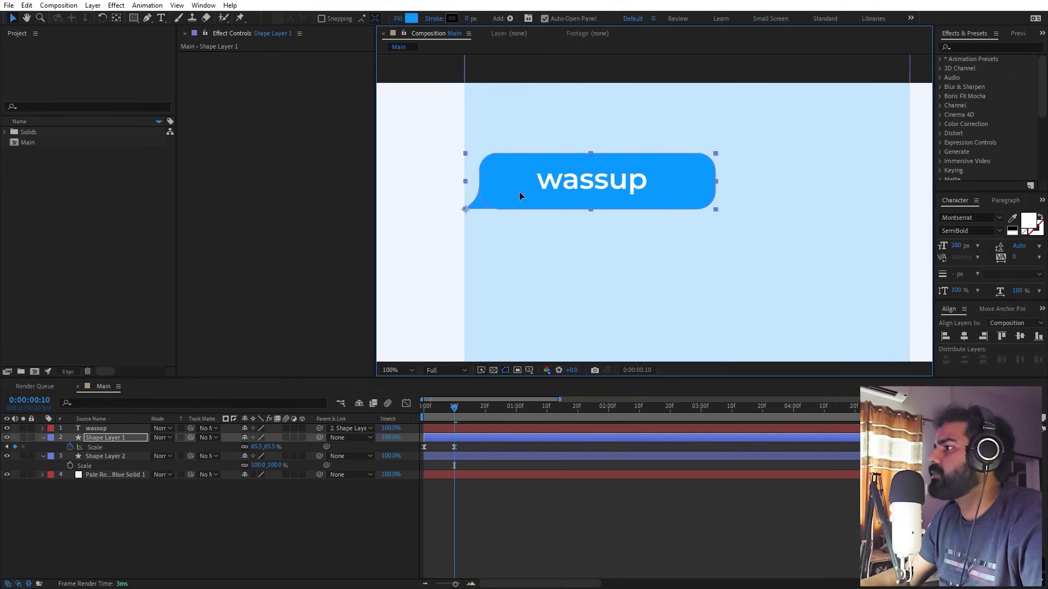
left_click(606, 519)
scroll(584, 204, "down", 1)
key("comma")
key("period")
left_click_drag(807, 259, 776, 224)
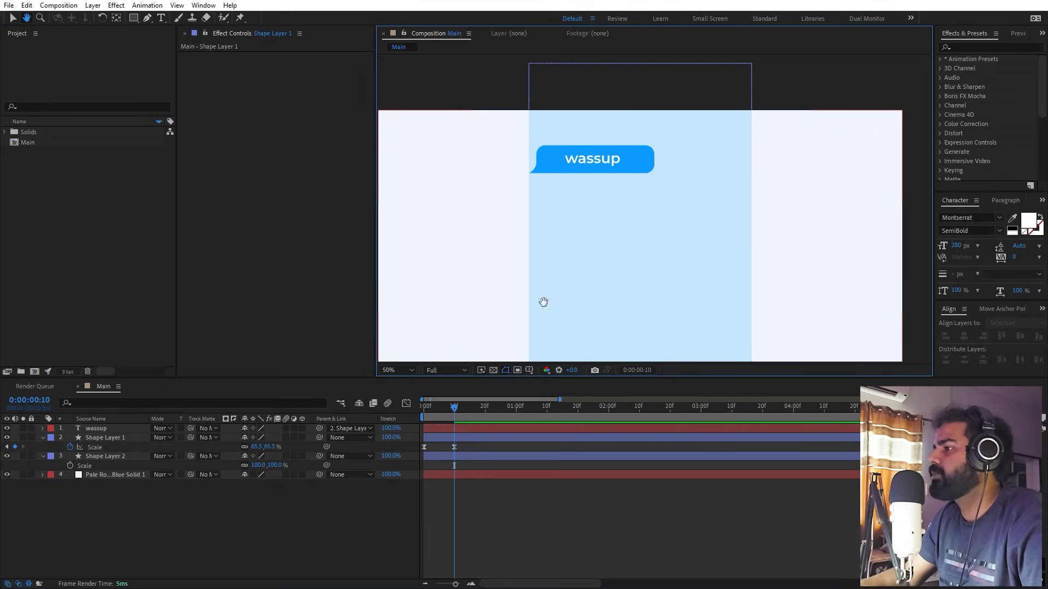
Step: Duplicate the bubble and its text layer and keep both copies together above the originals
left_click_drag(450, 409, 423, 409)
left_click(114, 437)
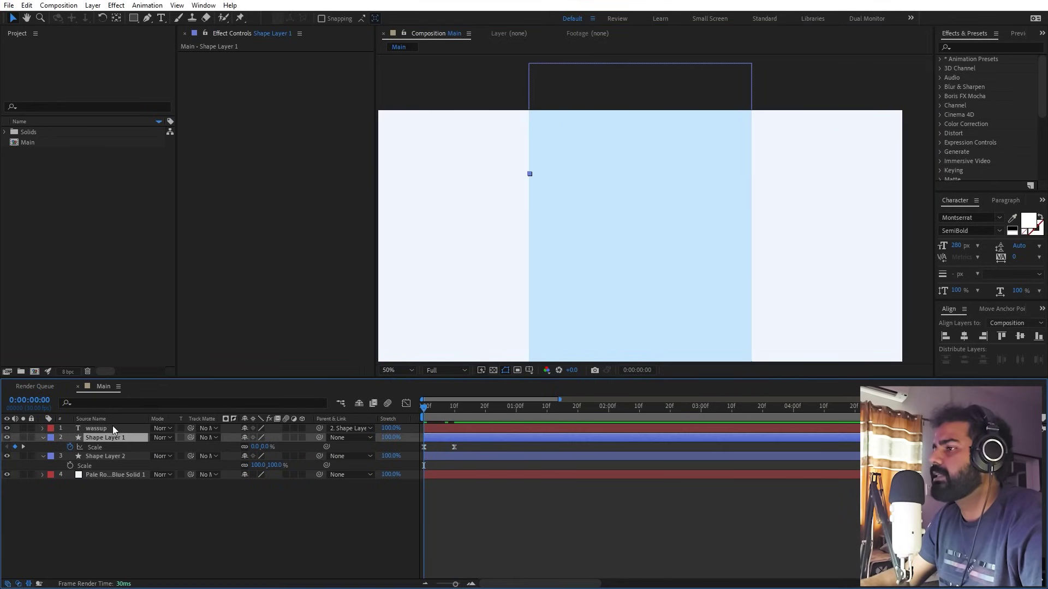
left_click(112, 428, "ctrl")
key("ctrl+d")
left_click_drag(107, 448, 112, 437)
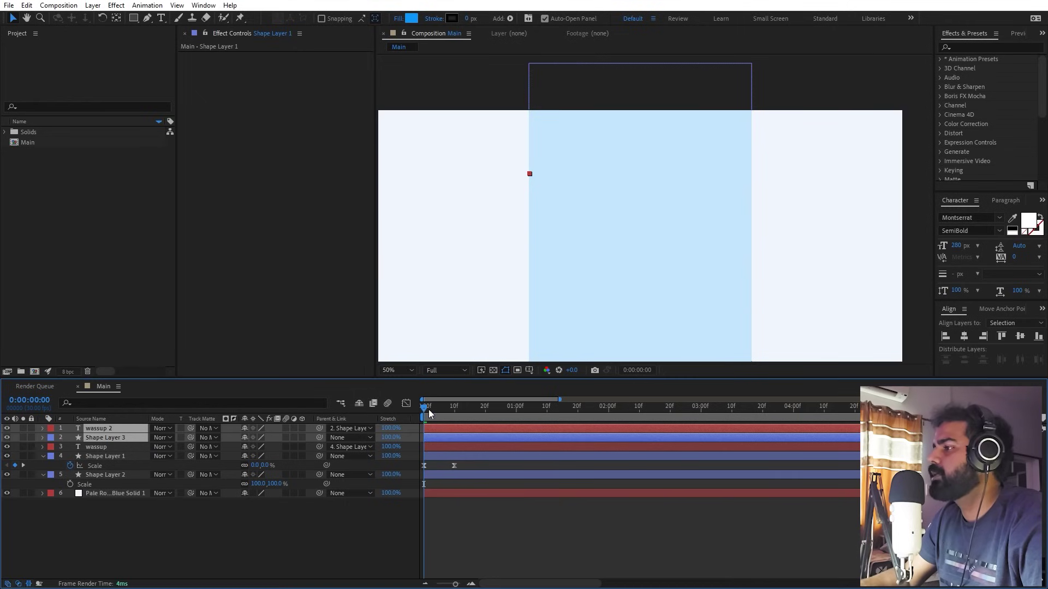
Step: At frame 10, move the duplicate bubble down and to the right of the original, and reveal its Scale keyframes
key("shift+Page_Down")
left_click(139, 439, "ctrl")
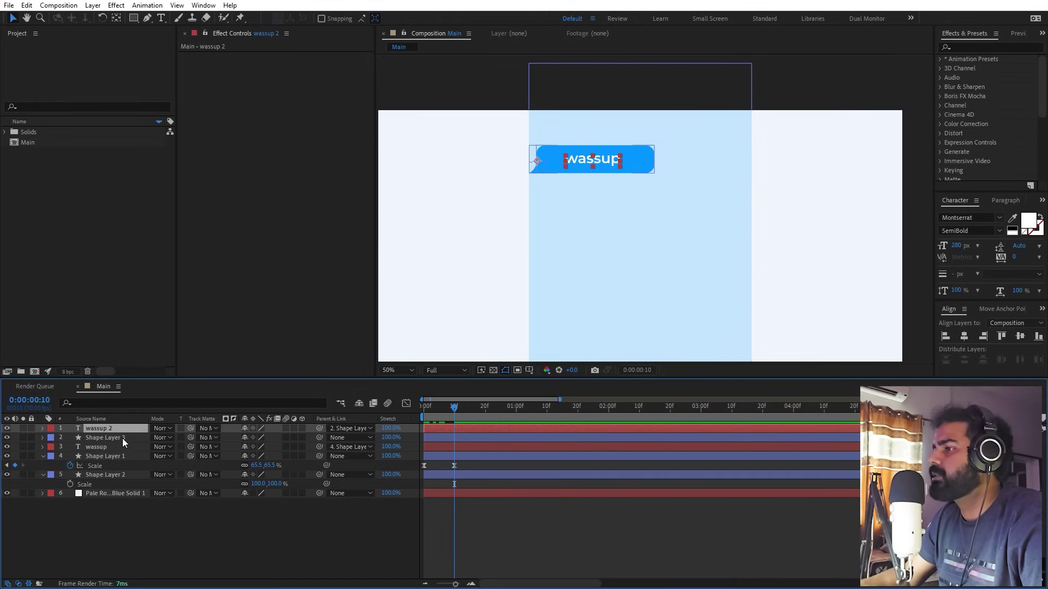
left_click(122, 437)
left_click_drag(630, 173, 708, 237)
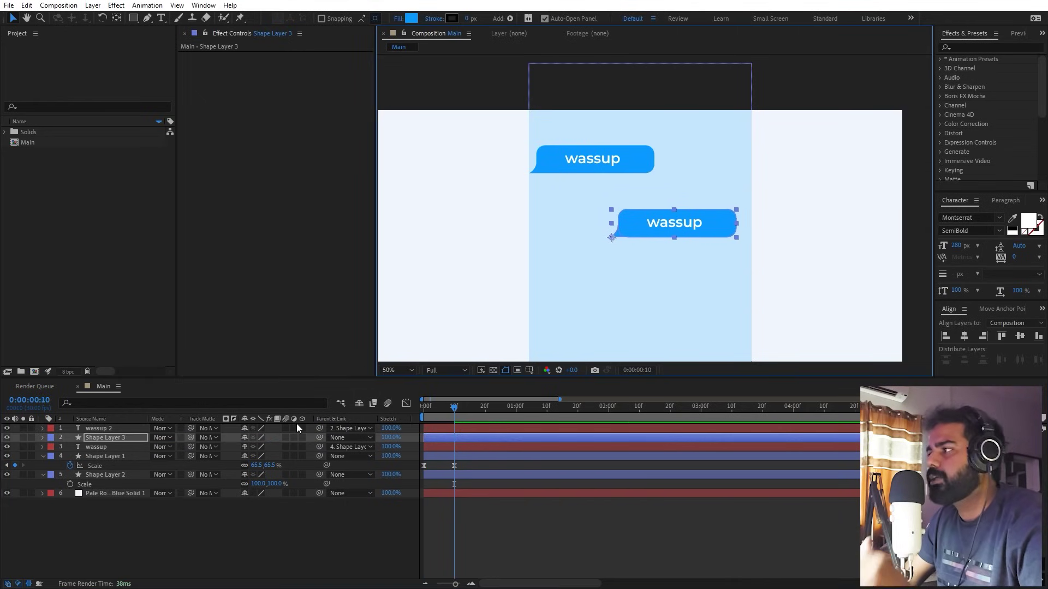
key("u")
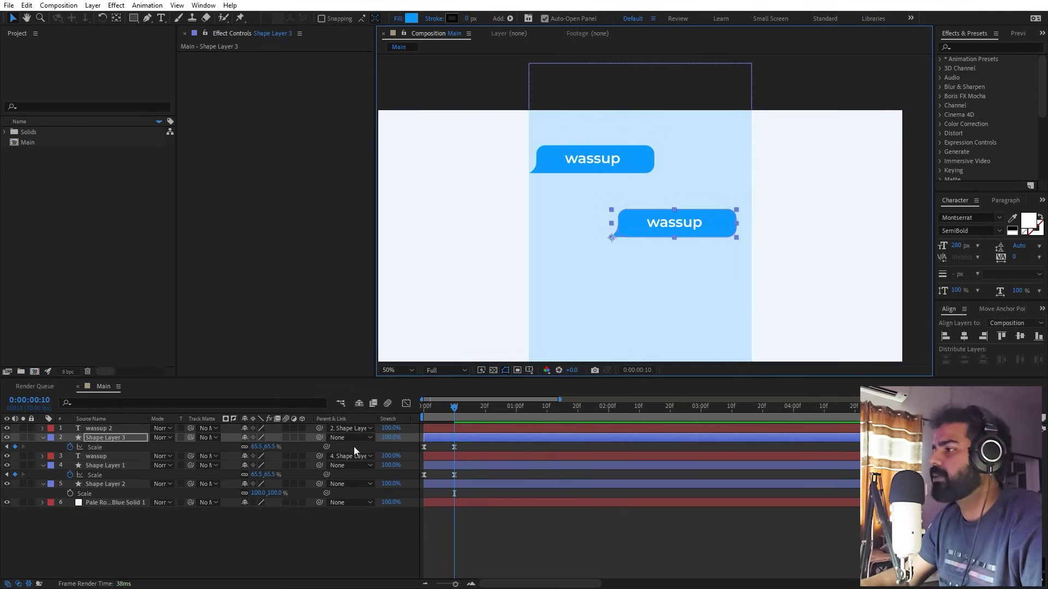
left_click(304, 443)
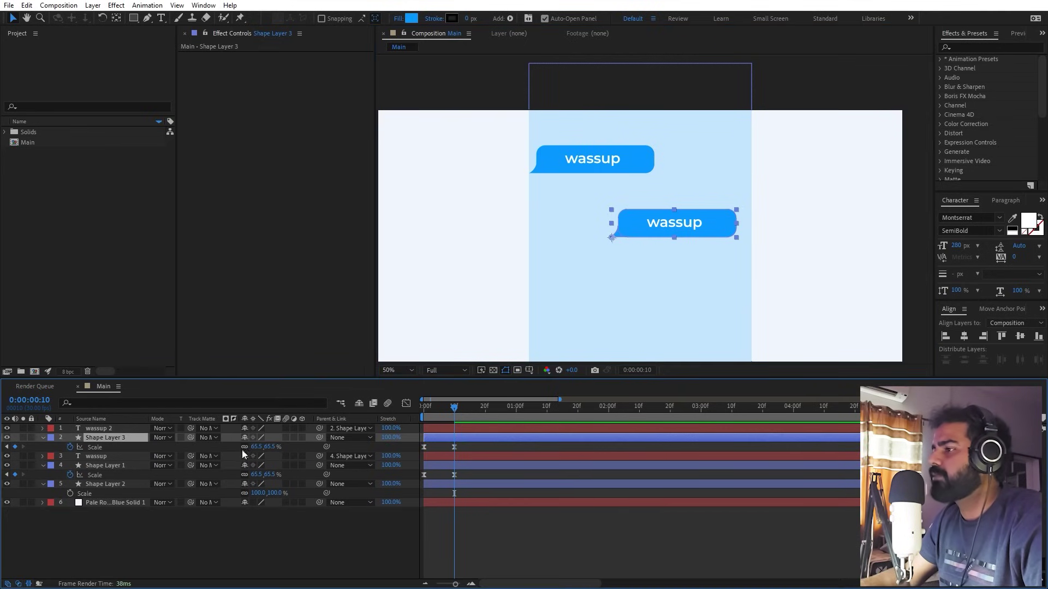
Step: Try to mirror the duplicate bubble with its text still parented by setting the horizontal Scale to -65.5%
left_click(255, 448)
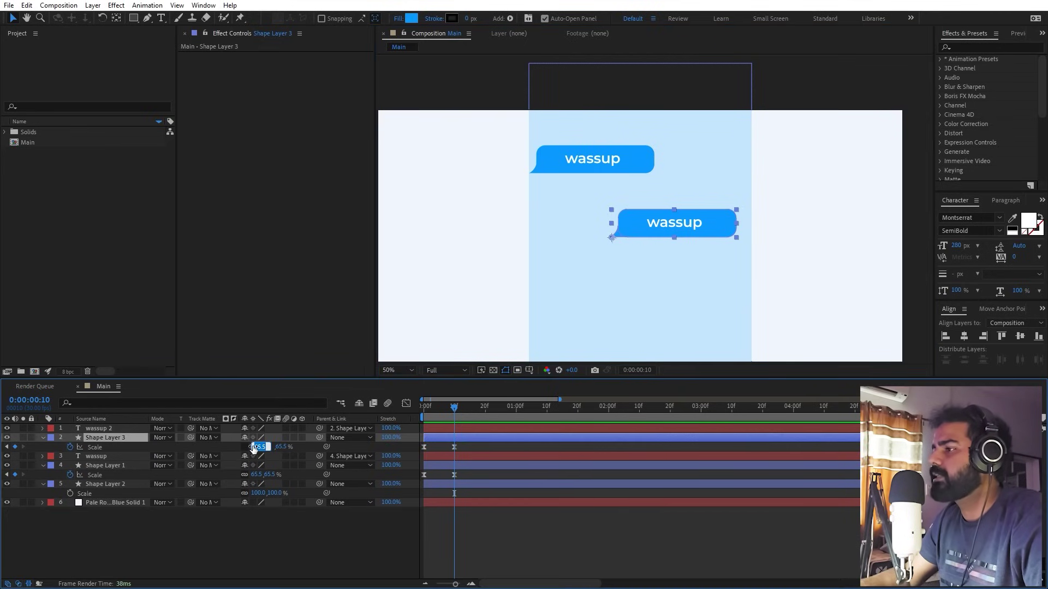
type("-")
left_click(640, 566)
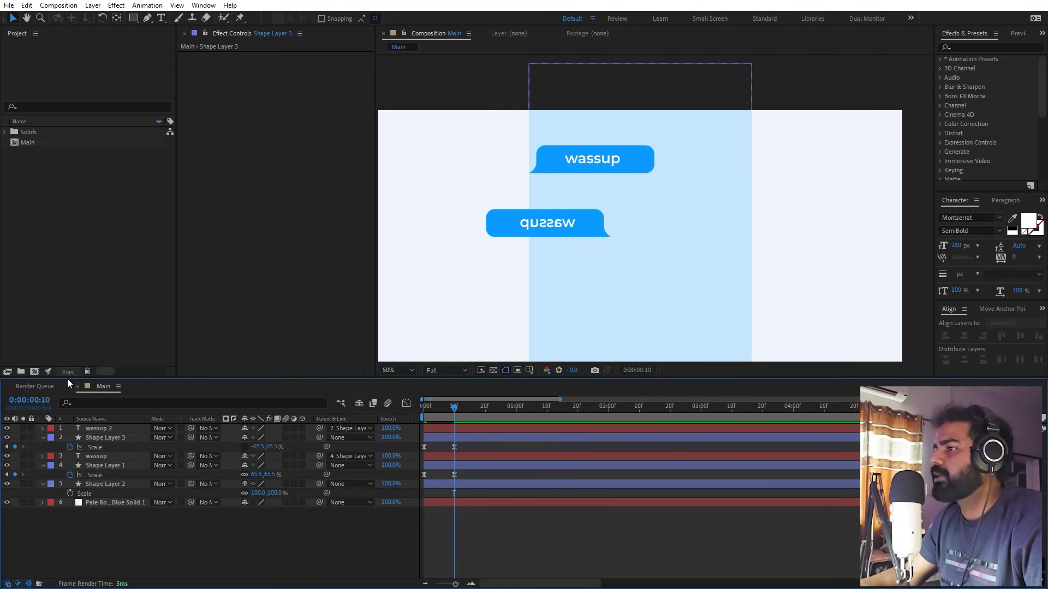
key("ctrl+z")
left_click(294, 435)
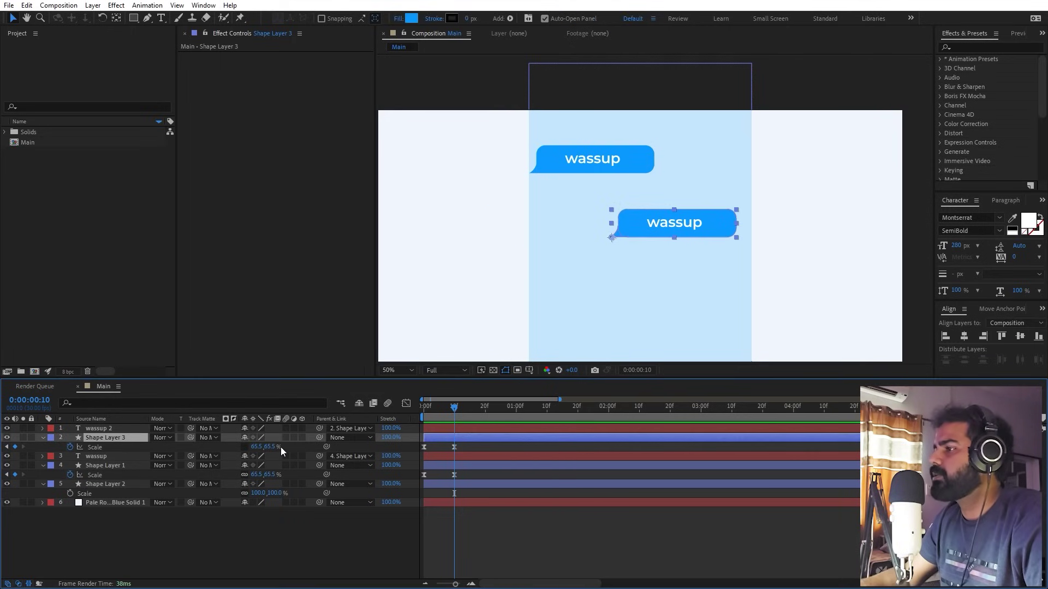
Step: Unparent the duplicate text from its bubble and mirror the bubble by setting its horizontal Scale to -65.5%
left_click(347, 429)
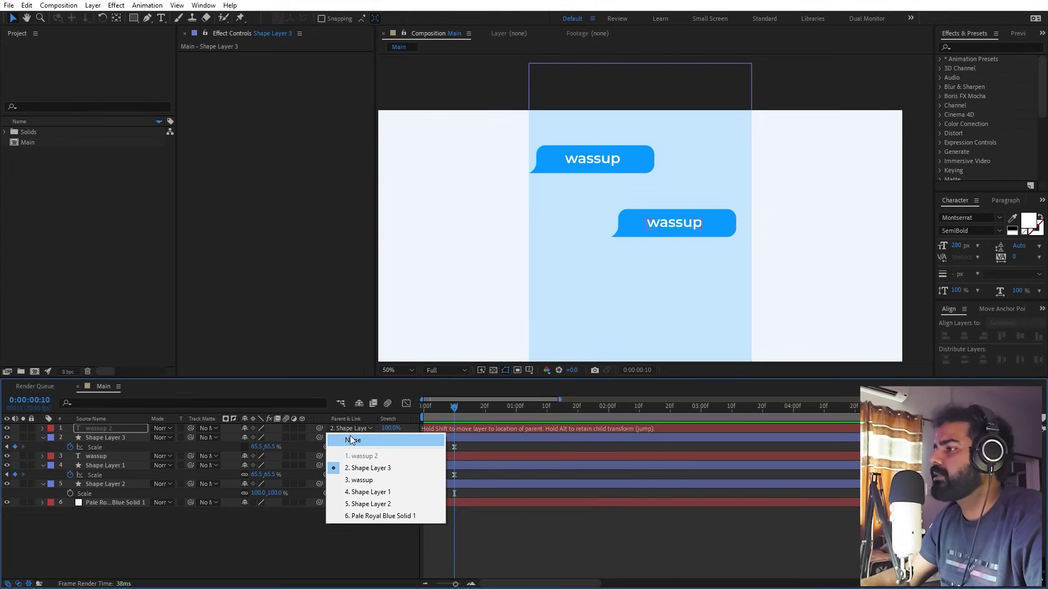
left_click(351, 437)
left_click(254, 447)
type("-65.5")
key("Return")
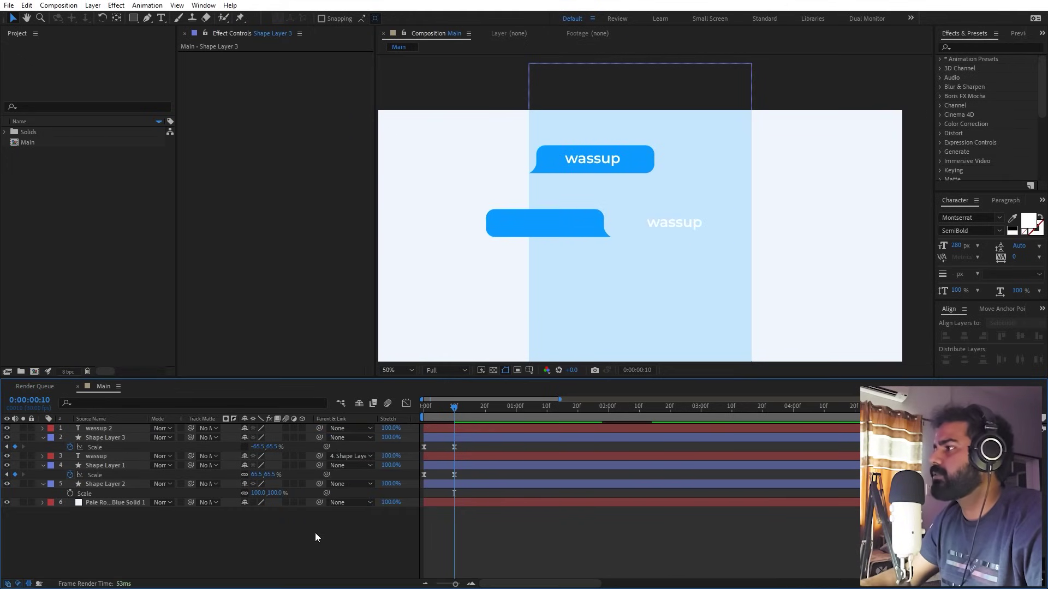
Step: Parent the duplicate text to the mirrored bubble again and position it over the middle of that bubble
left_click_drag(317, 430, 117, 439)
left_click(679, 224)
left_click_drag(679, 223, 549, 231)
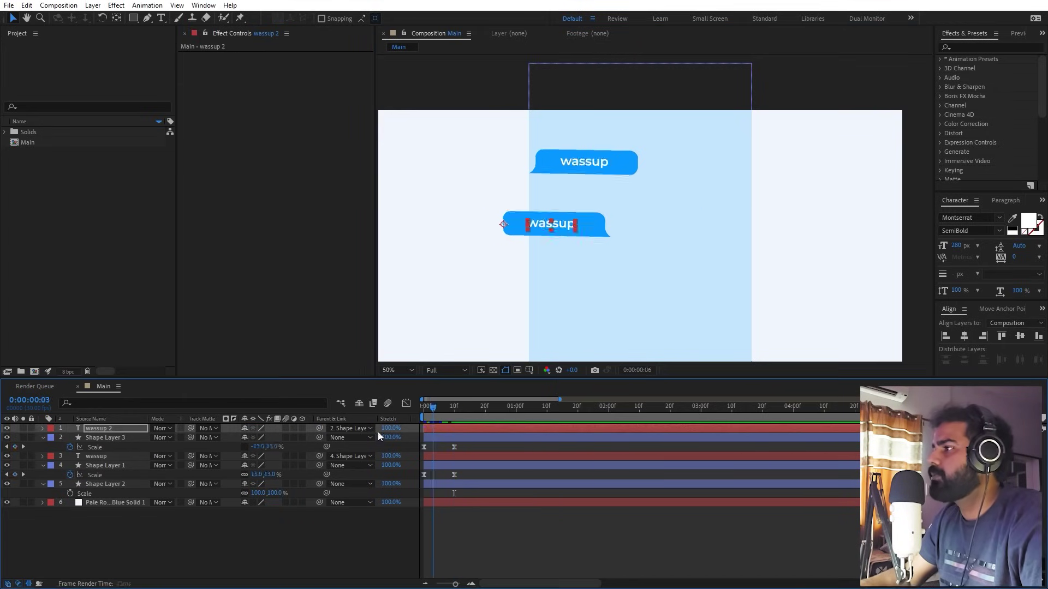
Step: Set the mirrored bubble's first Rotation keyframe at frame 0 to -15° and preview both bubbles
key("Home")
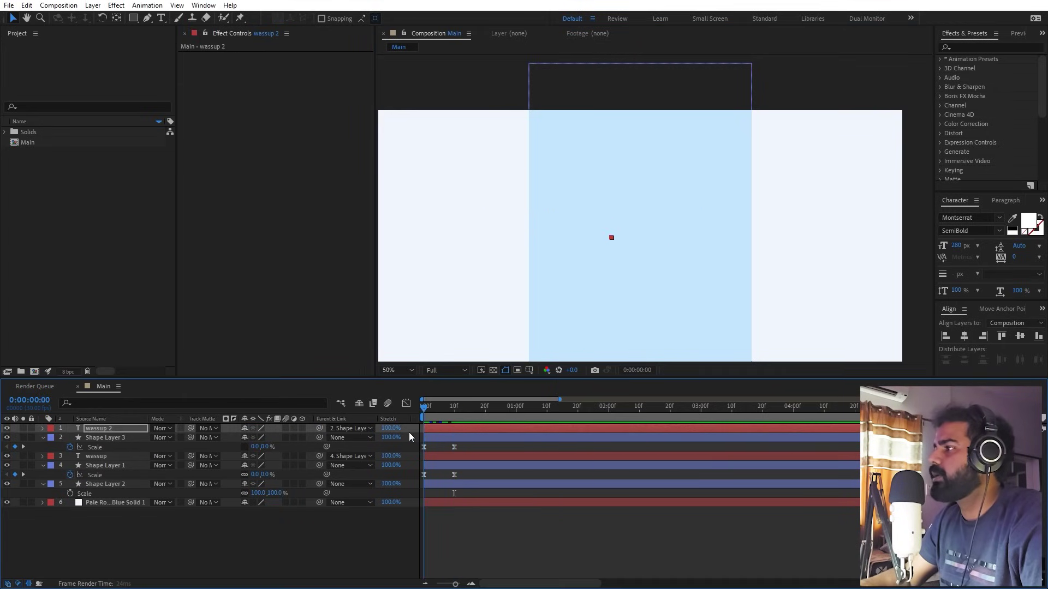
left_click_drag(423, 435, 445, 430)
key("r")
key("r")
left_click(460, 440)
key("r")
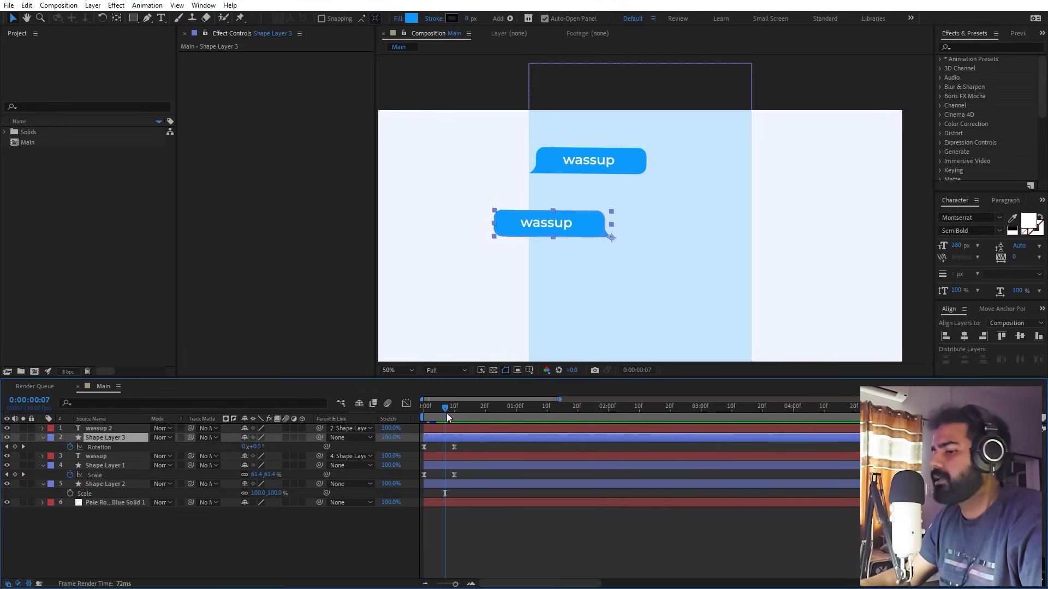
left_click_drag(447, 412, 415, 414)
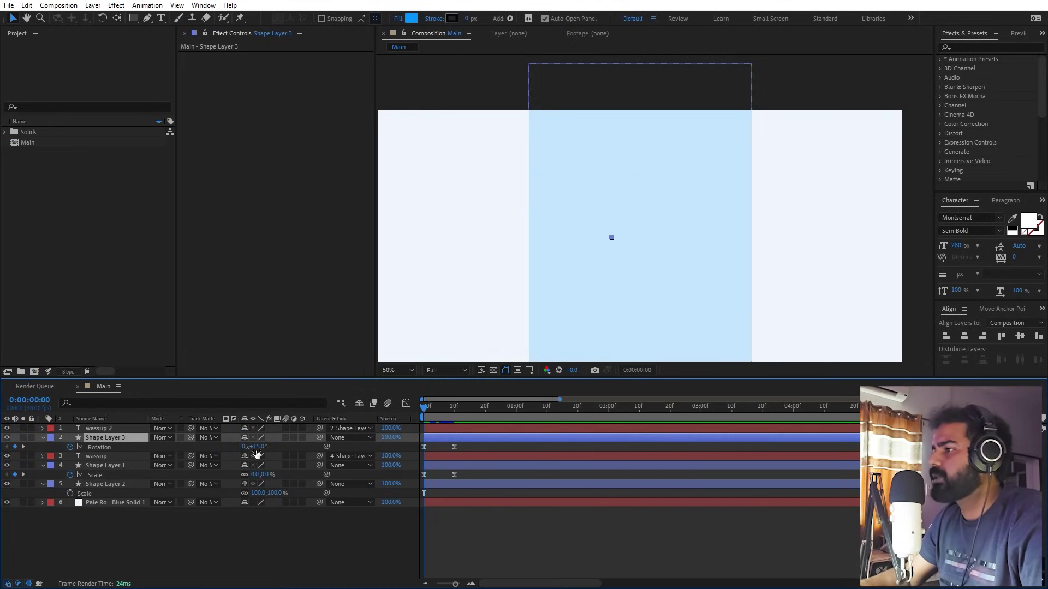
type("-15")
key("Return")
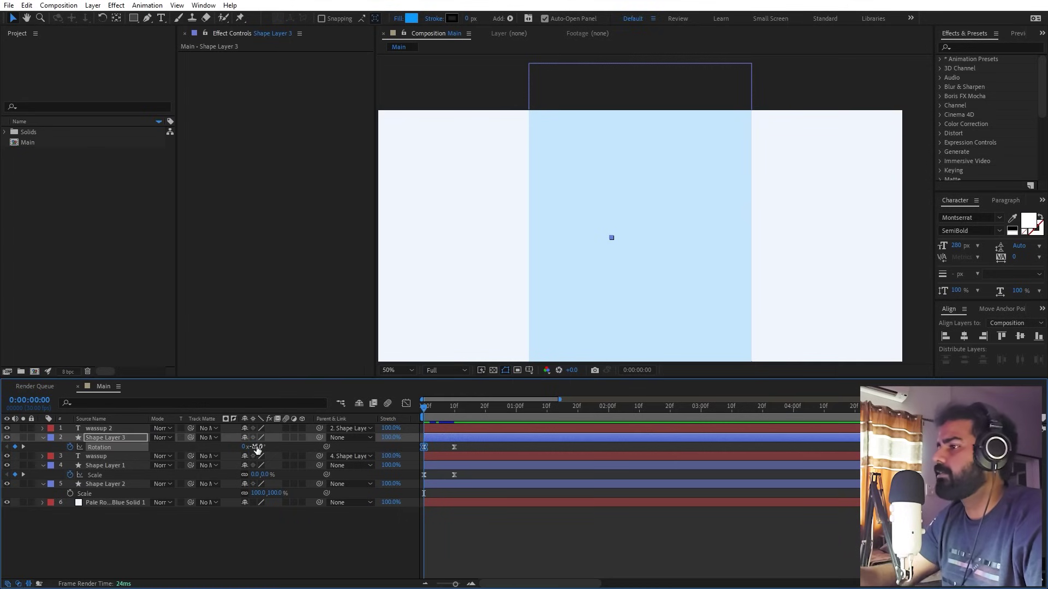
left_click(535, 532)
key("space")
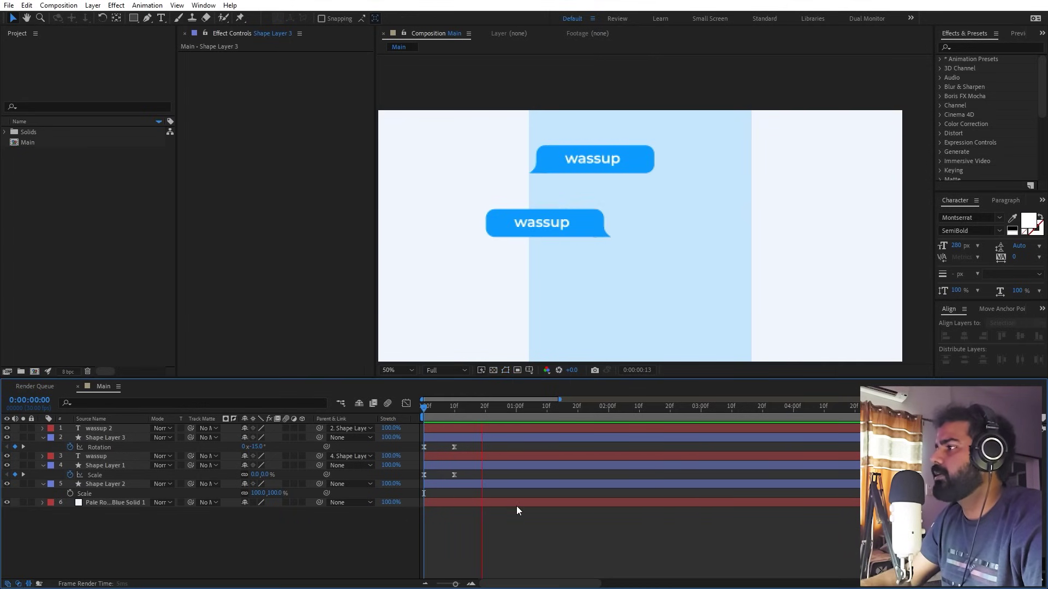
Step: At frame 10, move the mirrored bubble with its text so its tail meets the light blue column's right edge
left_click(454, 411)
left_click(487, 429)
left_click(485, 439, "shift")
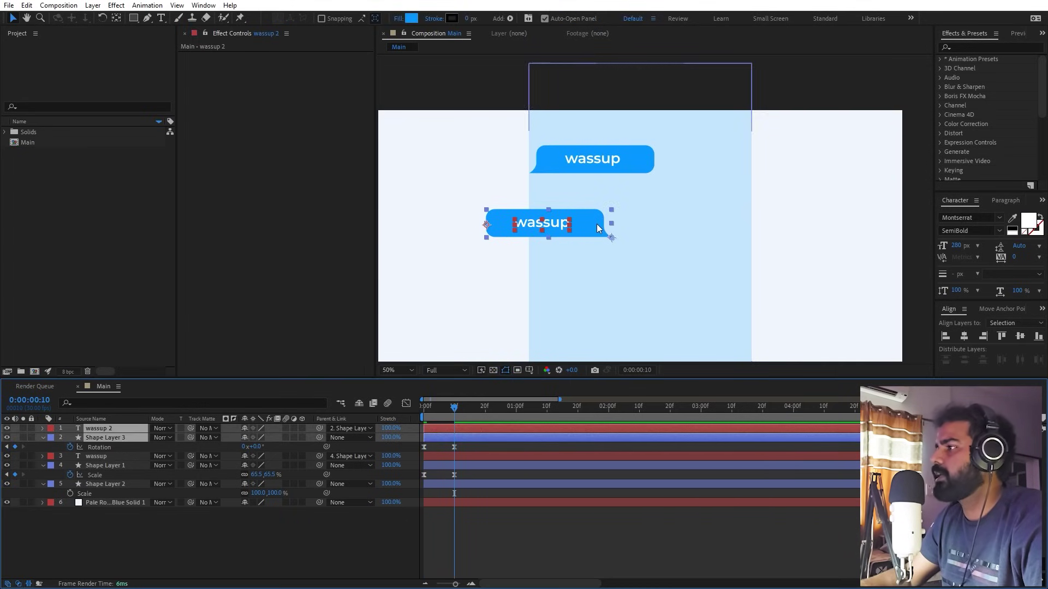
left_click_drag(578, 227, 733, 221)
Step: Change the mirrored bubble's fill to a very dark teal blue
left_click(764, 438)
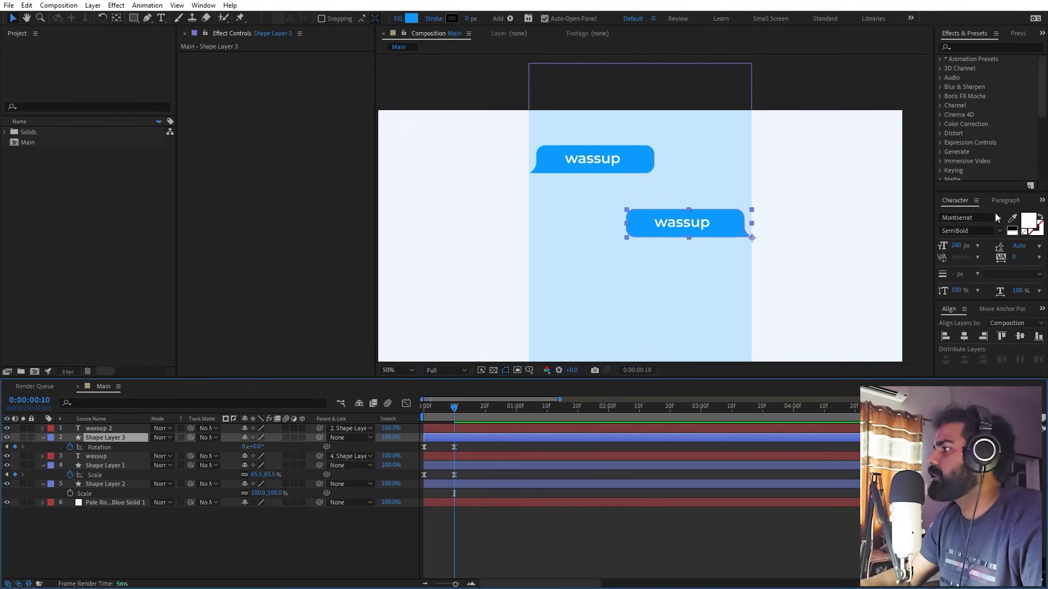
left_click(412, 18)
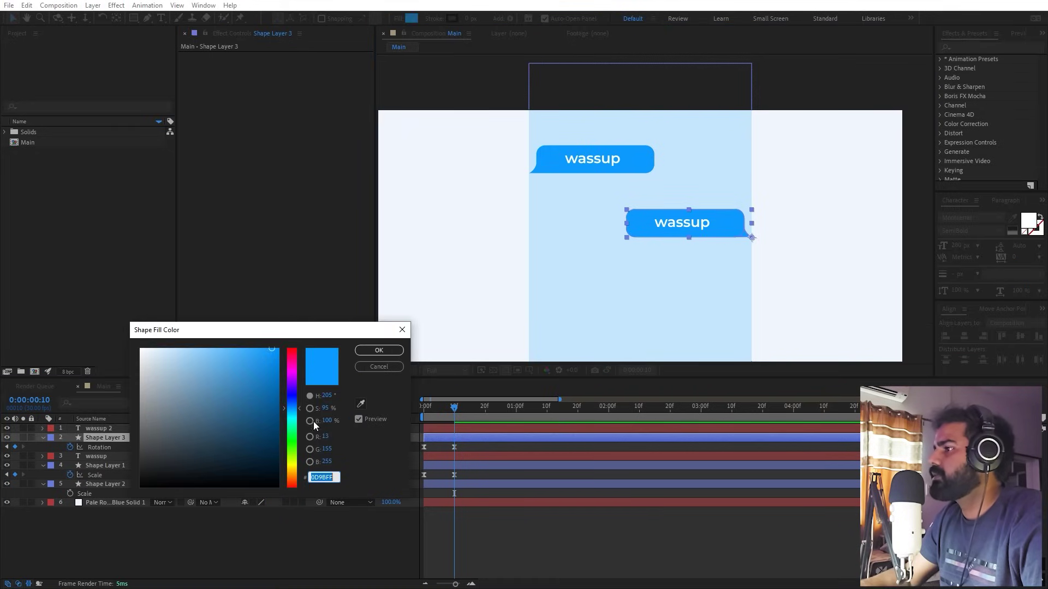
left_click(291, 401)
left_click(274, 438)
left_click_drag(276, 443, 283, 455)
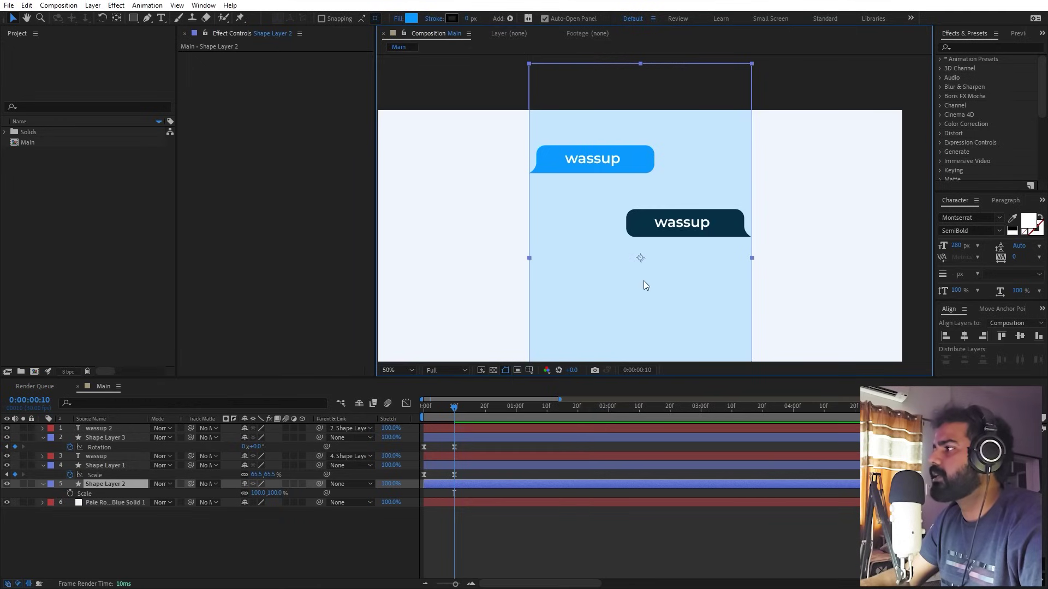
Step: Replace the dark bubble's text with "I'm good"
double_click(98, 429)
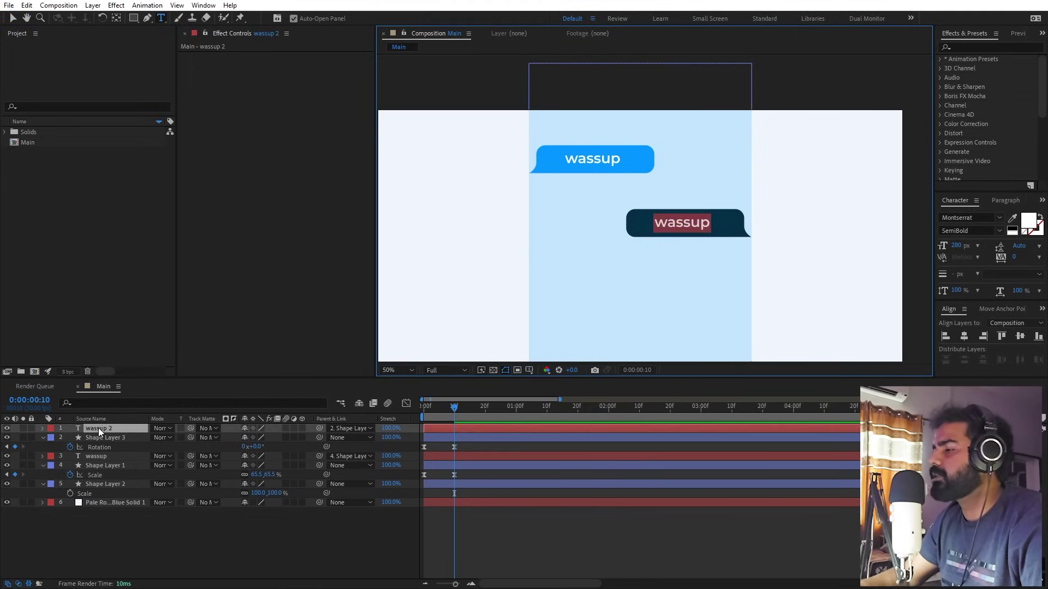
type("I'm good")
key("Escape")
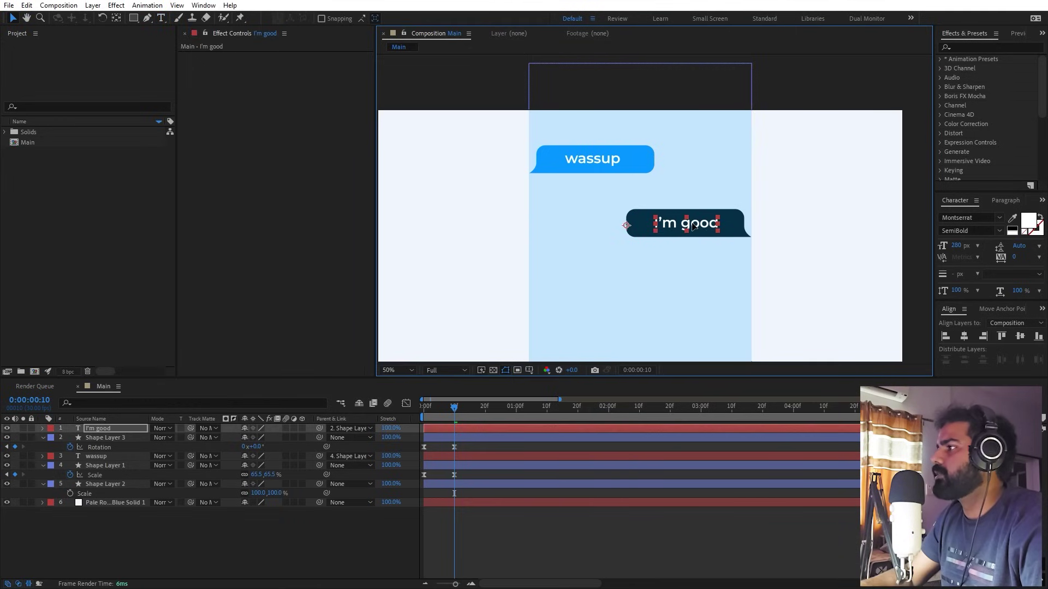
Step: Shift the "I'm good" text and its dark bubble layer to start at about frame 19, and preview the timing
left_click(442, 436)
left_click(442, 429, "shift")
left_click_drag(442, 430, 499, 440)
key("Home")
key("space")
key("space")
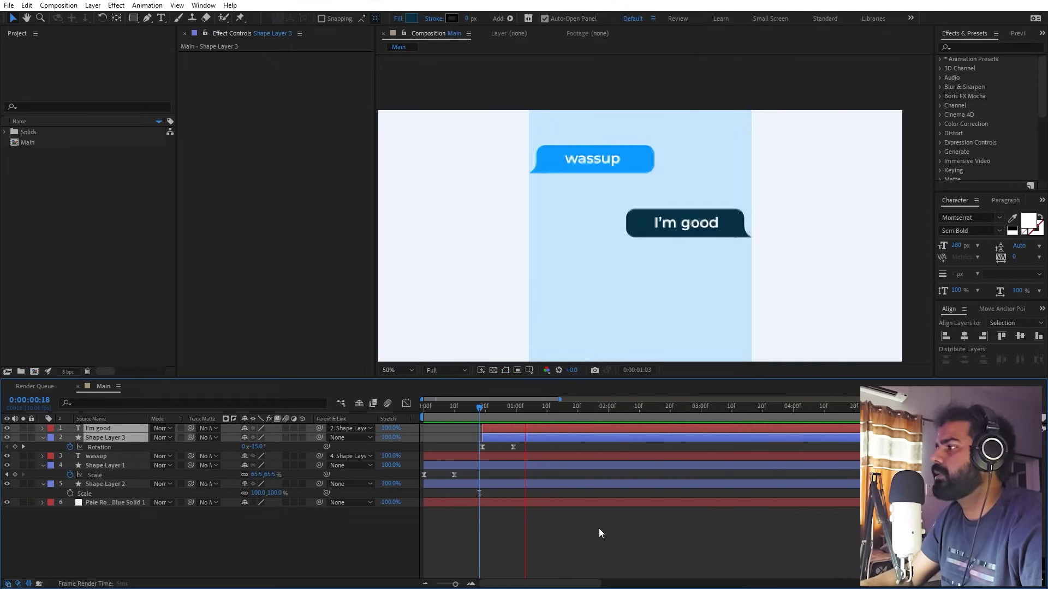
left_click(599, 533)
Step: Duplicate the blue "wassup" bubble with its text and place both copies at the top of the layer stack
left_click_drag(648, 248, 633, 197)
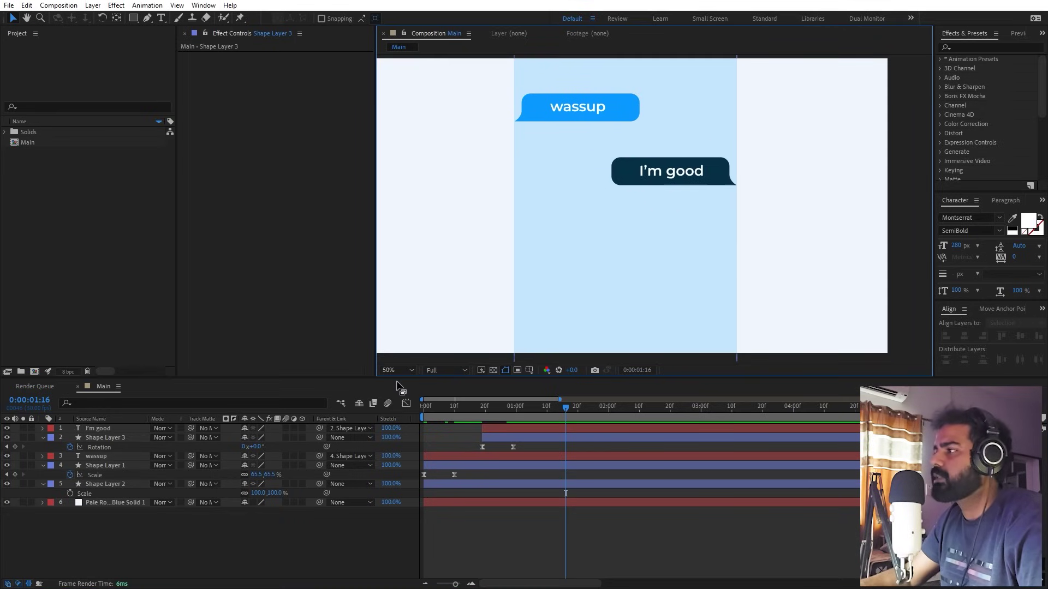
scroll(581, 226, "down", 3)
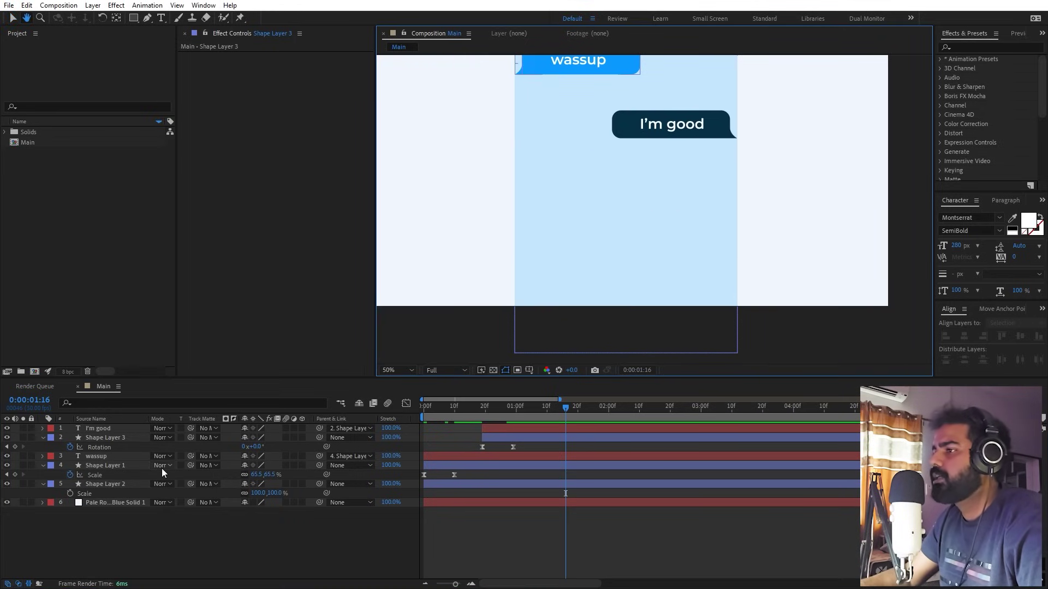
left_click(124, 464)
left_click(124, 458, "ctrl")
key("ctrl+d")
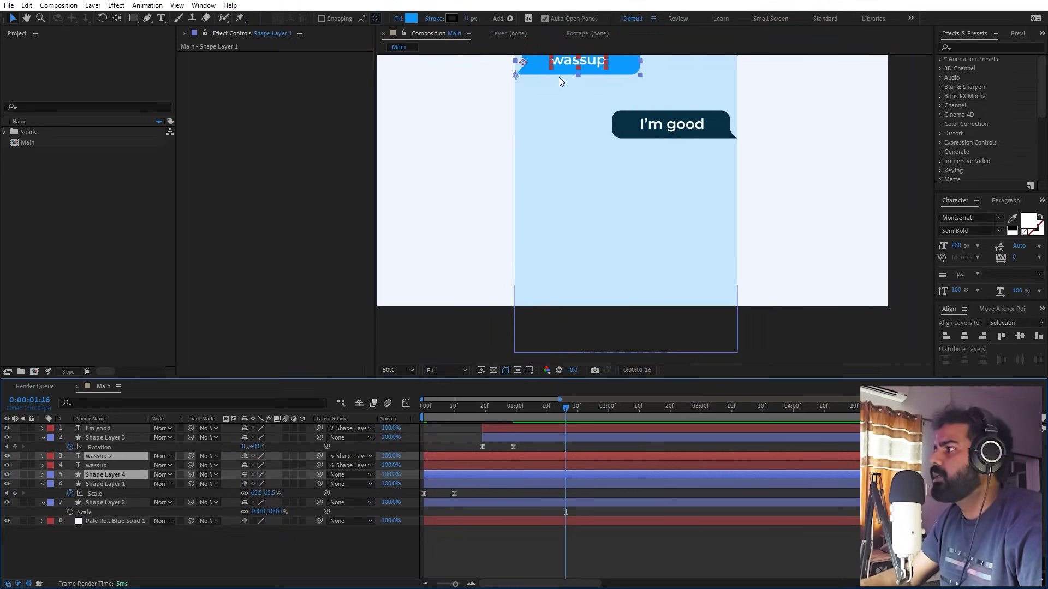
left_click_drag(109, 462, 101, 426)
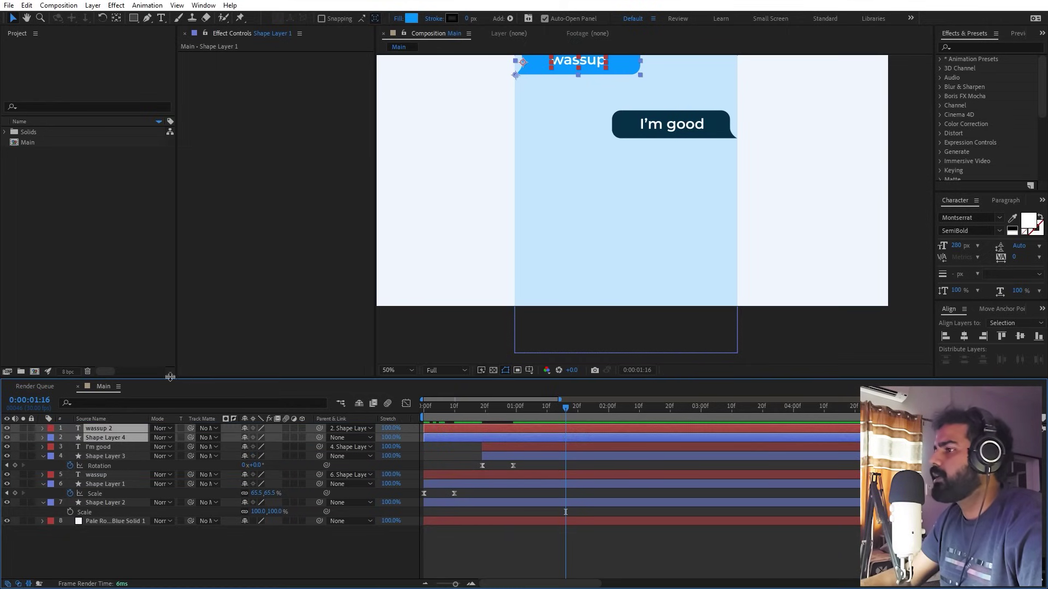
Step: Move the duplicated blue bubble straight down until it sits below the "I'm good" bubble
left_click(112, 438)
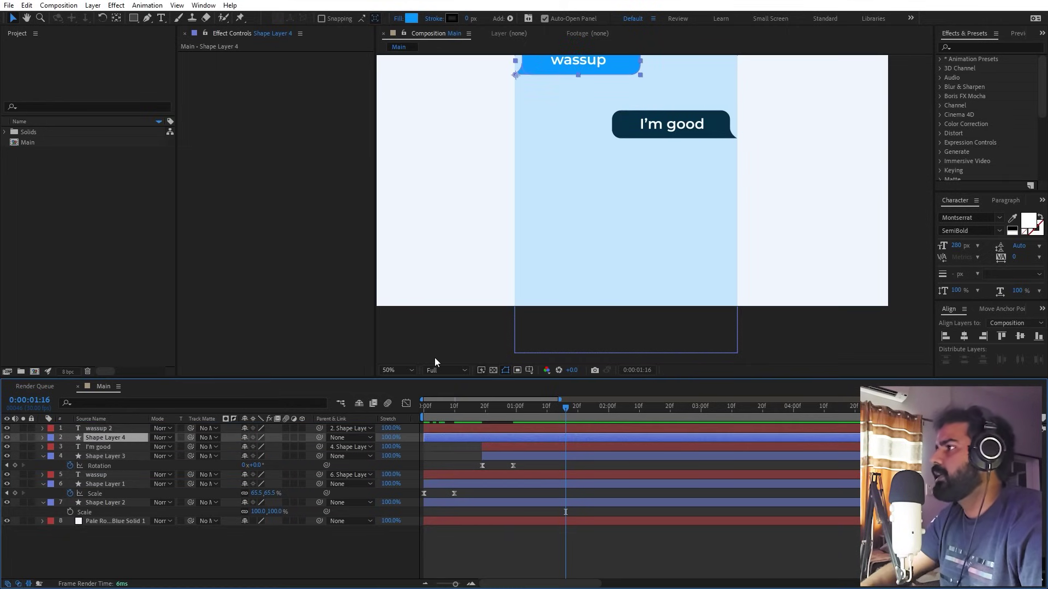
key("shift+Down")
key("shift+Down")
key("shift+Down")
key("shift+Down")
key("shift+Down")
key("shift+Down")
key("shift+Down")
key("shift+Down")
key("shift+Down")
key("shift+Down")
key("shift+Down")
key("shift+Down")
key("shift+Down")
key("shift+Down")
key("shift+Down")
key("shift+Down")
key("shift+Down")
key("shift+Down")
key("shift+Down")
key("shift+Down")
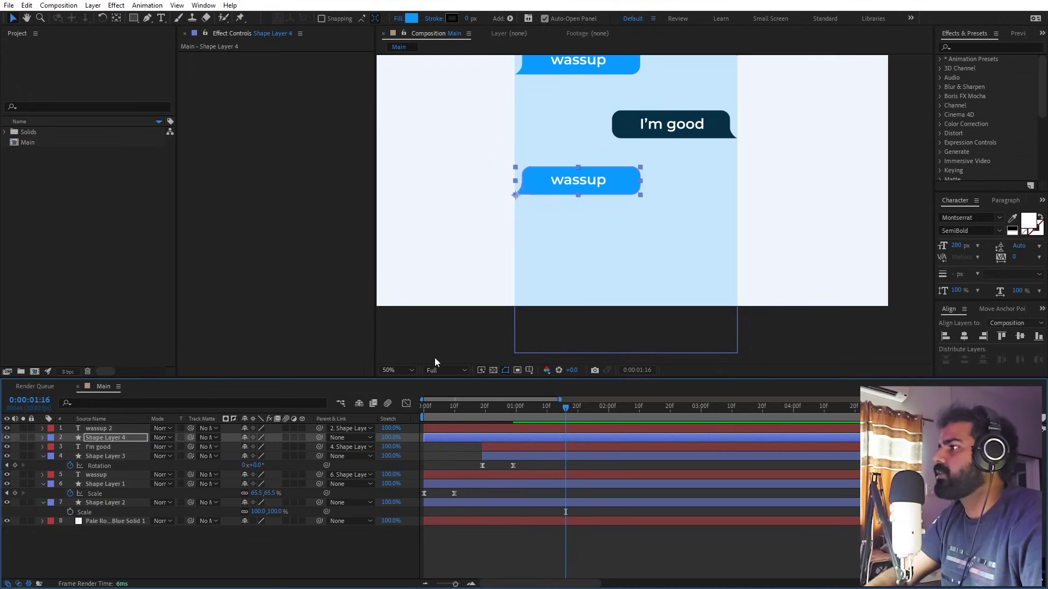
Step: Replace the duplicated bubble's text with "cool" and centre the word inside the bubble
double_click(96, 430)
type("cool")
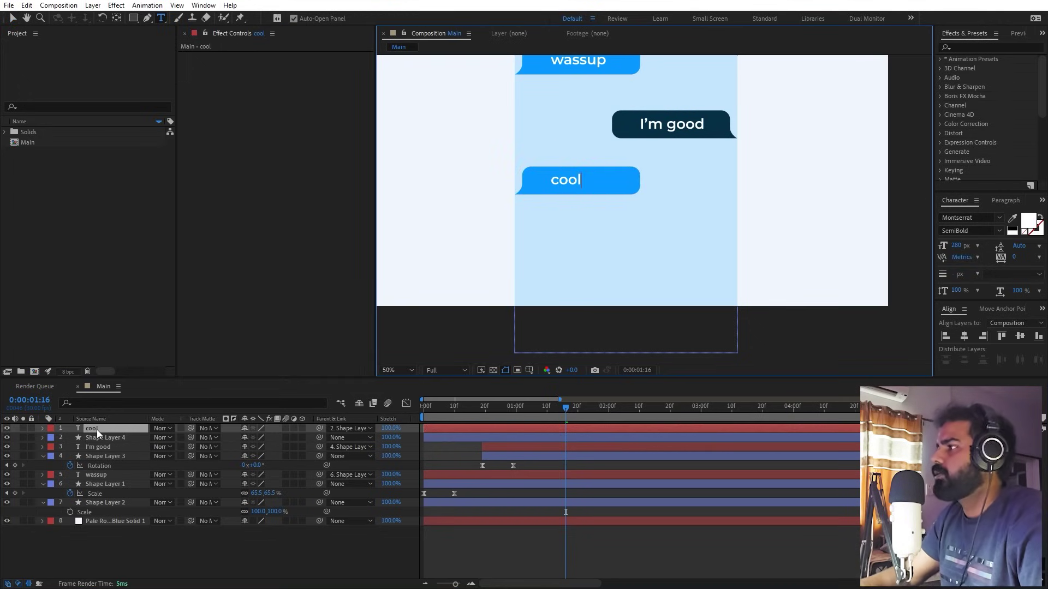
left_click(108, 429)
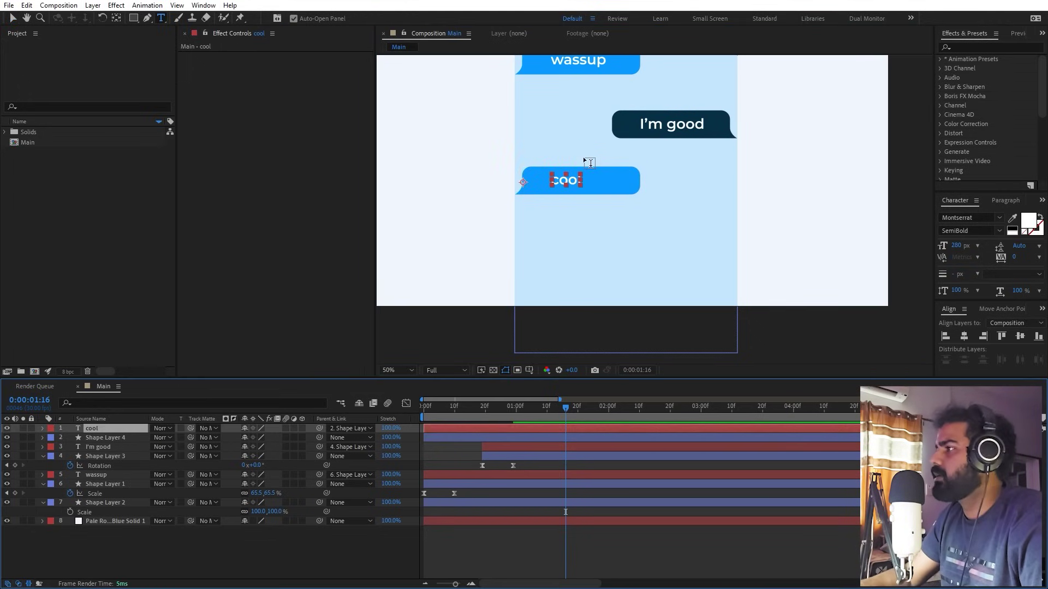
key("v")
left_click_drag(575, 184, 587, 184)
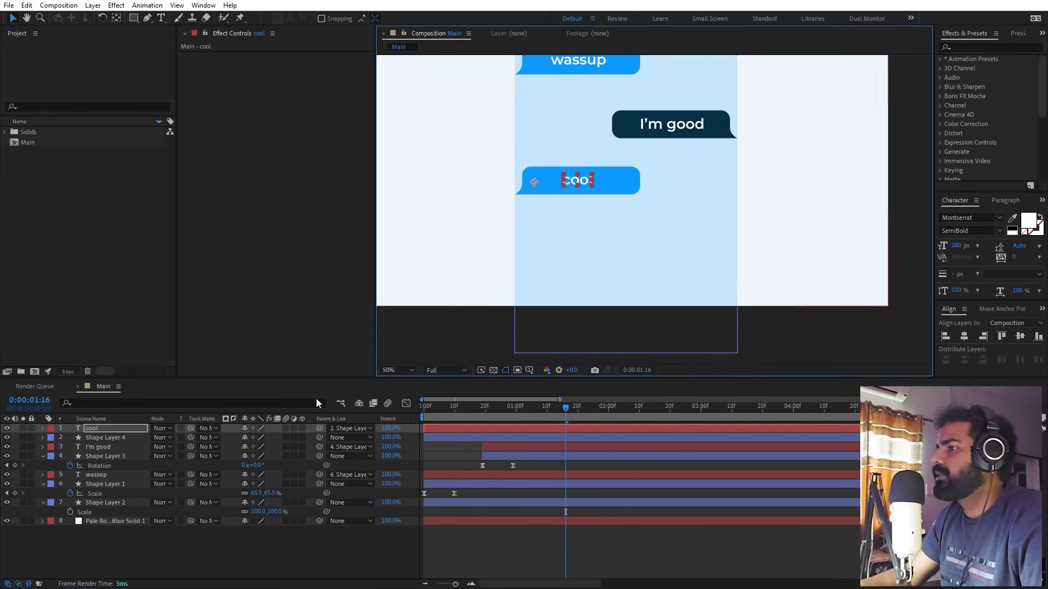
Step: Shift the "cool" text and its bubble layer to start at about frame 29, and preview the conversation
left_click(109, 438, "shift")
left_click_drag(455, 427, 548, 435)
key("Home")
key("space")
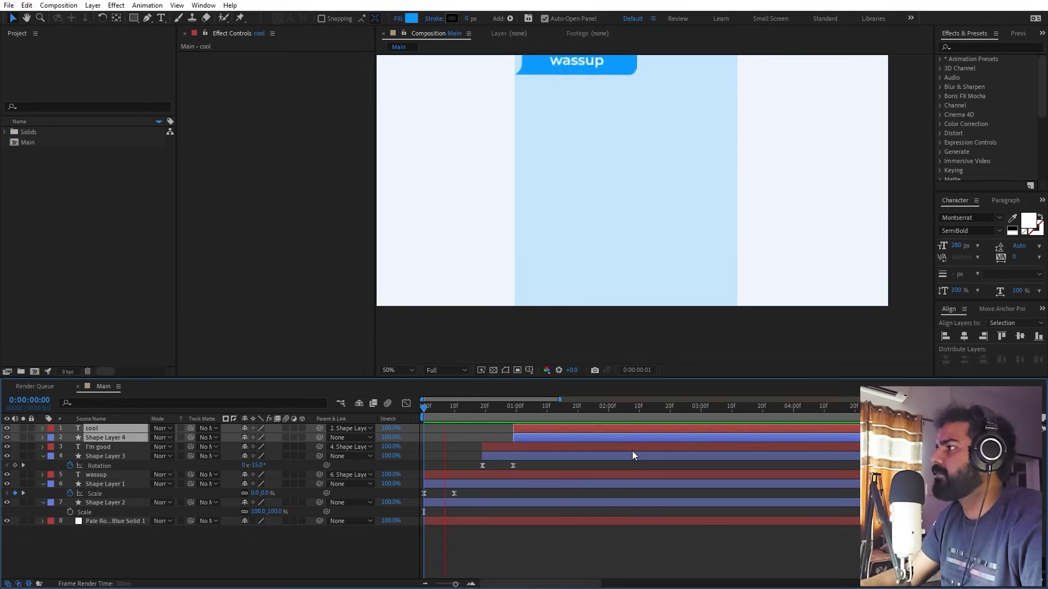
key("space")
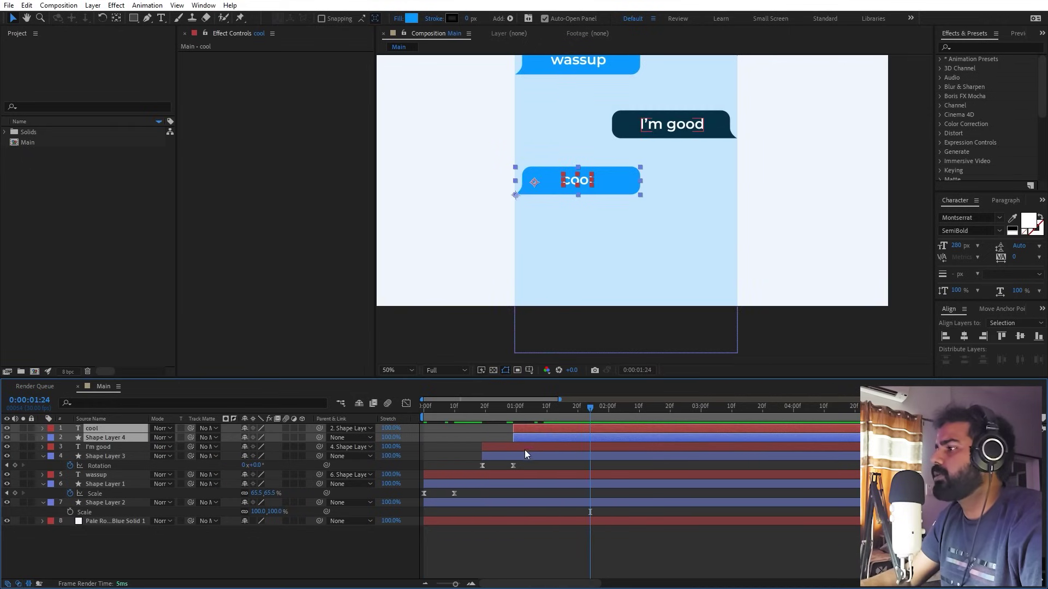
left_click(526, 448)
left_click(527, 455, "shift")
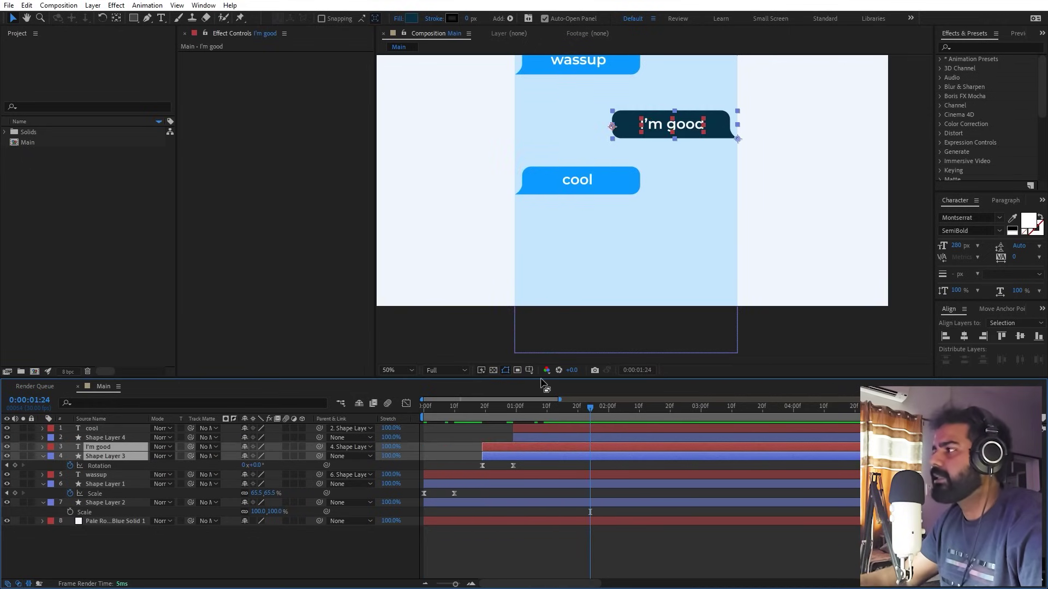
scroll(664, 255, "up", 2)
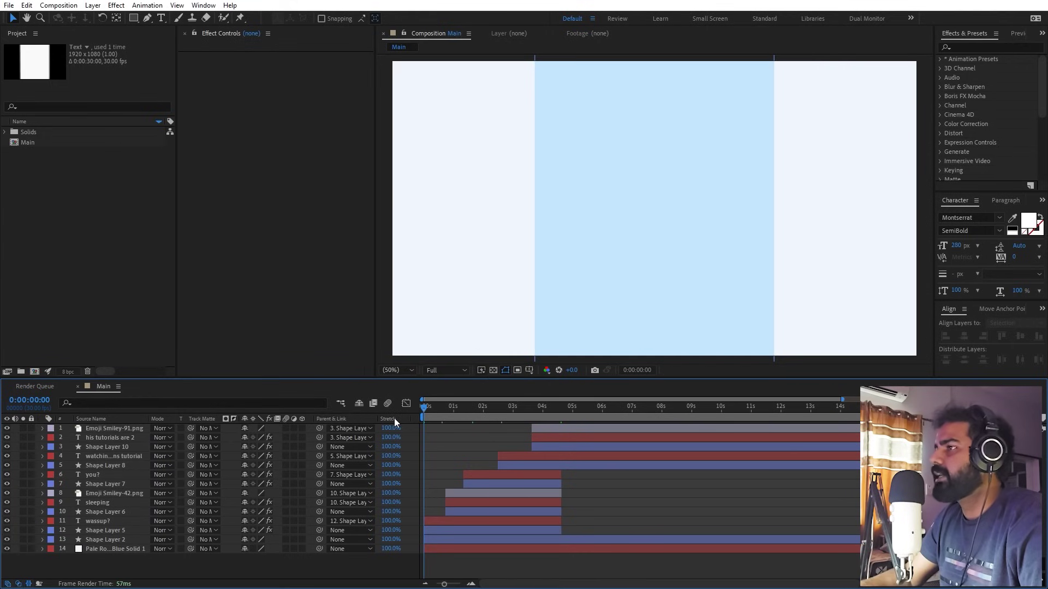
Step: Preview the extended five-message chat conversation
key("space")
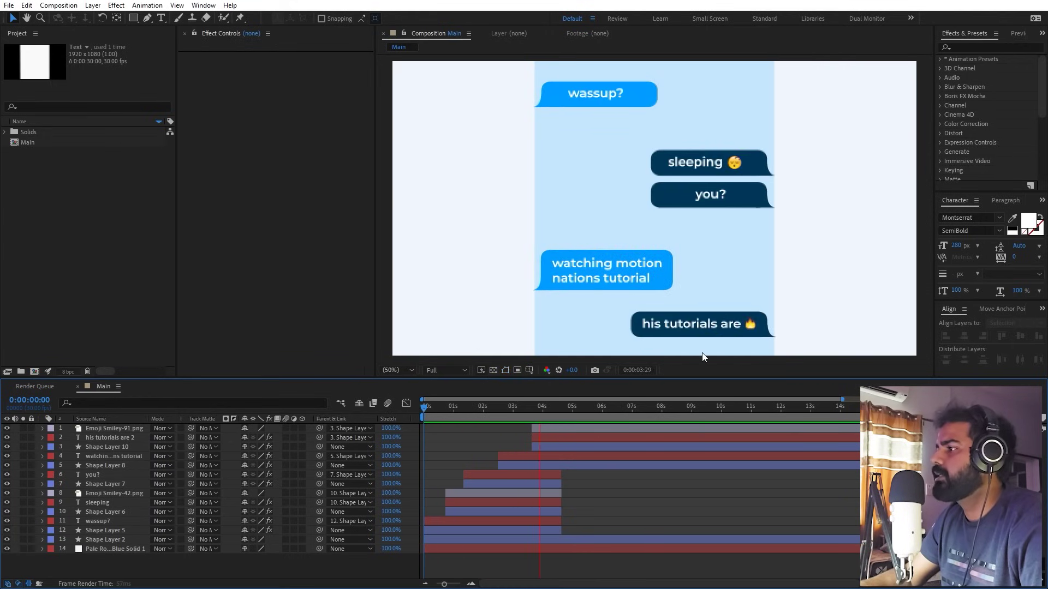
left_click_drag(564, 408, 535, 442)
key("space")
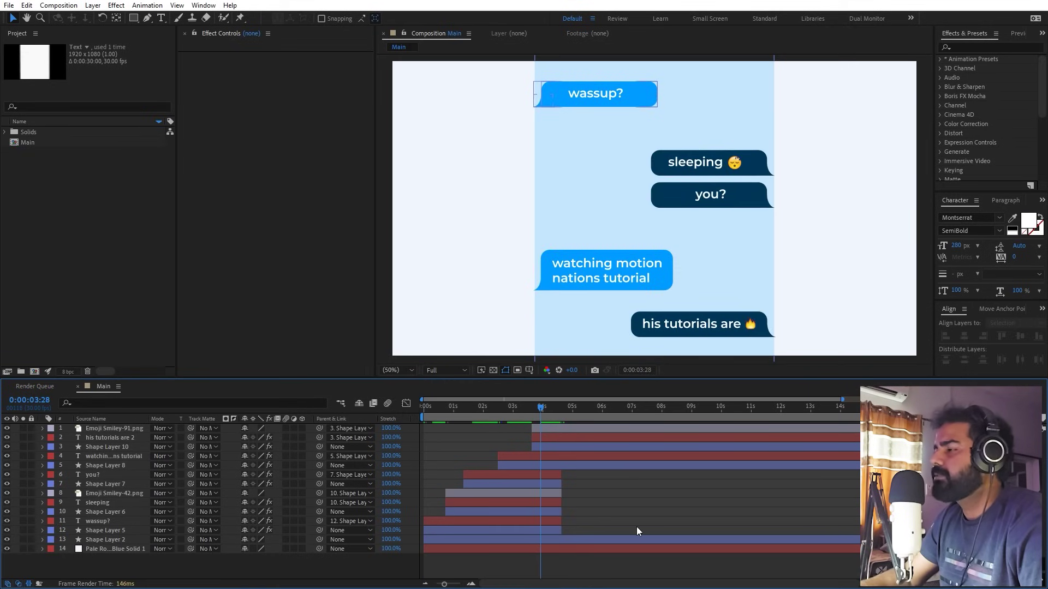
left_click(286, 505)
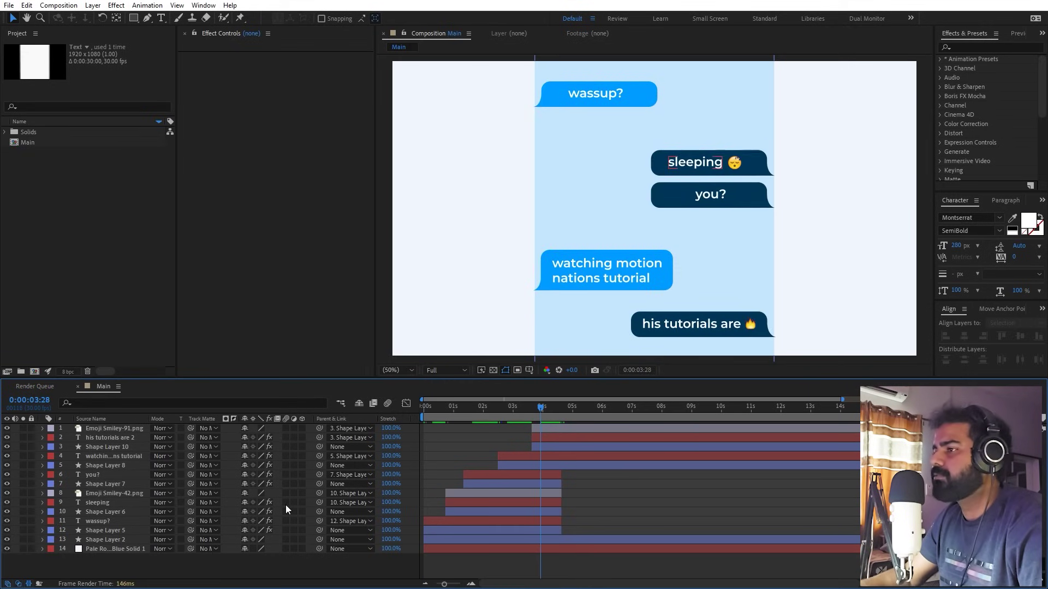
Step: Pre-compose all the bubble, text and emoji layers into a new composition named "Text"
left_click(127, 429)
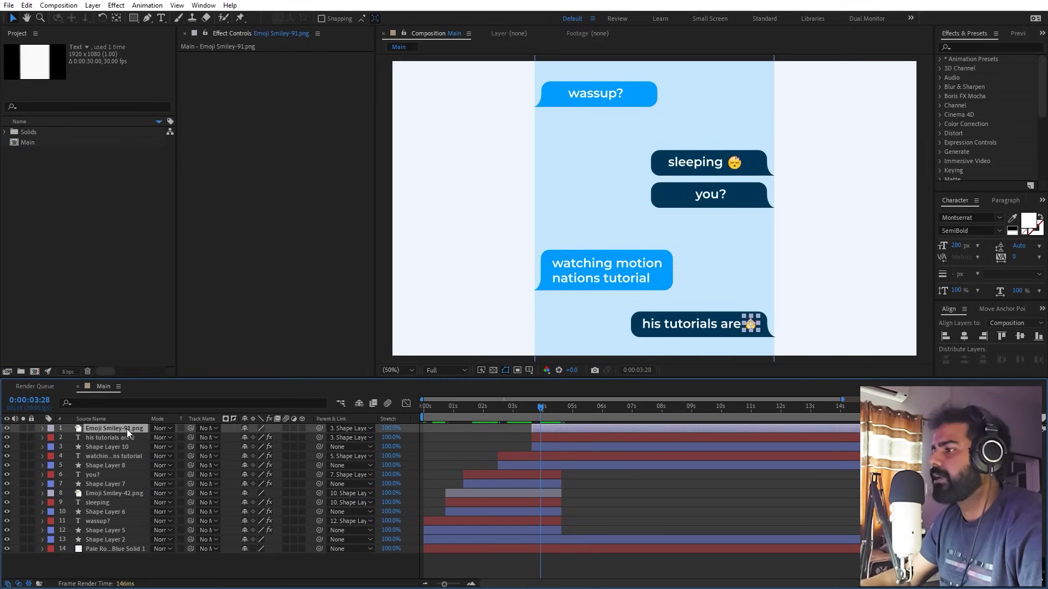
left_click(99, 532, "shift")
right_click(100, 531)
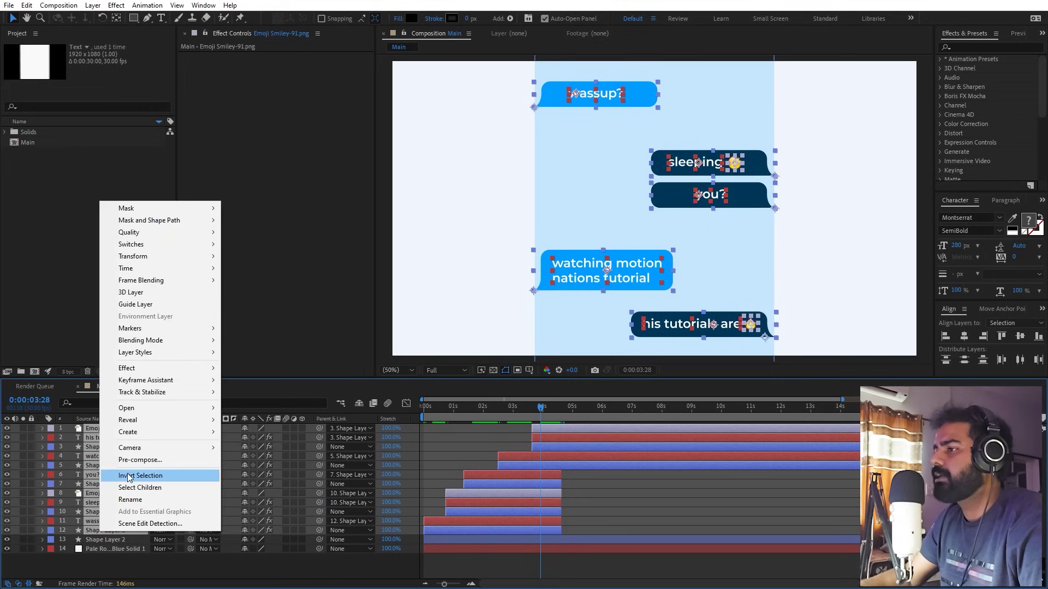
left_click(140, 460)
type("Tex")
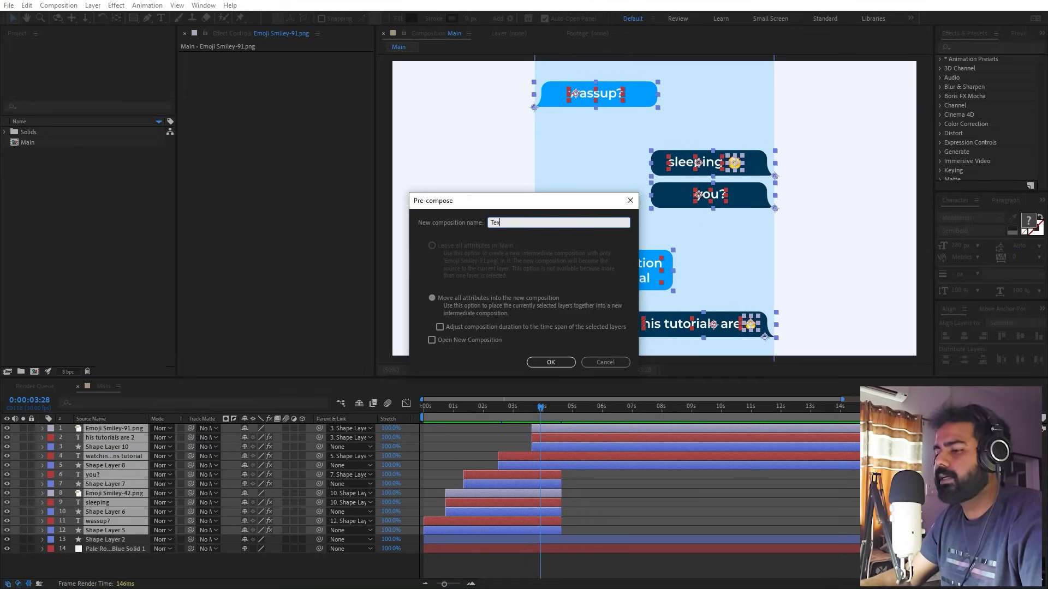
type("t")
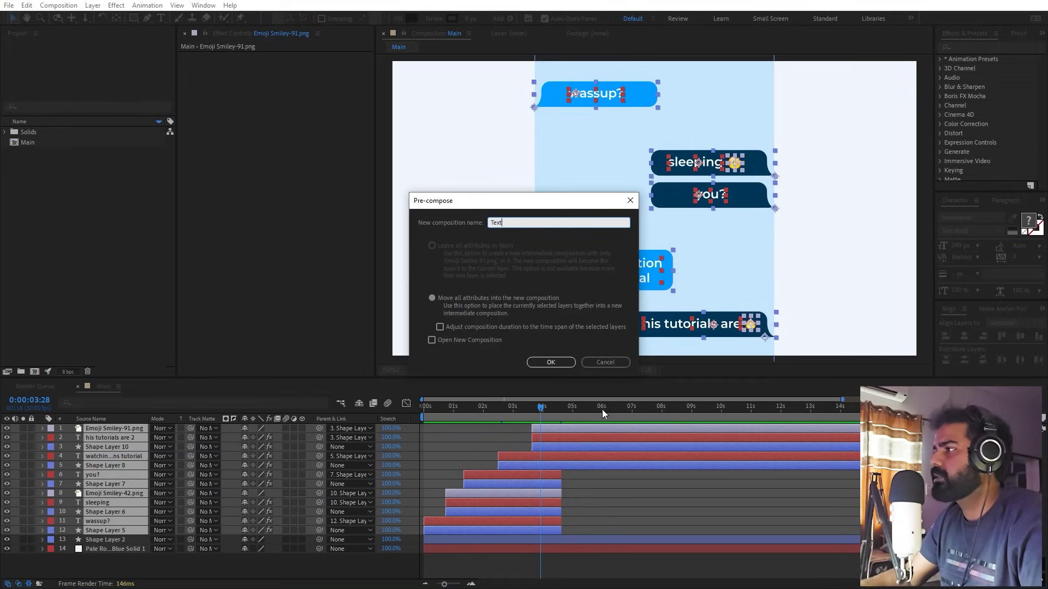
left_click(550, 363)
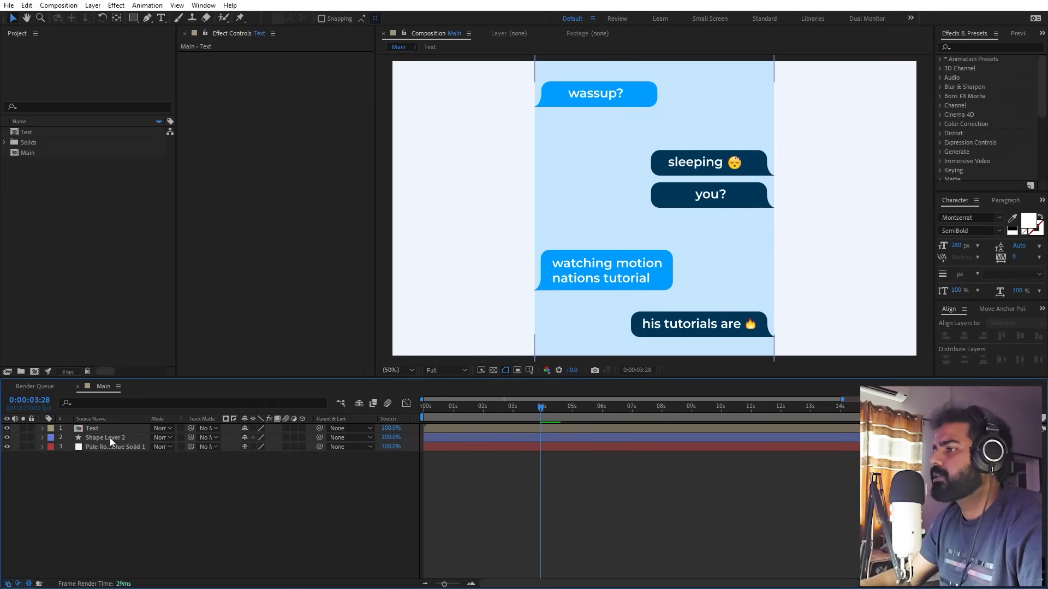
Step: Delete the light blue column's shape layer from the Main composition
left_click(109, 438)
key("Delete")
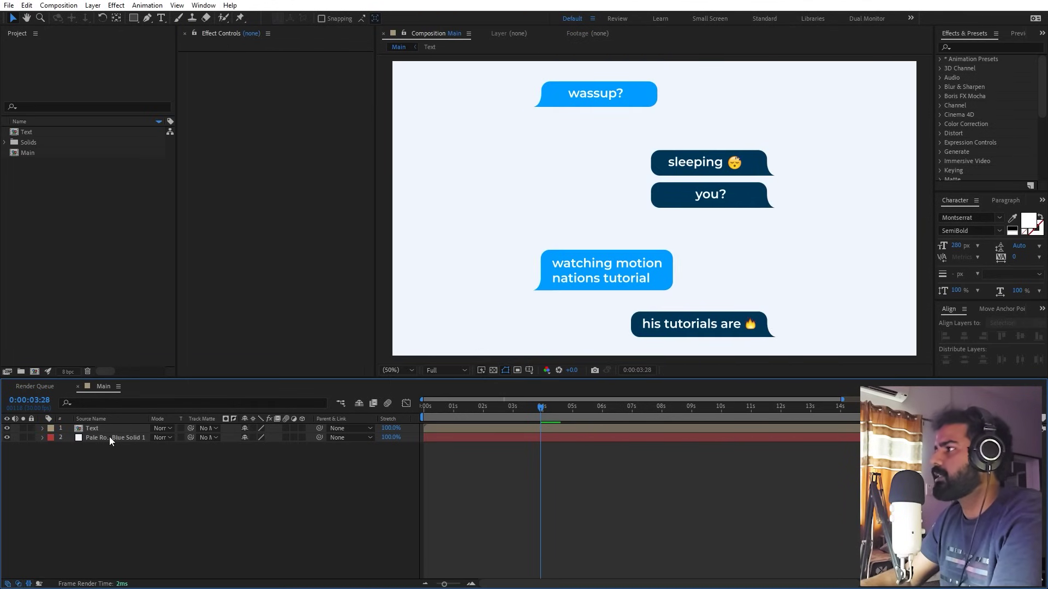
Step: Make every layer inside the Text composition 3D, and enable Collapse Transformations and 3D for the Text layer in Main
double_click(103, 427)
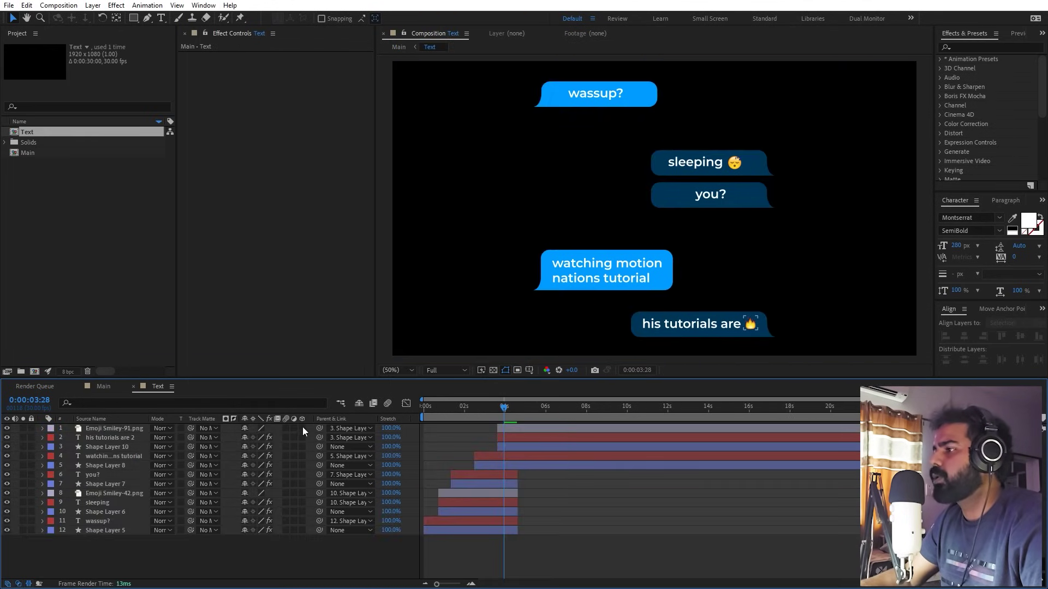
left_click_drag(303, 426, 299, 451)
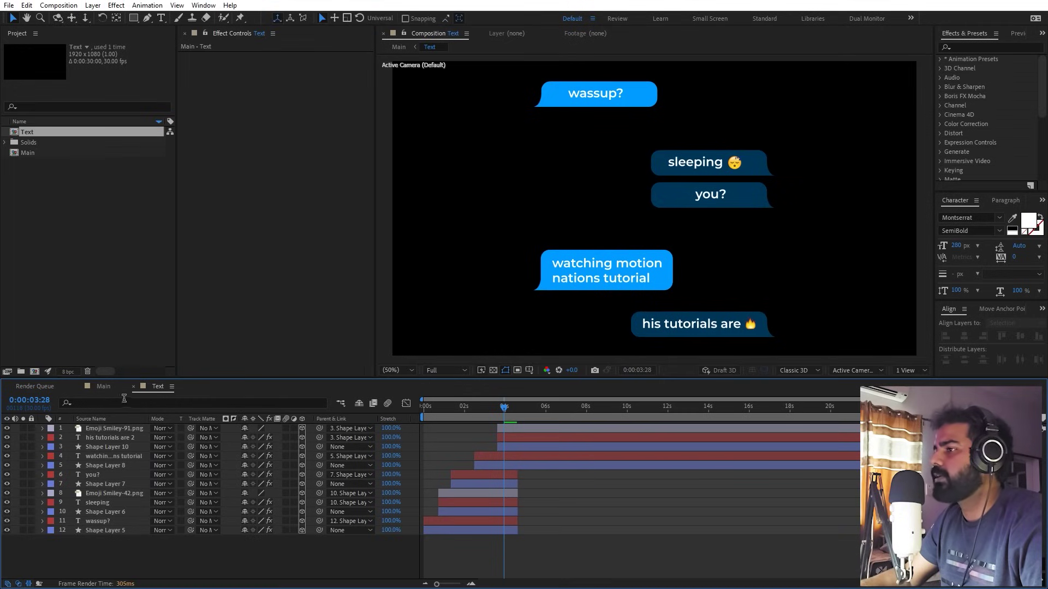
left_click(104, 387)
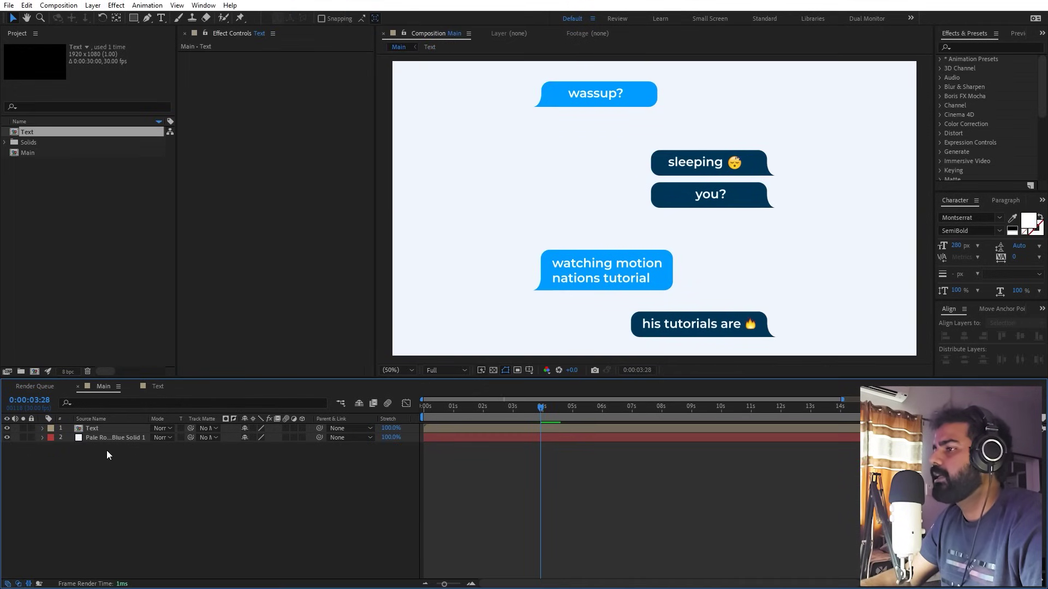
left_click(91, 427)
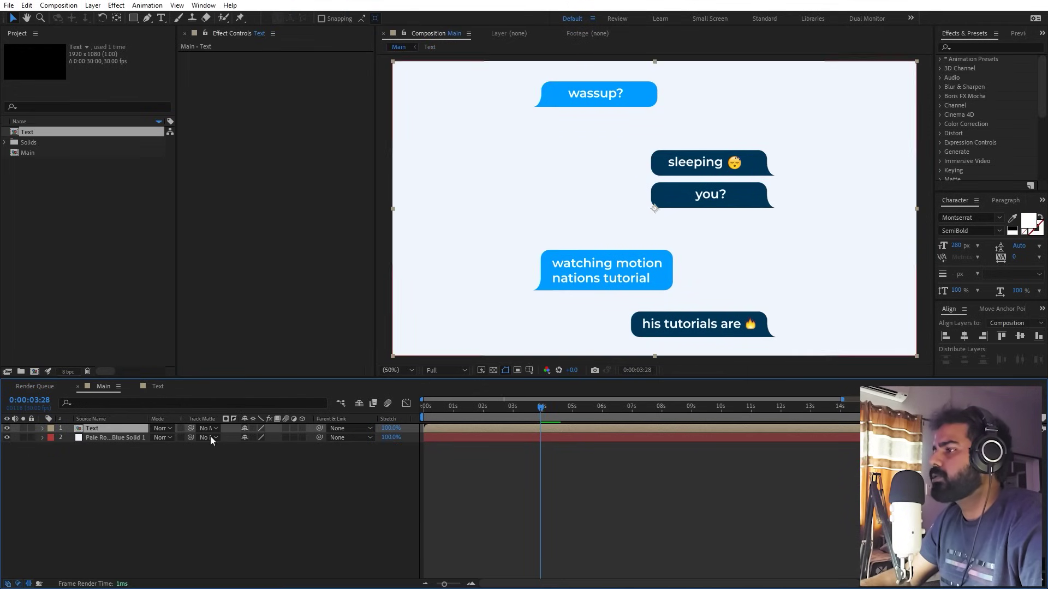
left_click(253, 428)
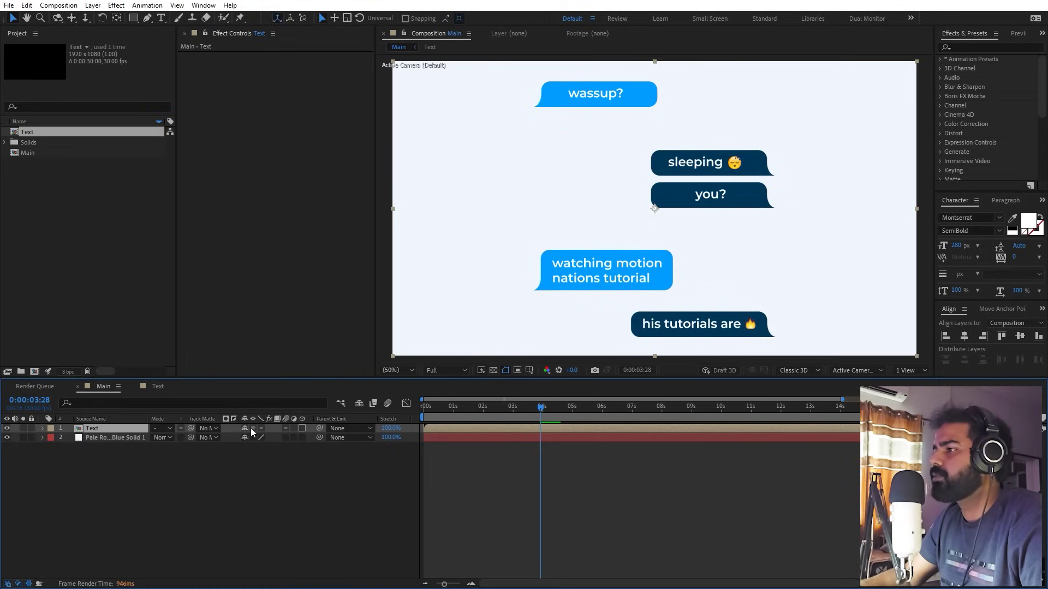
Step: Hide and restore the timeline's transfer controls and layer switches columns
left_click(18, 584)
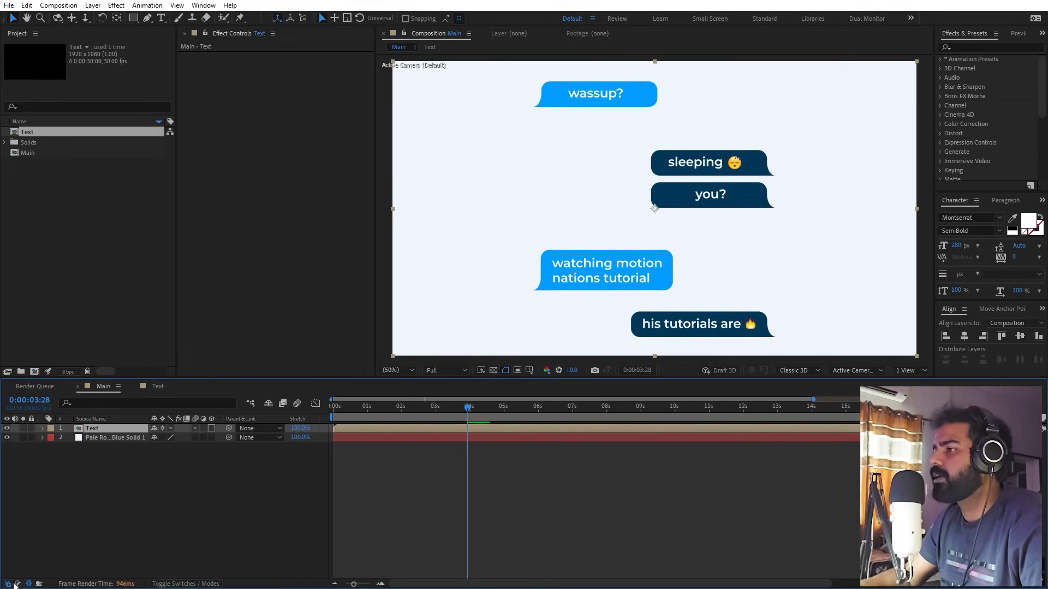
left_click(7, 584)
left_click(7, 584)
left_click(18, 584)
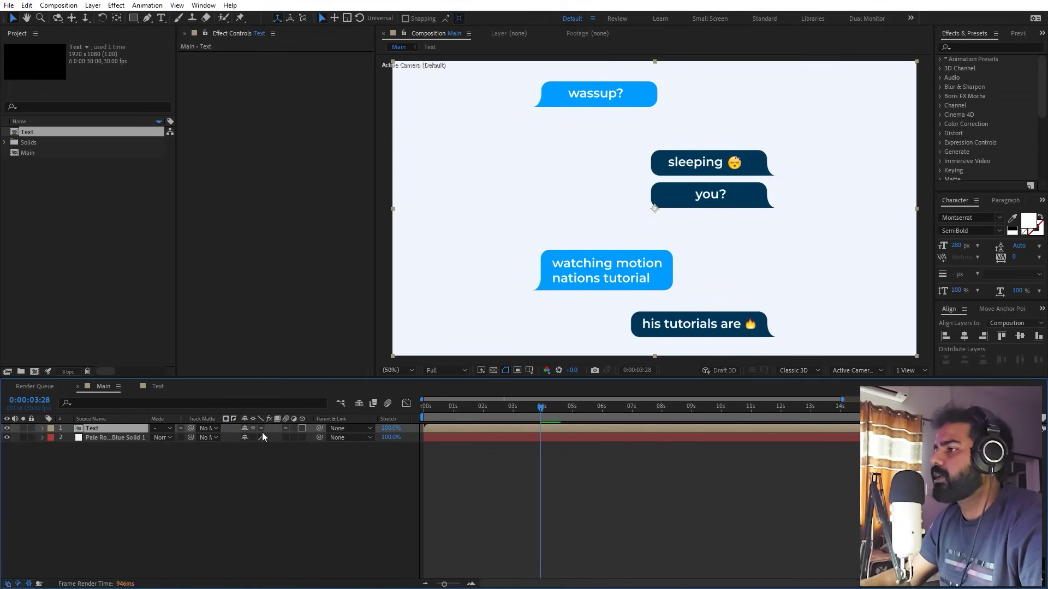
Step: Create a two-node camera with the 24mm preset in the Main composition
left_click(314, 485)
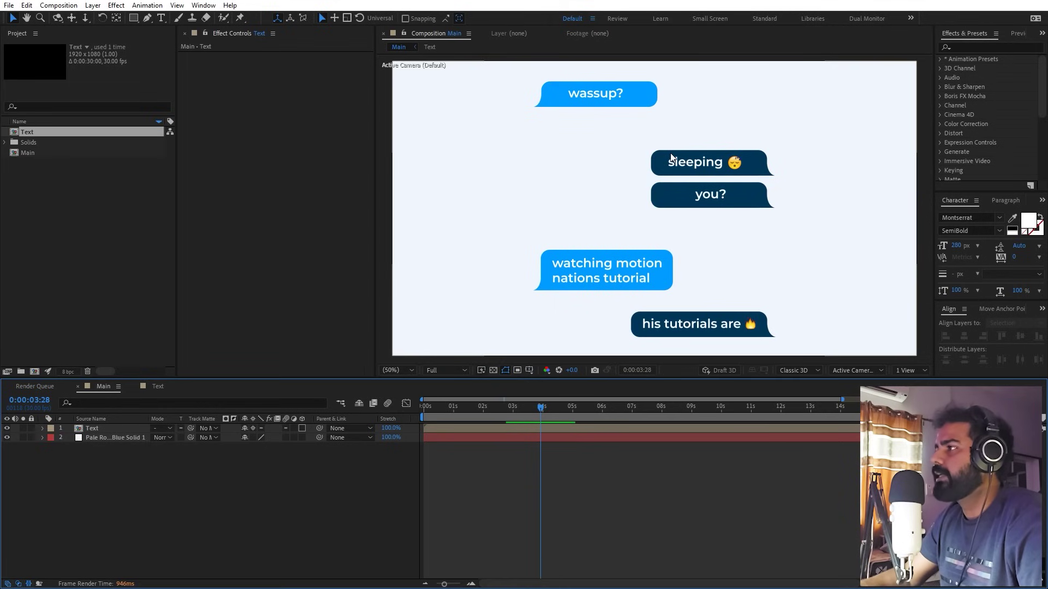
right_click(189, 543)
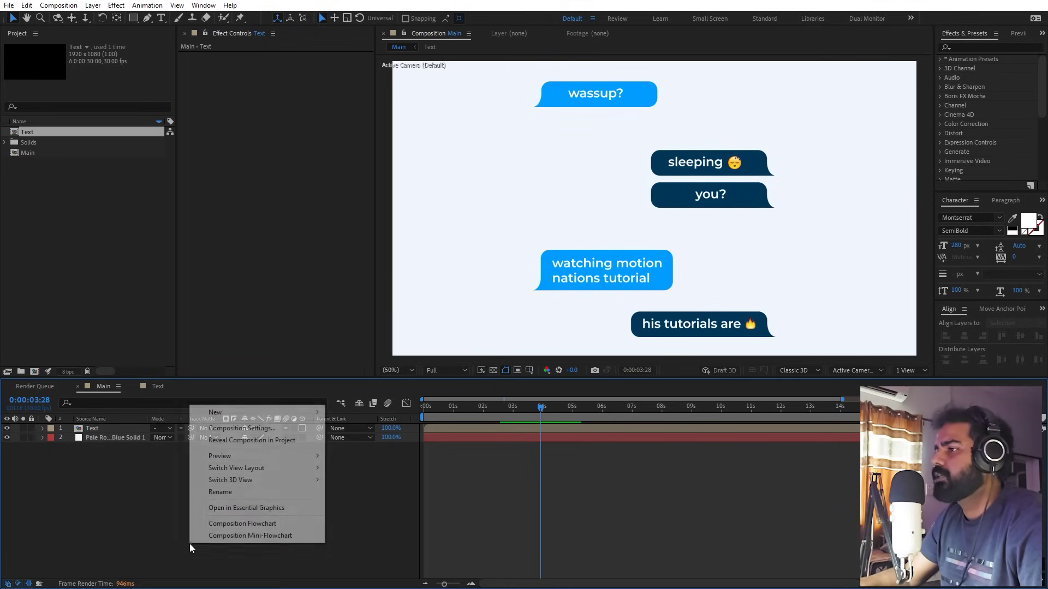
mouse_move(286, 415)
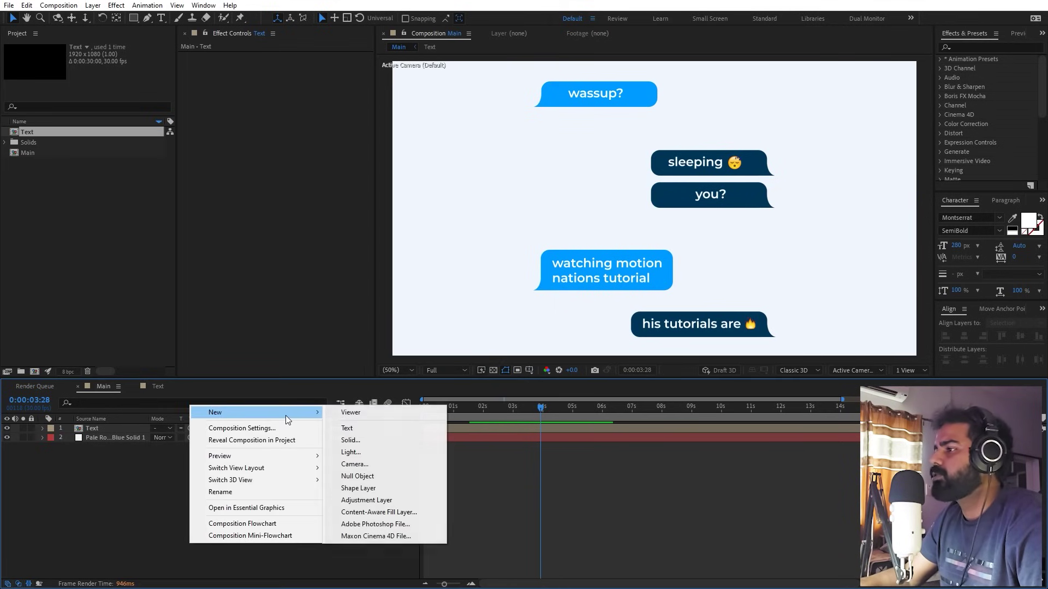
left_click(355, 464)
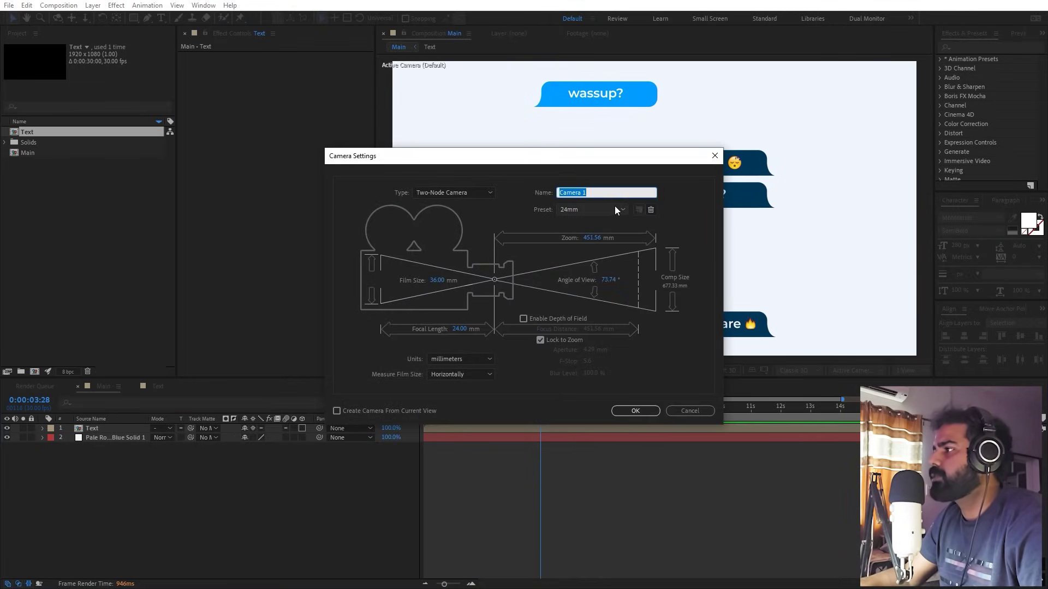
left_click(575, 211)
left_click(578, 260)
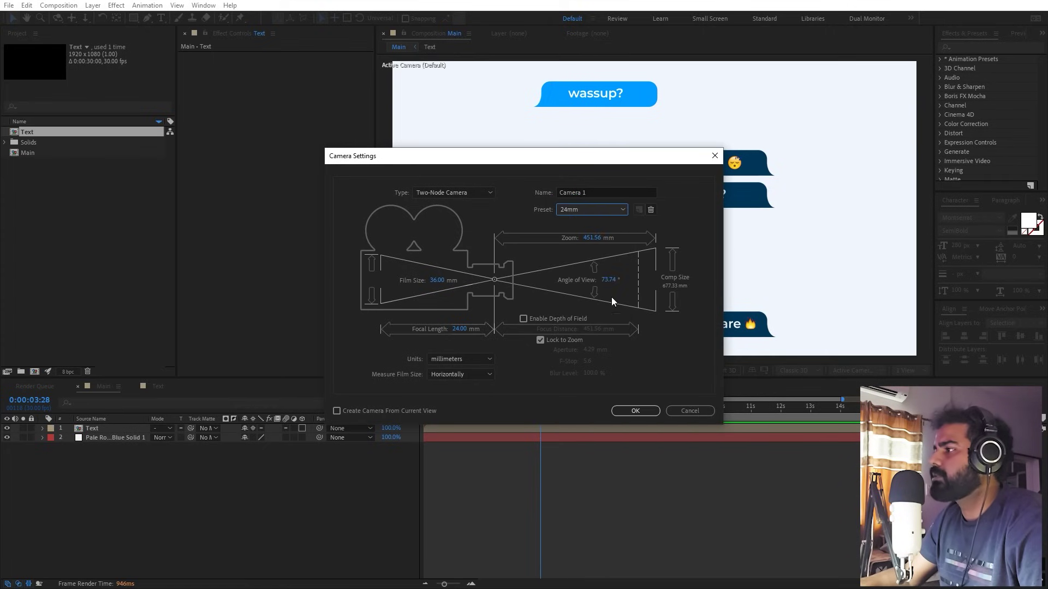
left_click(633, 412)
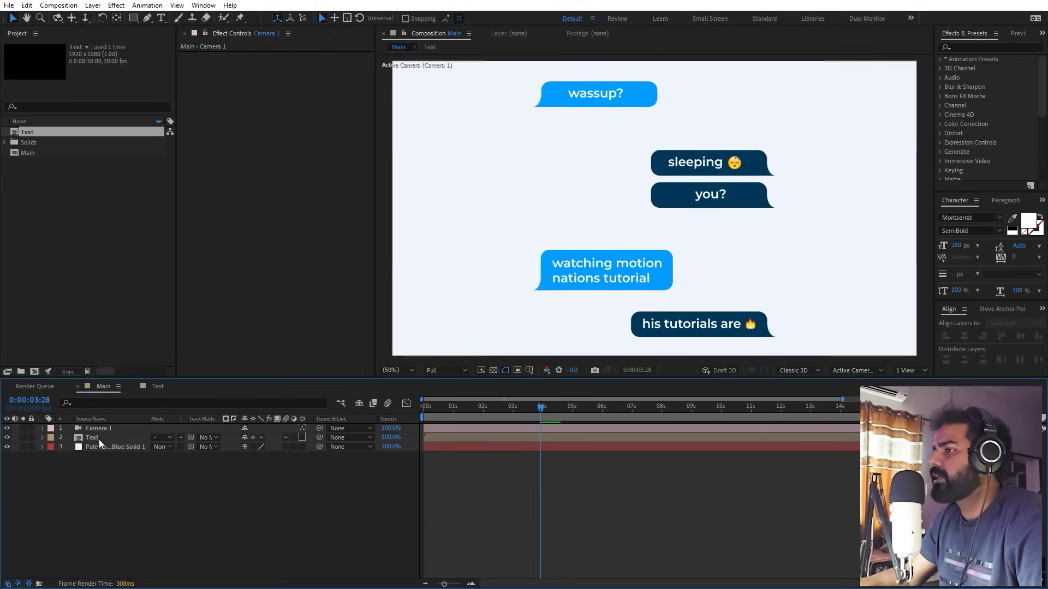
Step: Enable keyframing for Camera 1's Point of Interest and Position, and move both keyframes to 0:00:00:14
left_click(86, 259)
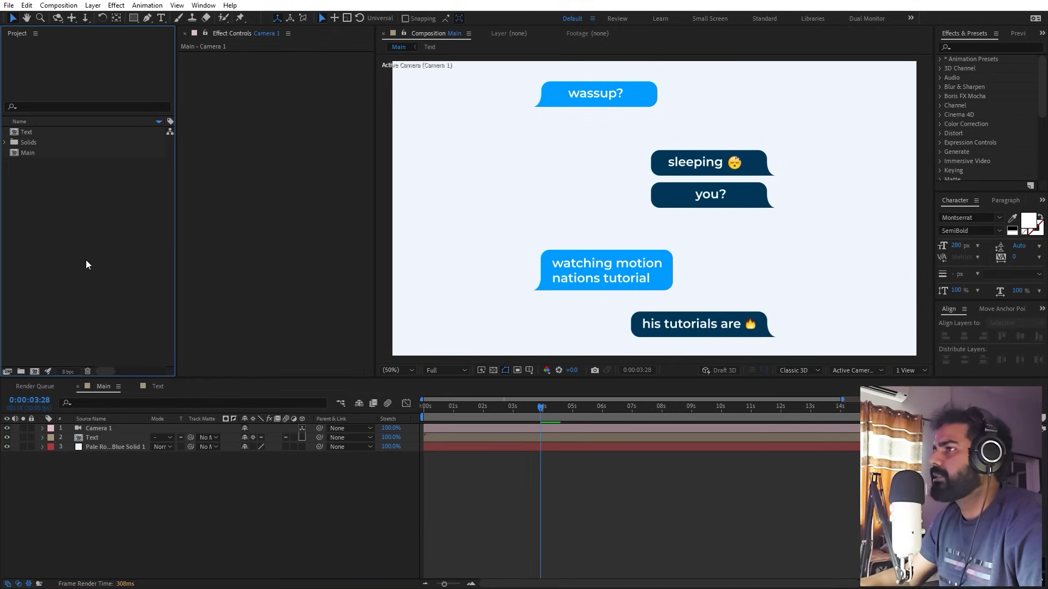
left_click(107, 429)
key("p")
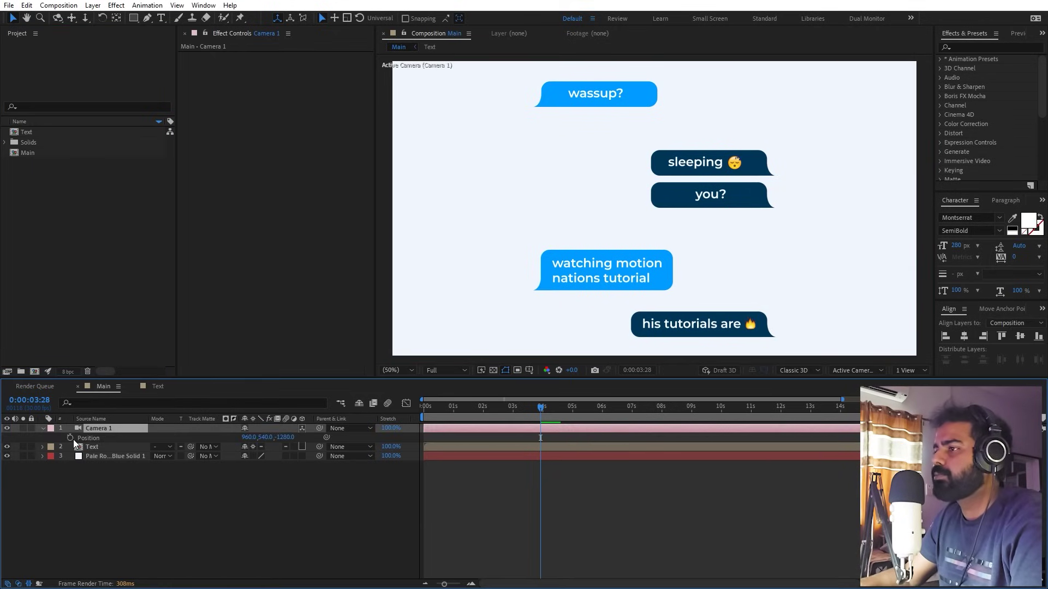
left_click(43, 429)
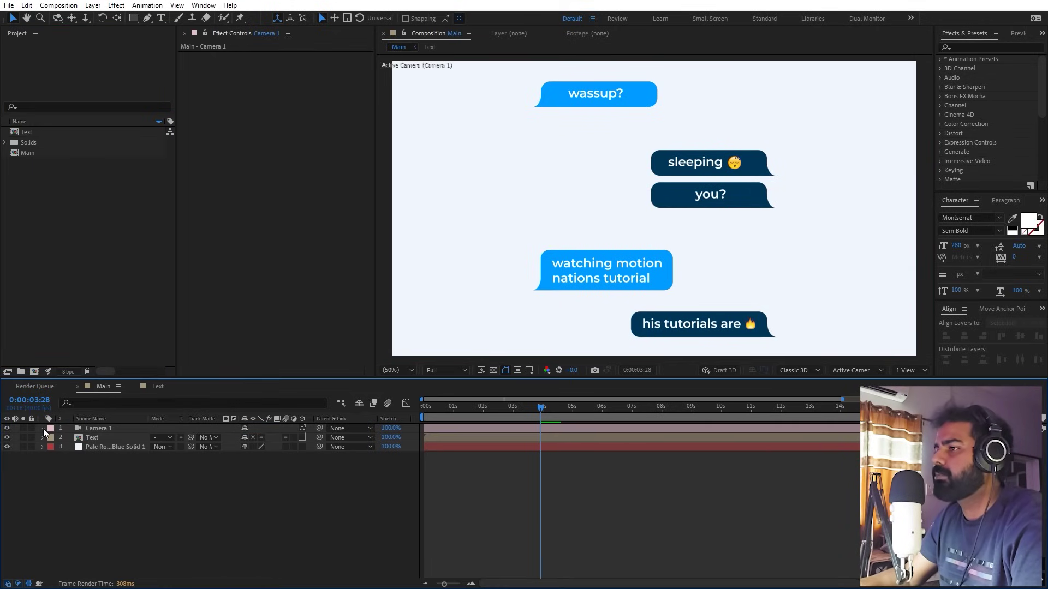
left_click(43, 427)
left_click(69, 447)
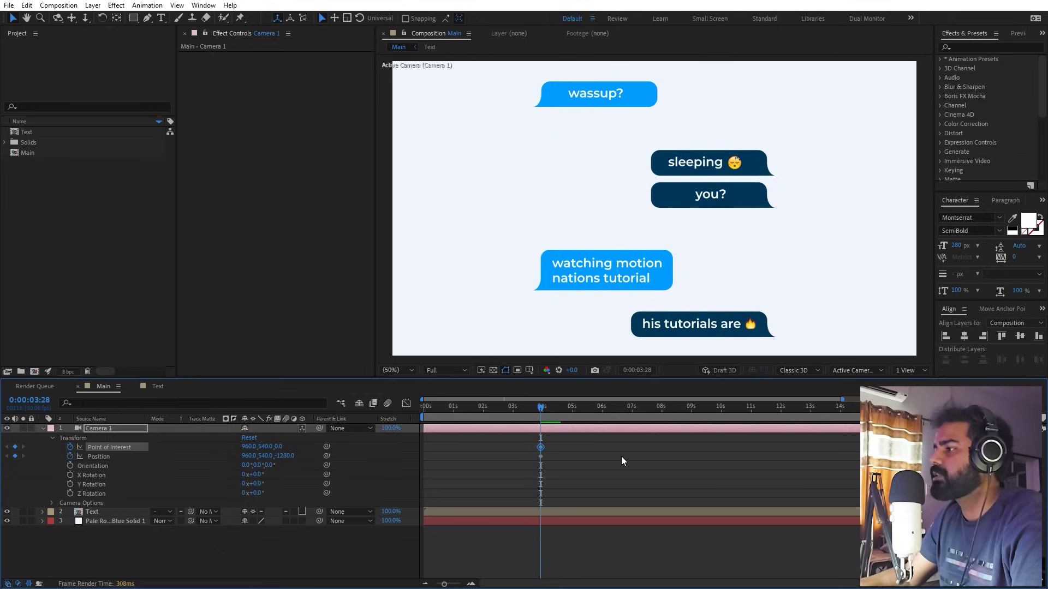
left_click(615, 456)
mouse_move(437, 410)
left_mouse_down()
mouse_move(404, 420)
mouse_move(437, 423)
left_mouse_up()
left_click_drag(562, 443, 443, 457)
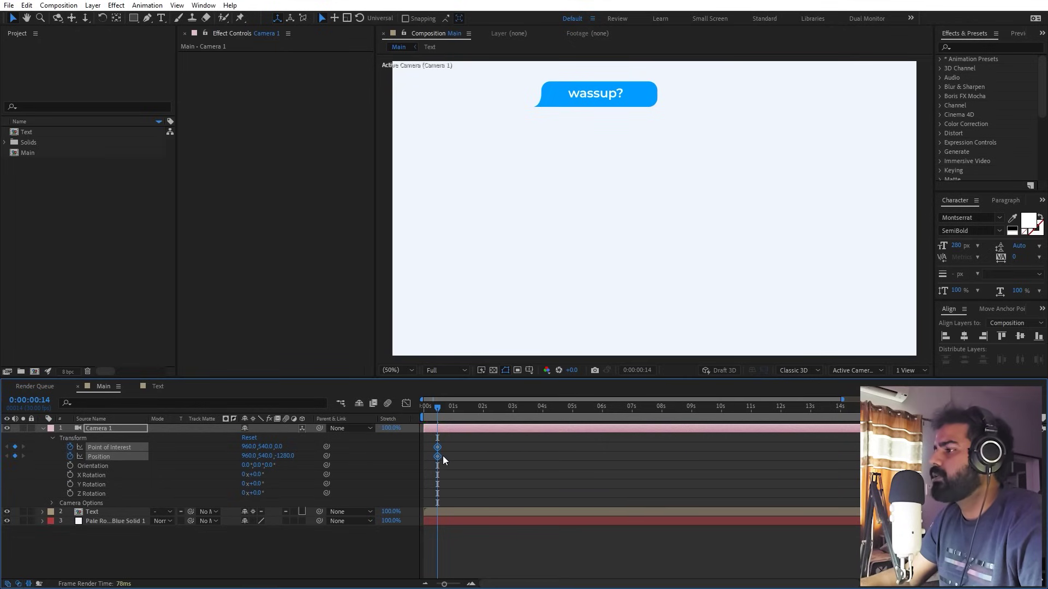
left_click(484, 540)
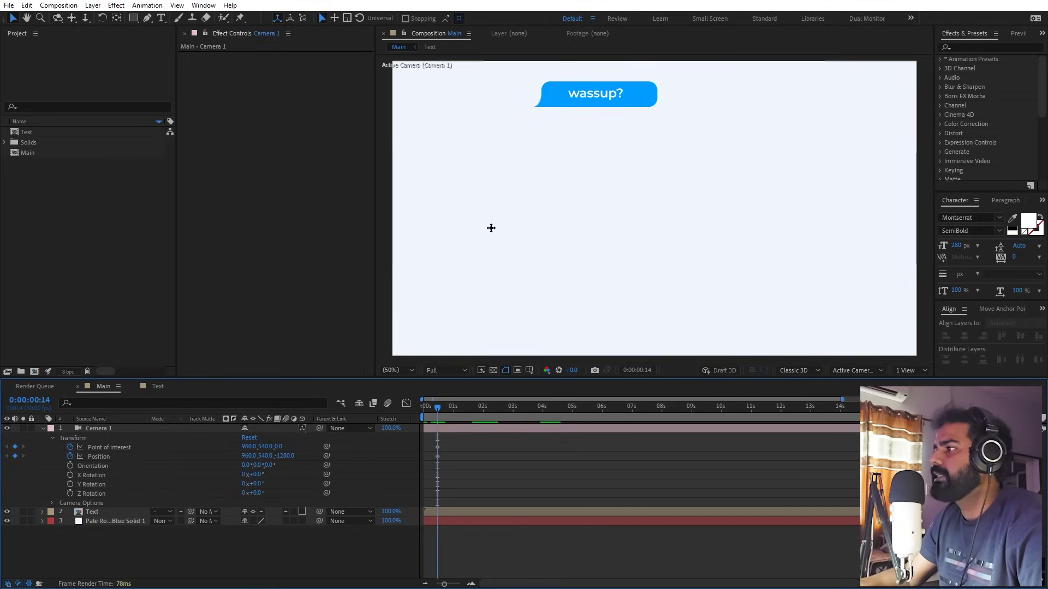
Step: Try to orbit, pan and dolly the camera toward the "wassup?" bubble, and undo the camera moves
key("c")
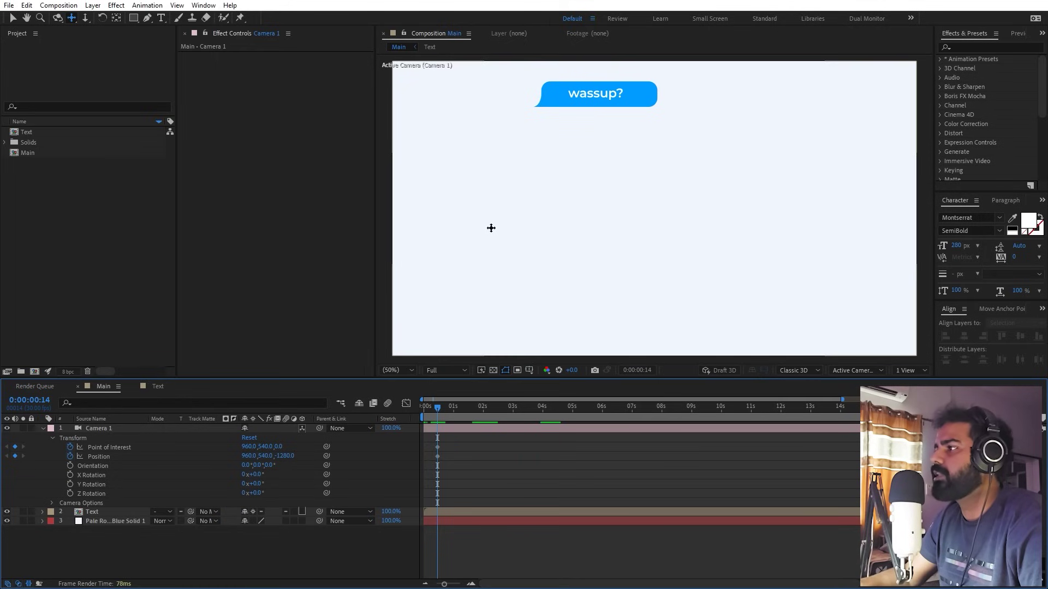
key("c")
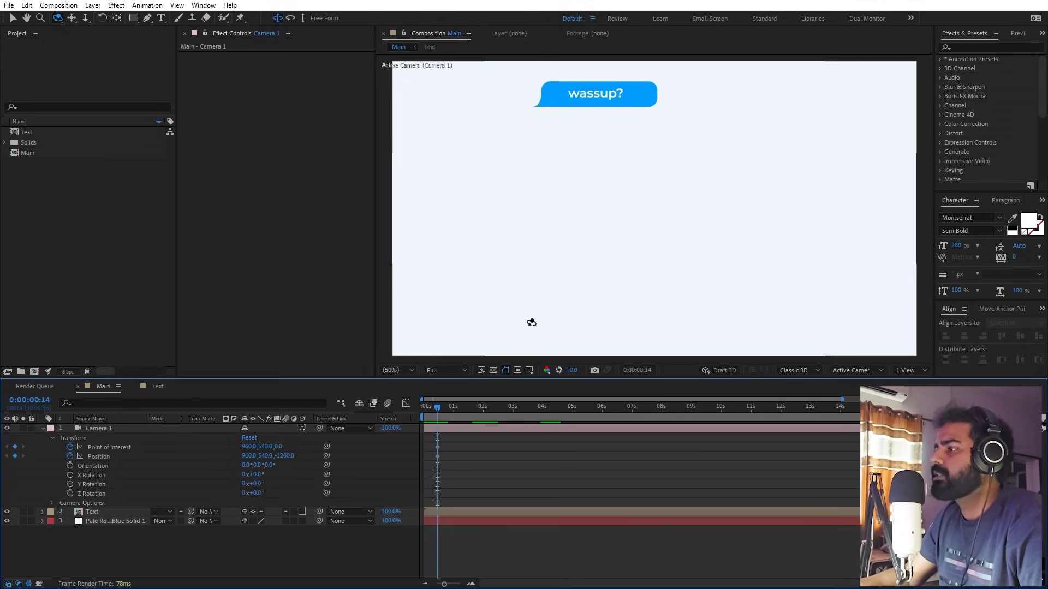
left_click(479, 511)
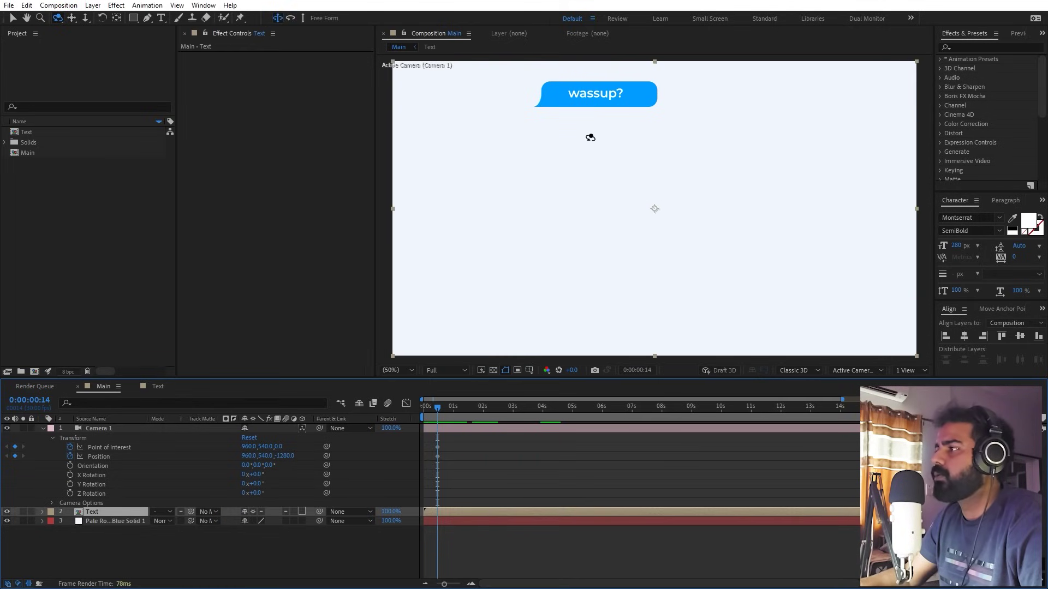
left_click_drag(599, 92, 600, 146)
key("c")
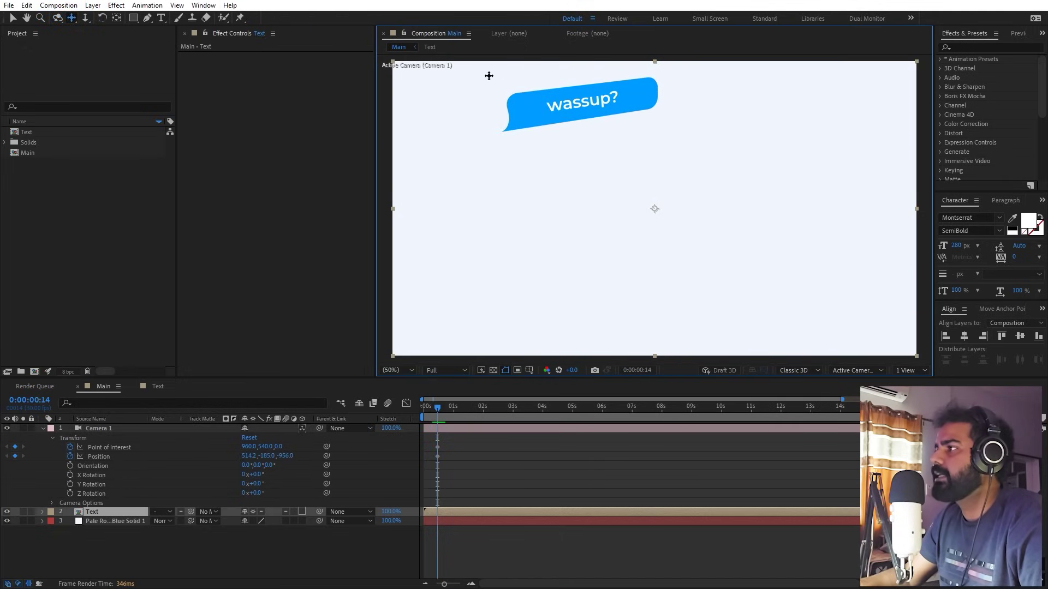
left_click_drag(569, 109, 693, 111)
key("c")
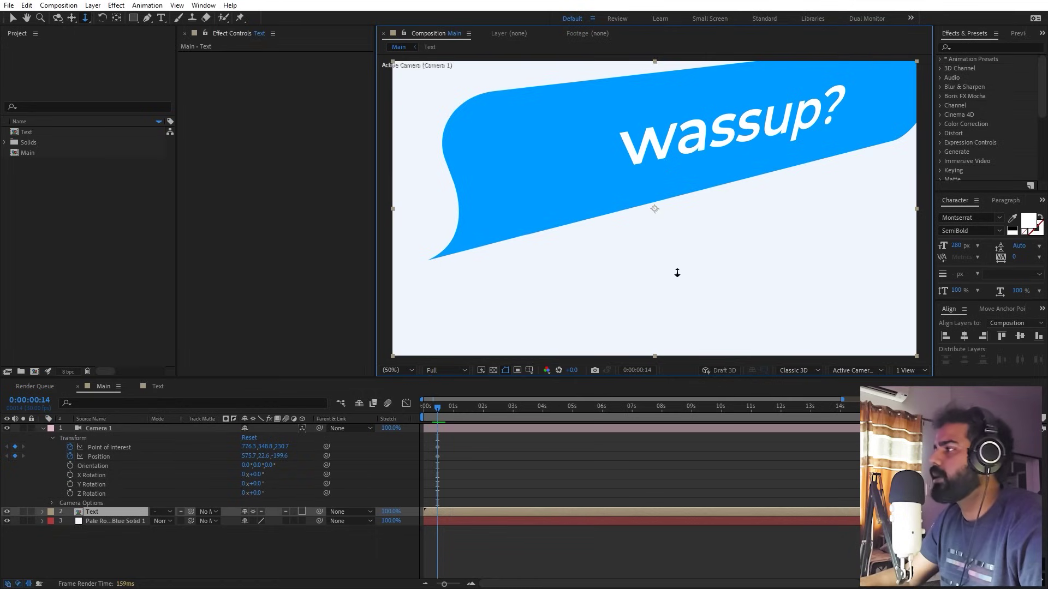
key("ctrl+z")
key("ctrl+z")
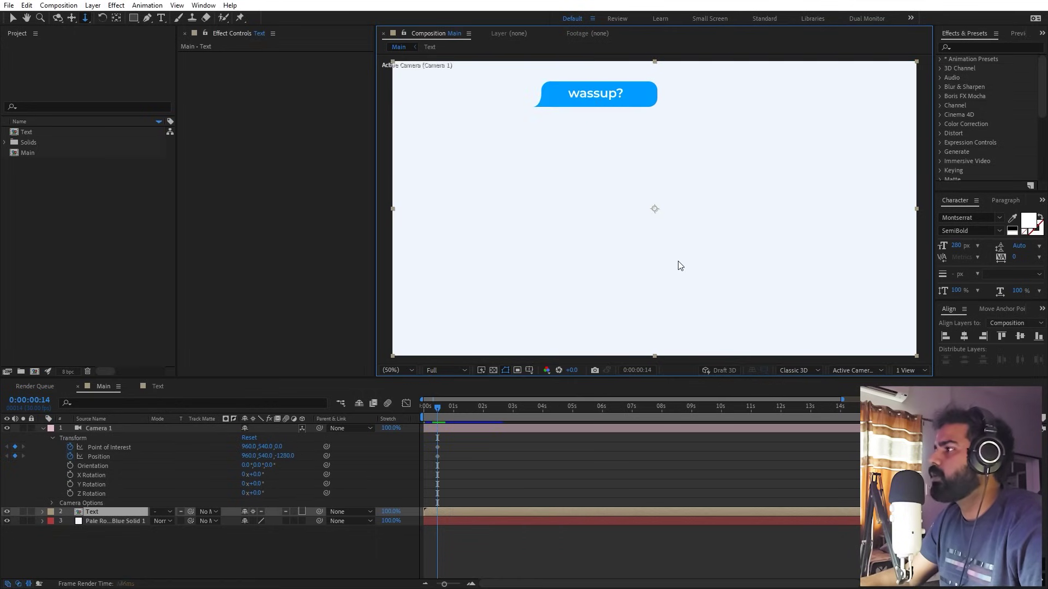
Step: Orbit, pan and dolly the camera so the "wassup?" bubble sits tilted in the frame's centre, and move its keyframes to 0:00:00:00
left_click(533, 475)
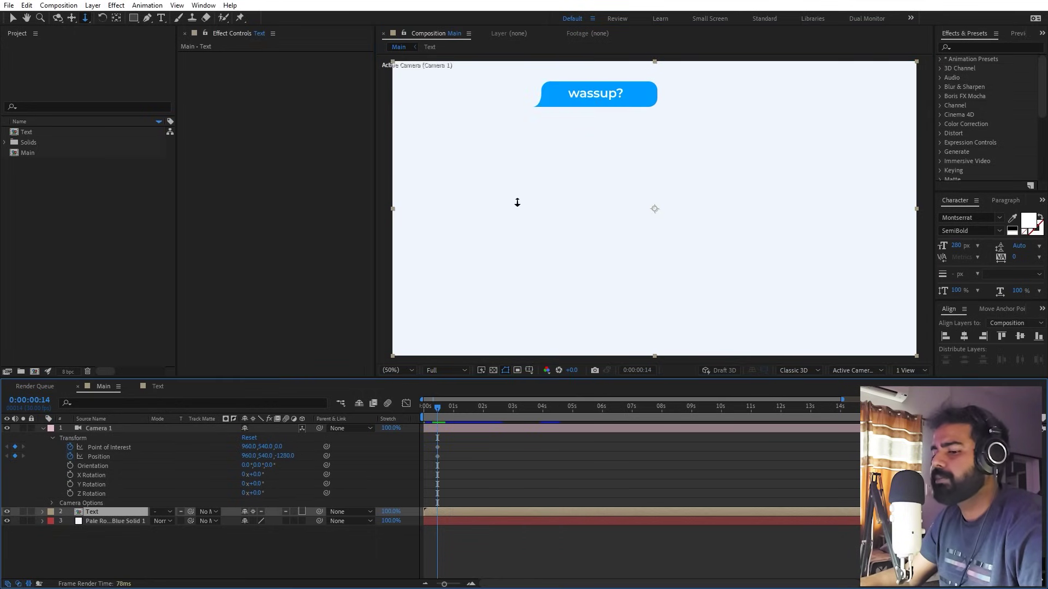
key("c")
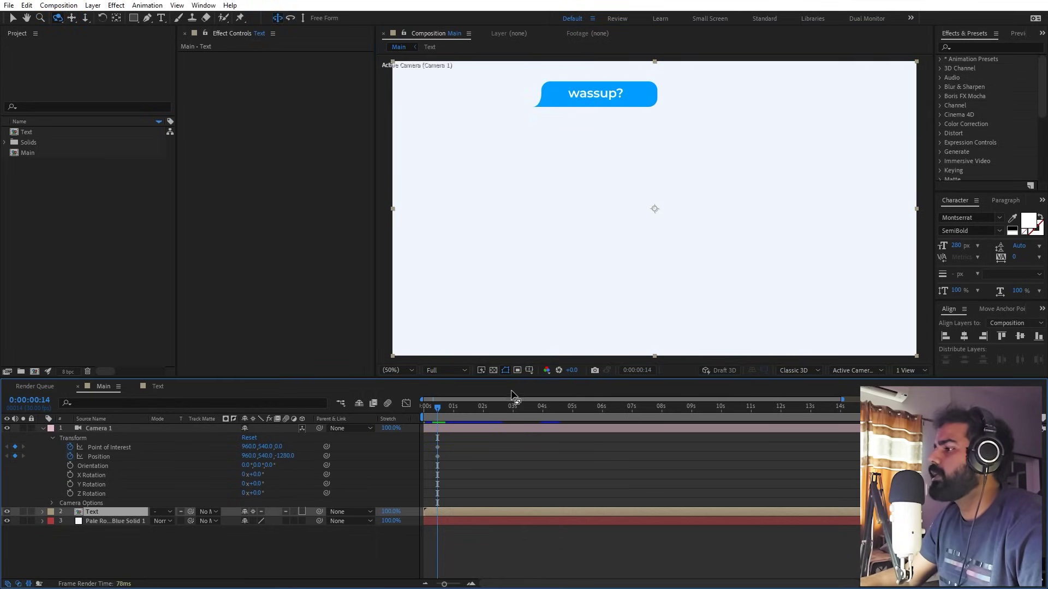
left_click_drag(589, 94, 608, 122)
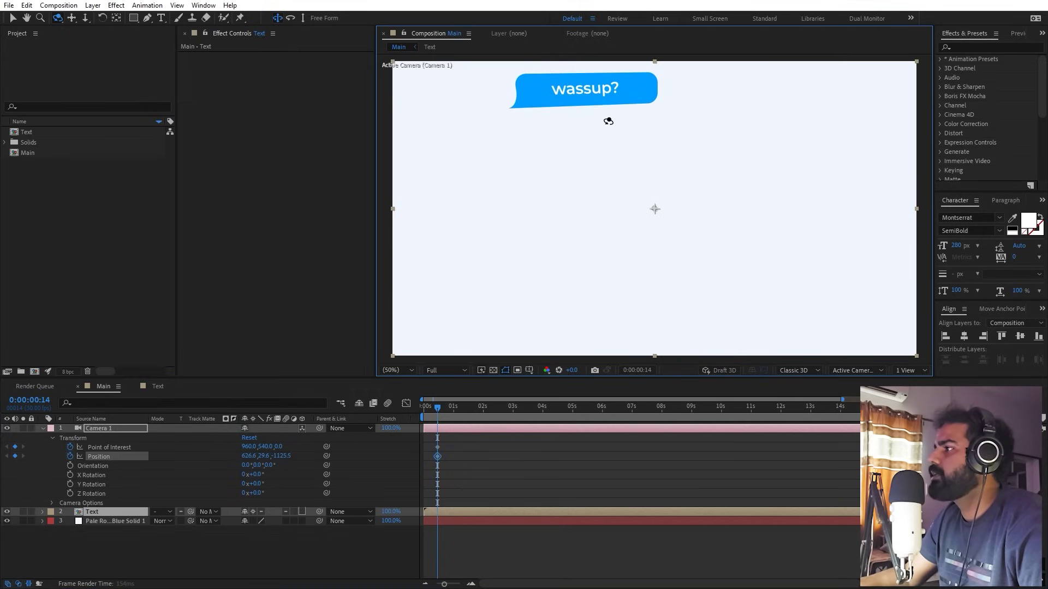
left_click(501, 510)
left_click_drag(579, 86, 589, 51)
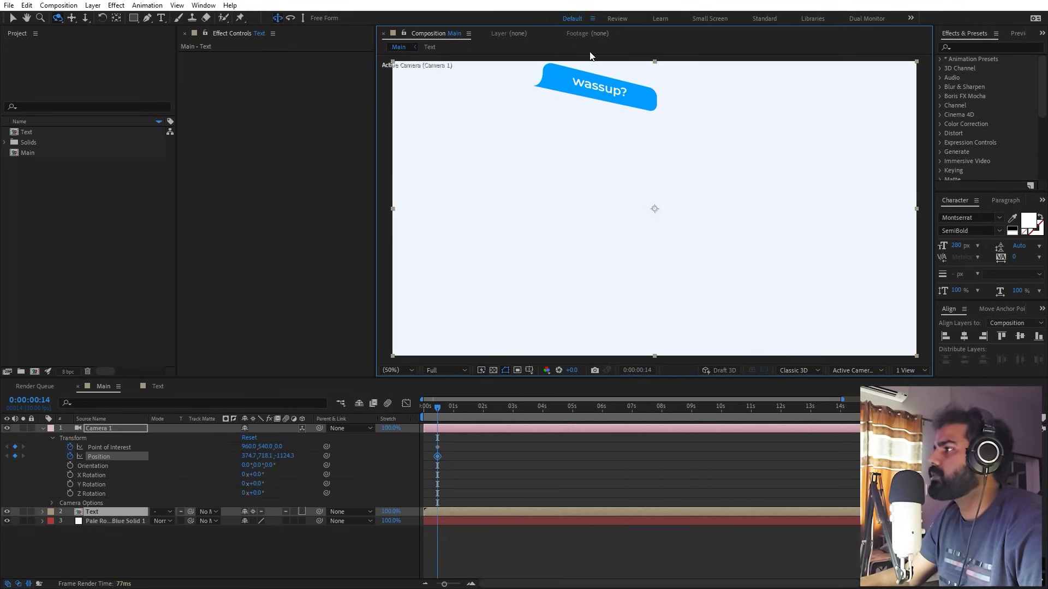
key("c")
left_click_drag(583, 99, 655, 214)
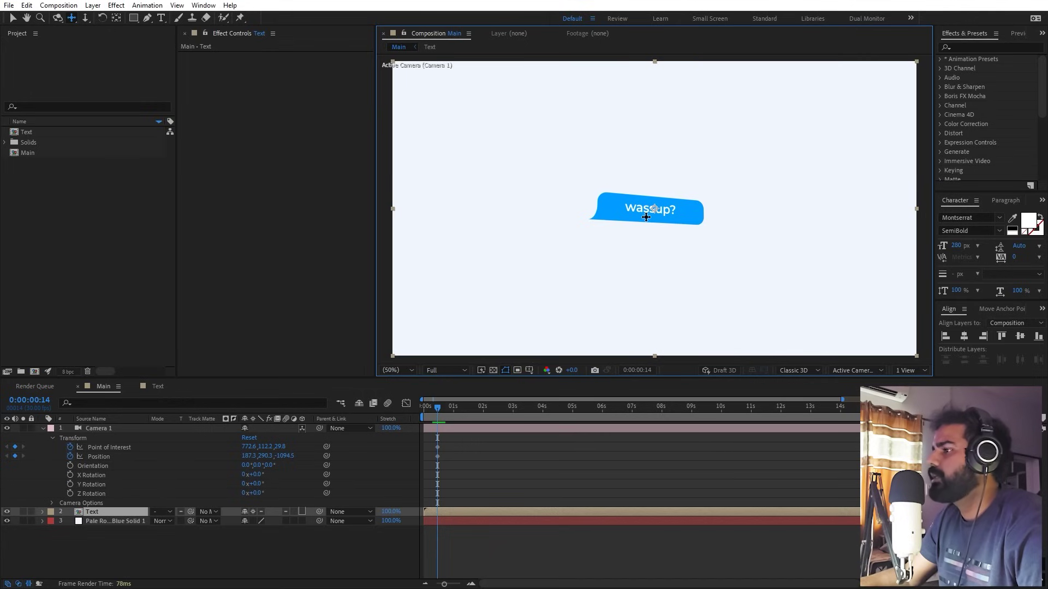
left_click_drag(655, 214, 662, 194)
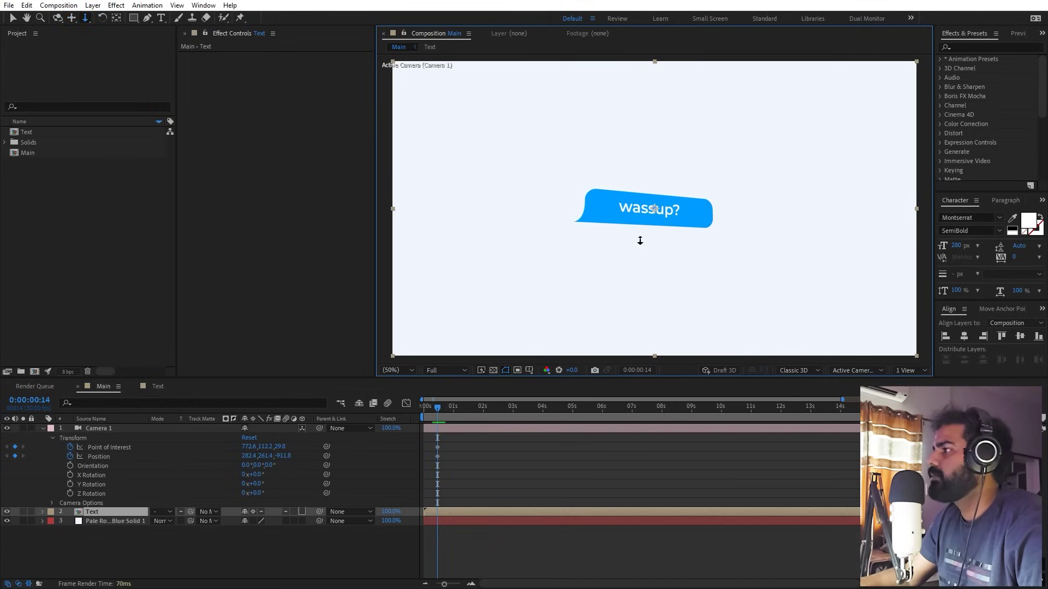
left_click(457, 451)
left_click_drag(445, 440, 434, 459)
Step: At 0:00:00:28, orbit and pan the camera to centre the "sleeping" bubble at an upward tilt, with Title/Action Safe guides shown
mouse_move(437, 407)
left_mouse_down()
mouse_move(467, 415)
mouse_move(453, 414)
left_mouse_up()
key("c")
left_click_drag(756, 295, 689, 277)
key("c")
left_click_drag(731, 243, 567, 360)
left_click(529, 370)
left_click(546, 402)
left_click_drag(680, 212, 645, 219)
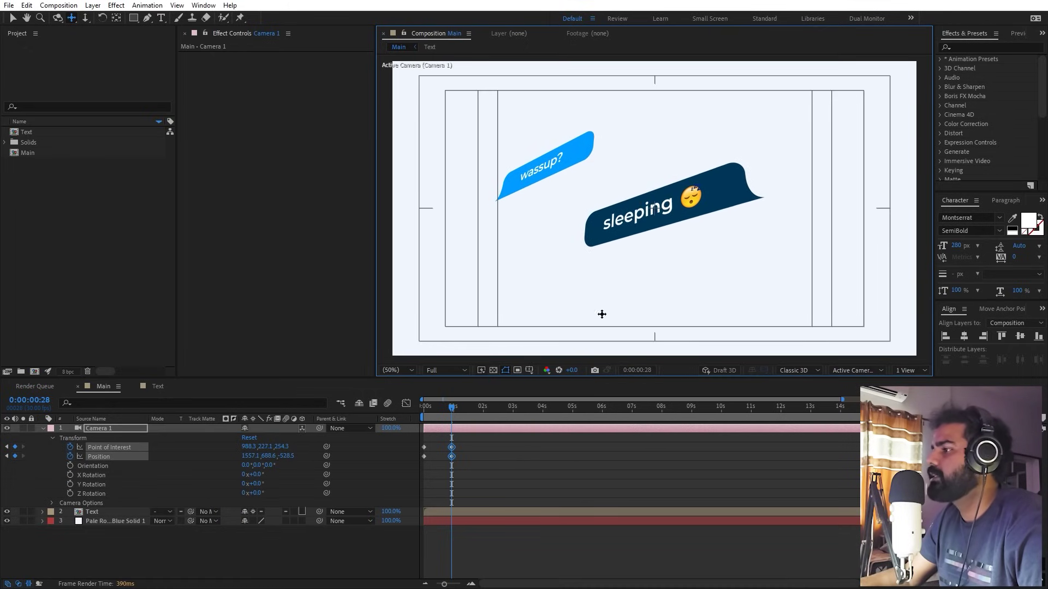
Step: At 0:00:01:17, pan the camera down to bring the "you?" bubble to the centre of the frame
left_click_drag(447, 408, 469, 411)
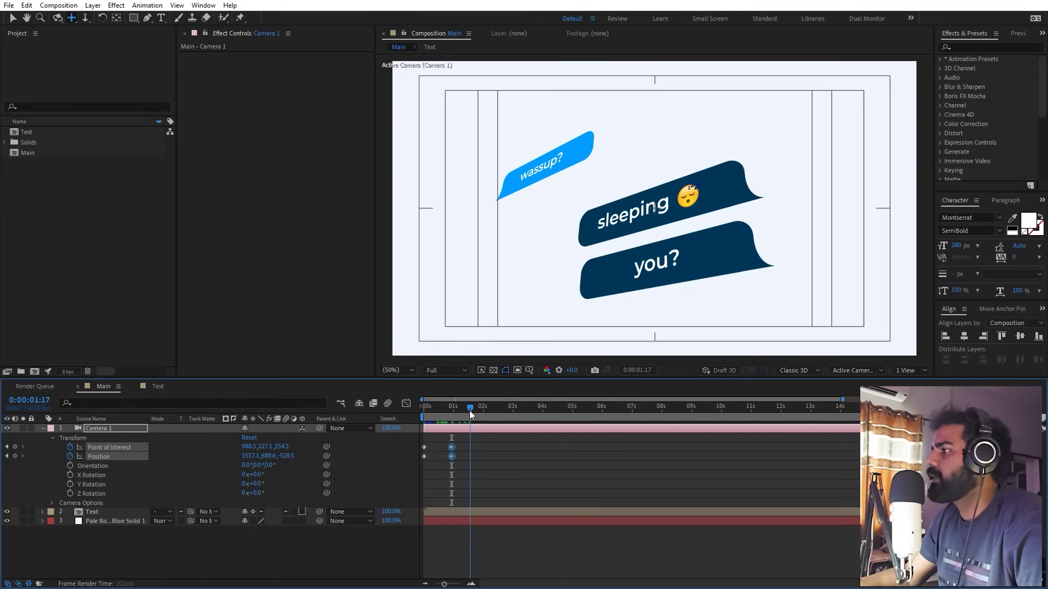
left_click_drag(655, 252, 657, 216)
Step: At 0:00:02:24, orbit, dolly and pan the camera to centre the "watching motion nations tutorial" bubble with a downward tilt
left_click_drag(480, 414, 507, 414)
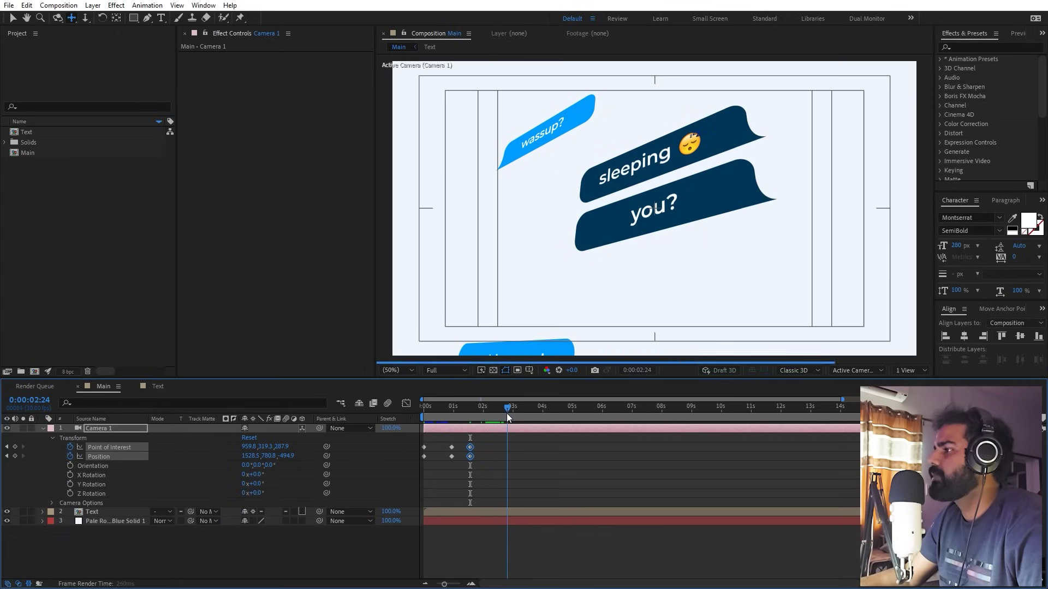
key("c")
left_click_drag(535, 314, 569, 300)
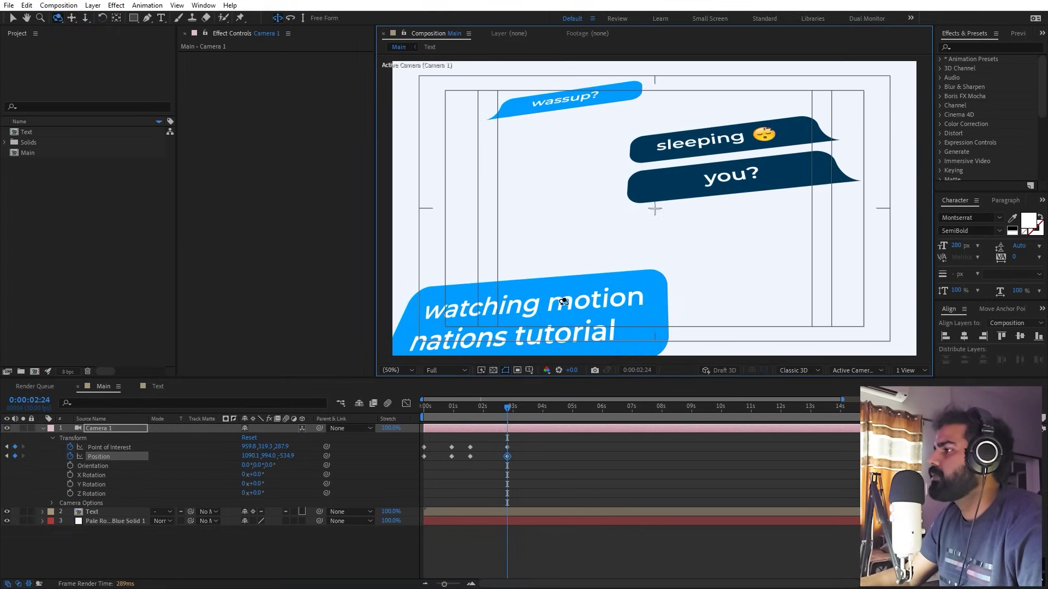
left_click(521, 511)
left_click_drag(547, 326, 656, 335)
key("c")
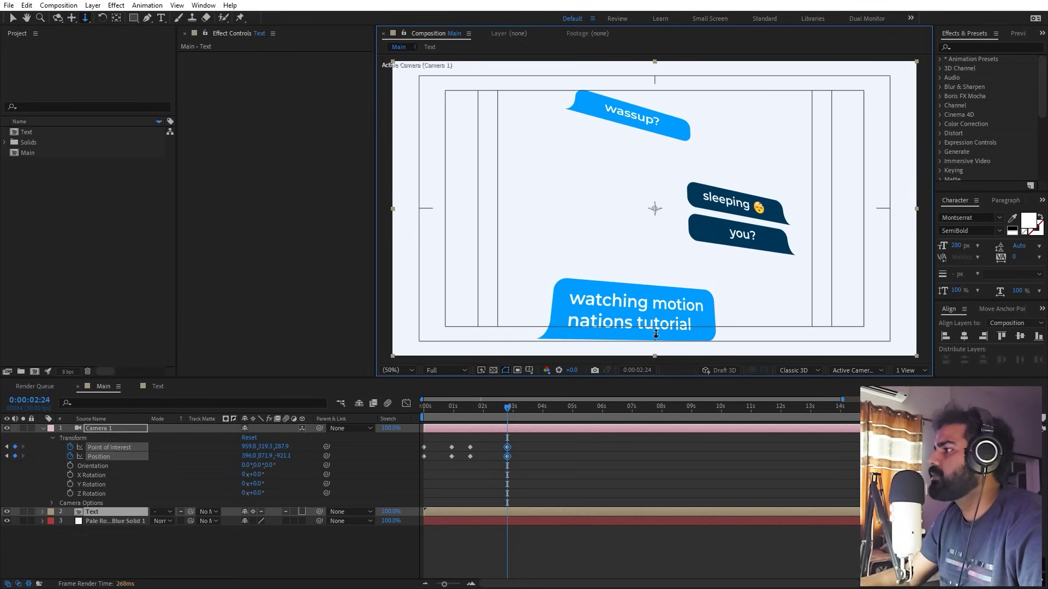
key("c")
key("c")
left_click_drag(629, 201, 672, 194)
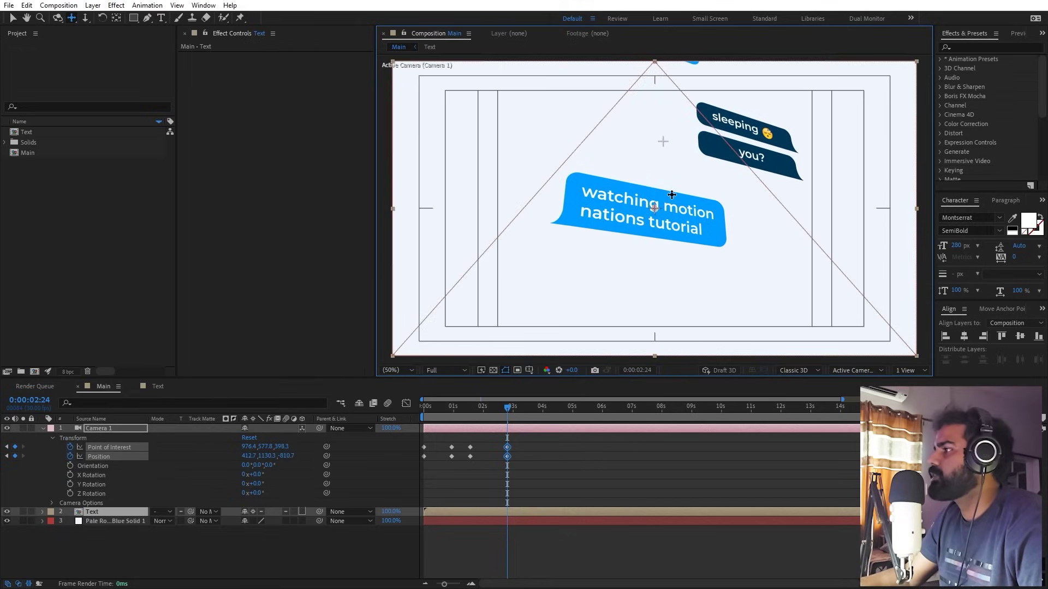
left_click(526, 463)
Step: At 0:00:03:24, orbit, pan and dolly the camera to centre the "his tutorials are 🔥" bubble with an upward tilt
left_click_drag(509, 416, 536, 413)
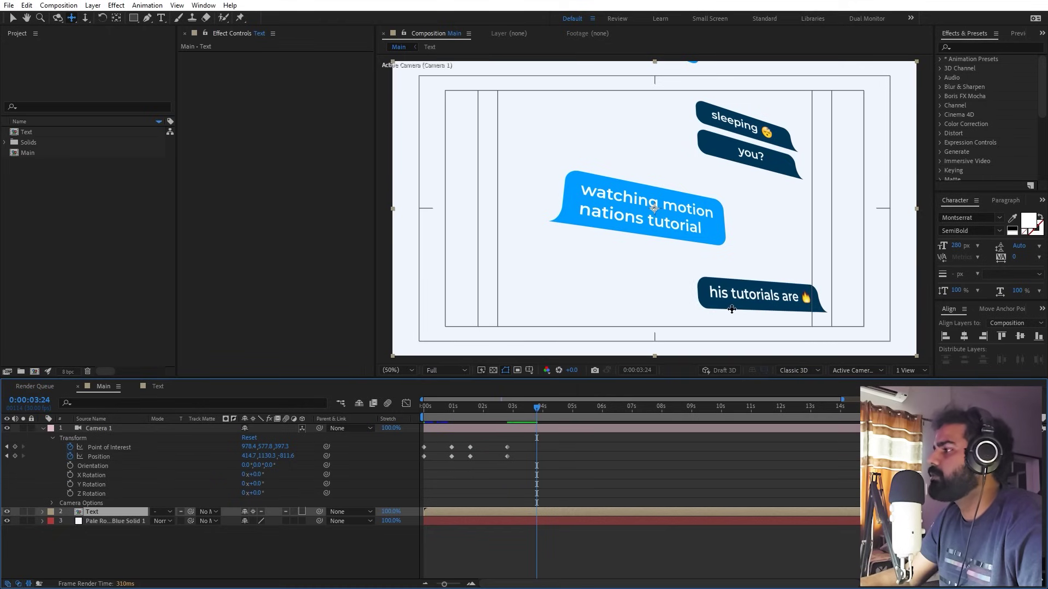
key("c")
left_click_drag(755, 293, 664, 221)
key("c")
key("c")
left_click(603, 491)
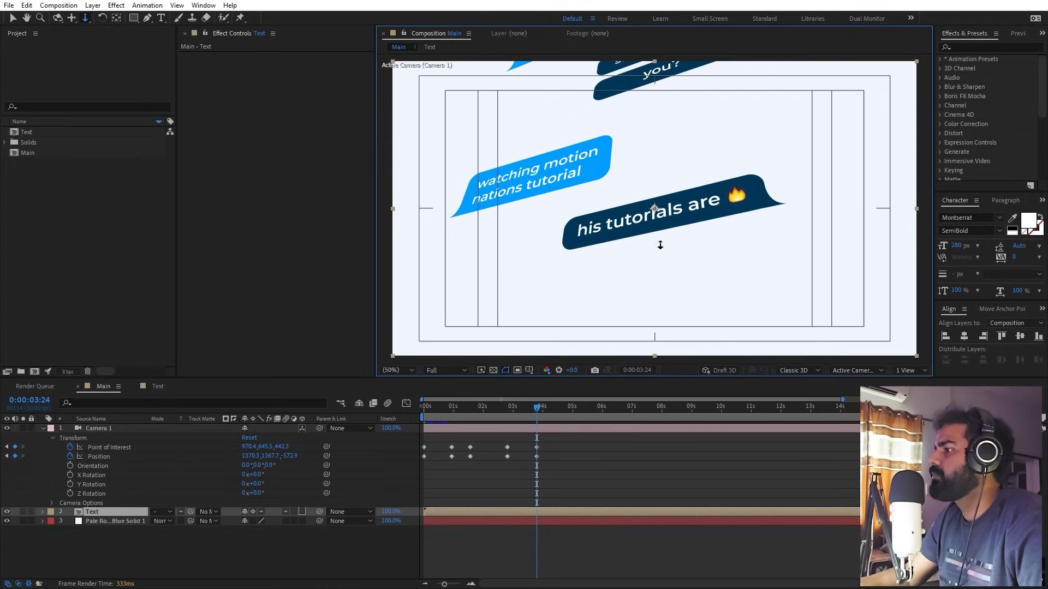
Step: Apply Easy Ease to all Camera 1 keyframes, sharpen their speed curves in the Graph Editor and preview the camera animation
left_click_drag(482, 409, 355, 426)
left_click_drag(586, 445, 409, 461)
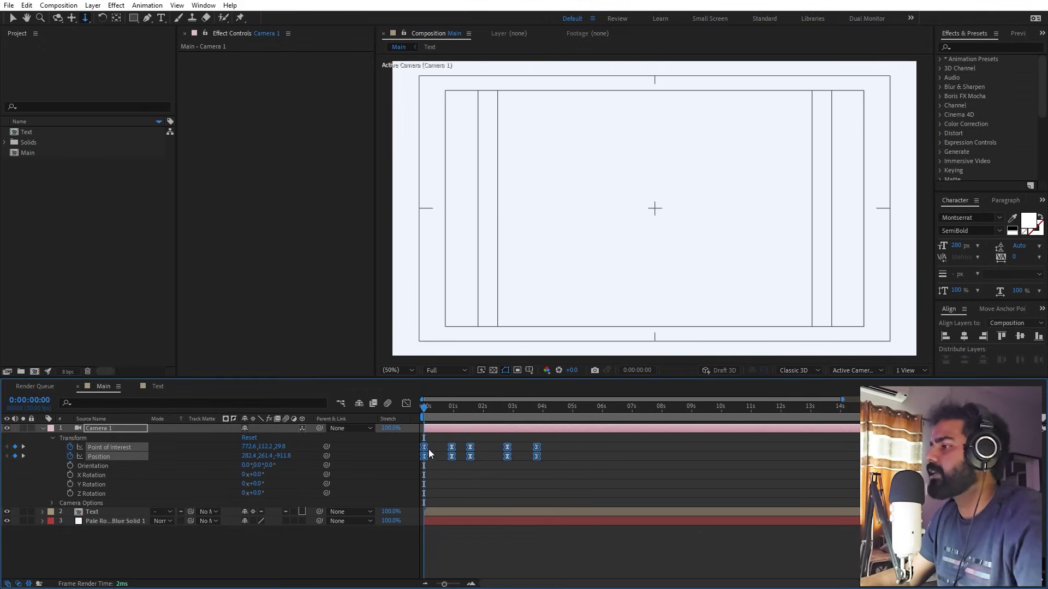
key("shift+F3")
left_click_drag(580, 548, 454, 586)
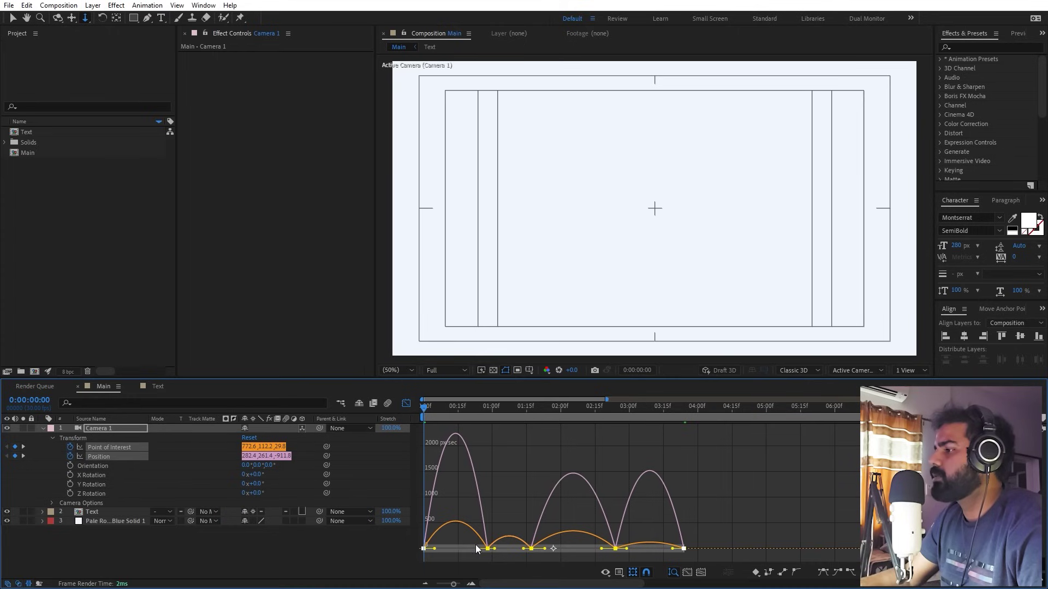
left_click_drag(477, 549, 446, 549)
key("space")
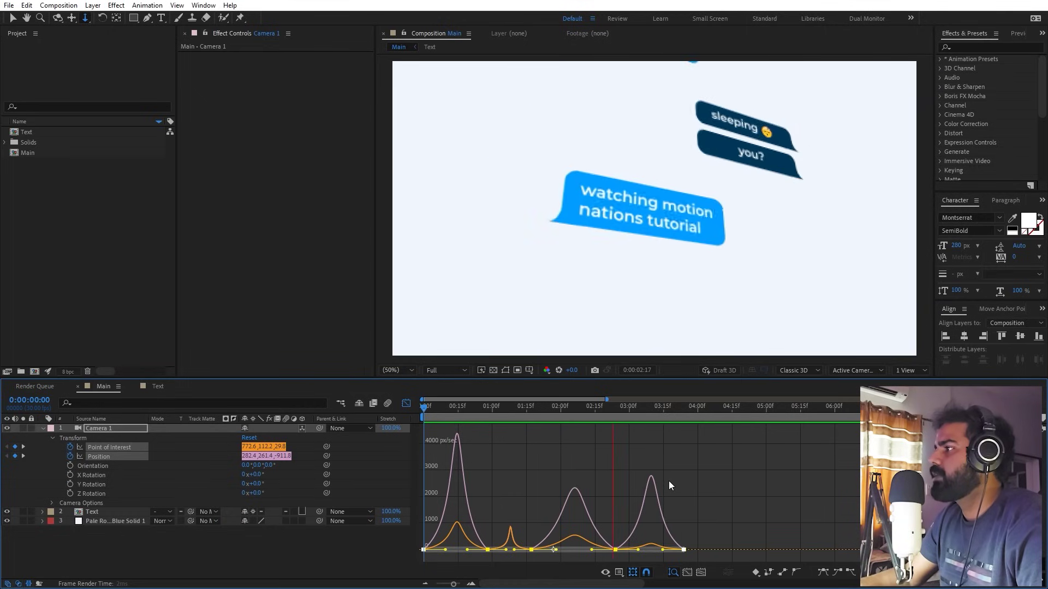
Step: Close the Graph Editor, delay Camera 1's first Point of Interest and Position keyframes by about 9 frames, and preview the start
key("space")
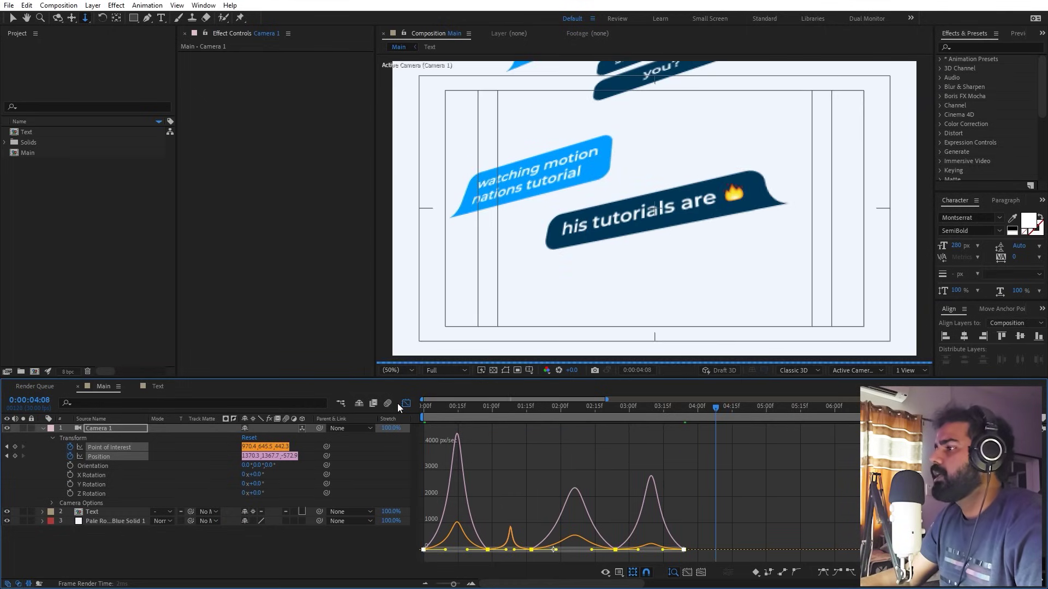
left_click(406, 403)
left_click(532, 475)
key("space")
key("space")
mouse_move(442, 448)
left_mouse_down()
mouse_move(407, 469)
mouse_move(445, 453)
left_mouse_up()
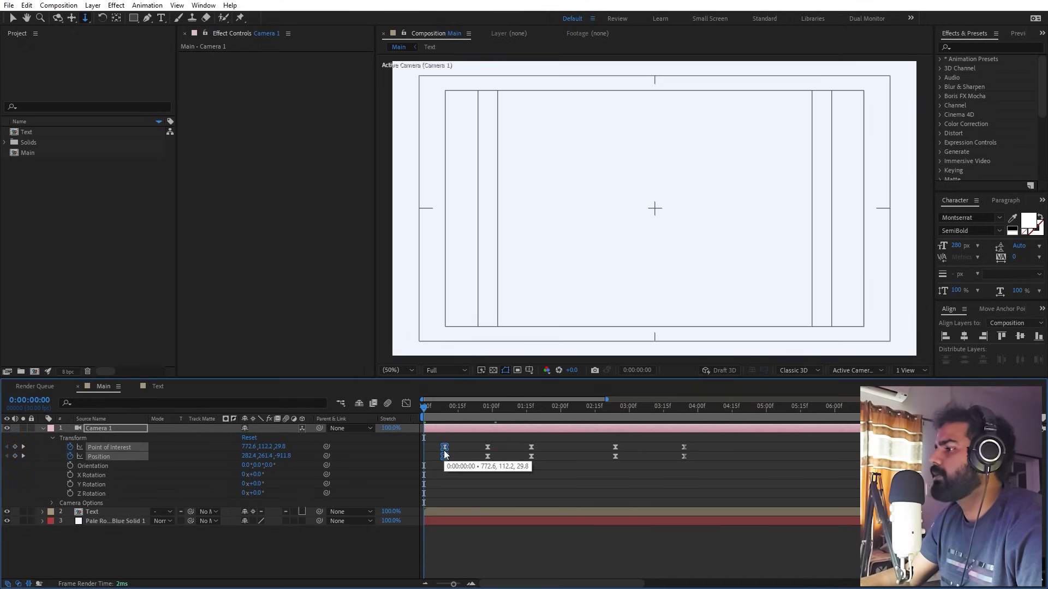
key("space")
Step: Move Camera 1's second pair of keyframes to 0:00:01:00 to match the "sleeping" bubble's entrance, and preview the timing
key("space")
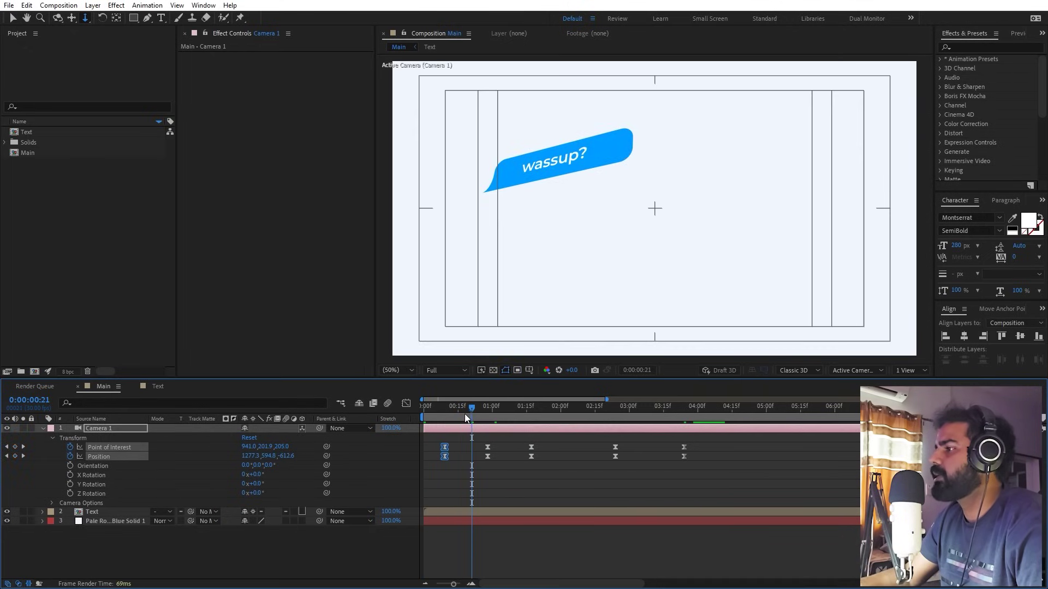
key("space")
left_click_drag(494, 410, 484, 411)
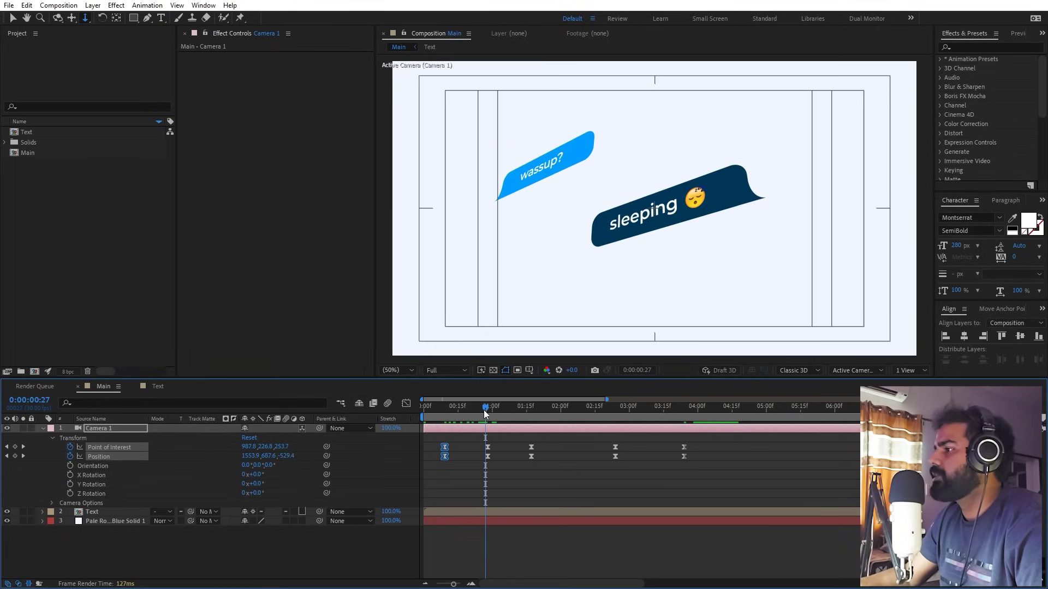
left_click(484, 460)
left_click_drag(484, 460, 487, 447)
key("Home")
key("space")
key("space")
key("Home")
key("space")
key("space")
left_click_drag(483, 451, 492, 451)
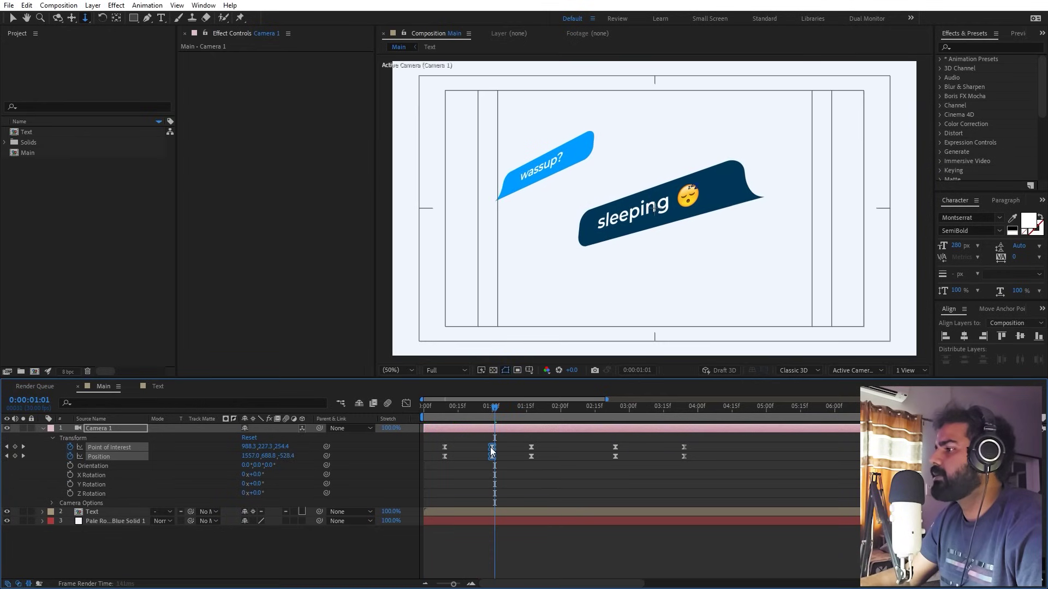
key("space")
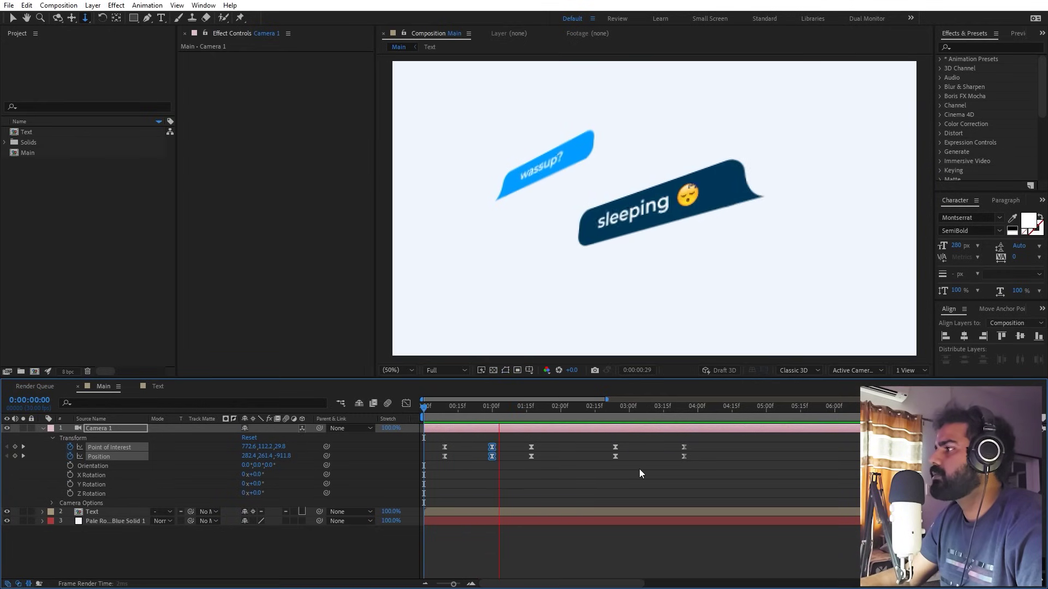
key("space")
Step: Move Camera 1's third pair of keyframes to 0:00:01:21 for the "you?" bubble and preview the timing
left_click_drag(513, 408, 492, 408)
key("space")
key("space")
mouse_move(543, 449)
left_mouse_down()
mouse_move(528, 460)
mouse_move(543, 451)
left_mouse_up()
key("space")
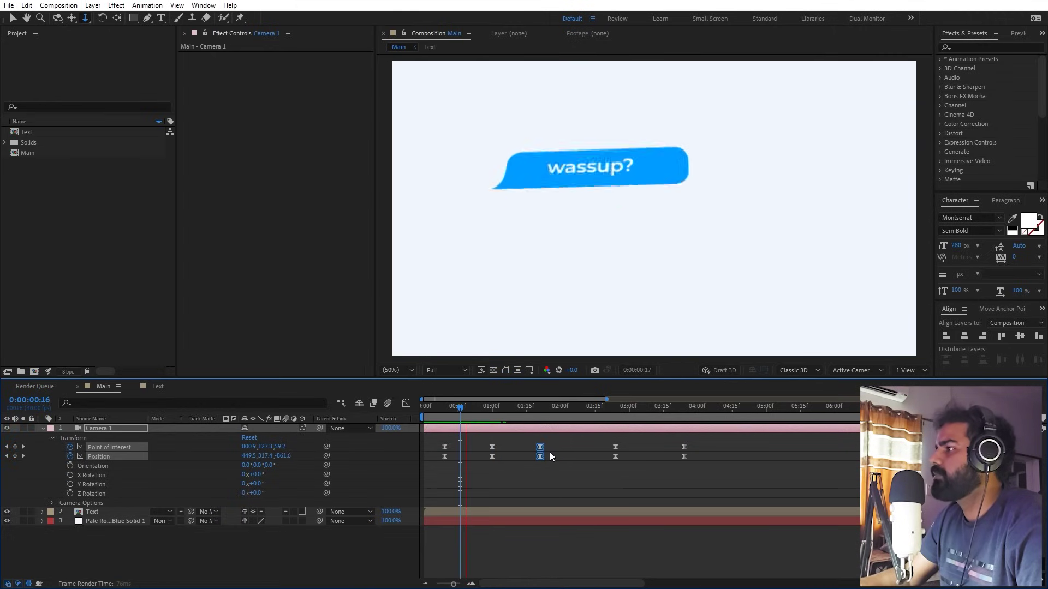
Step: Move Camera 1's fourth pair of keyframes to 0:00:02:26 for the "watching motion nations tutorial" bubble and preview the timing
key("space")
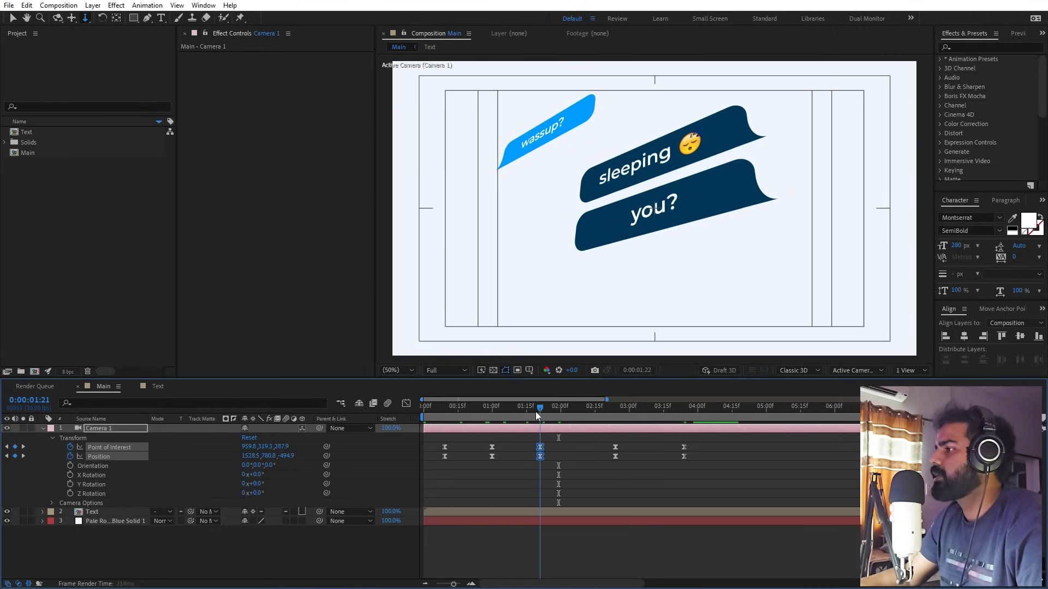
key("space")
key("space")
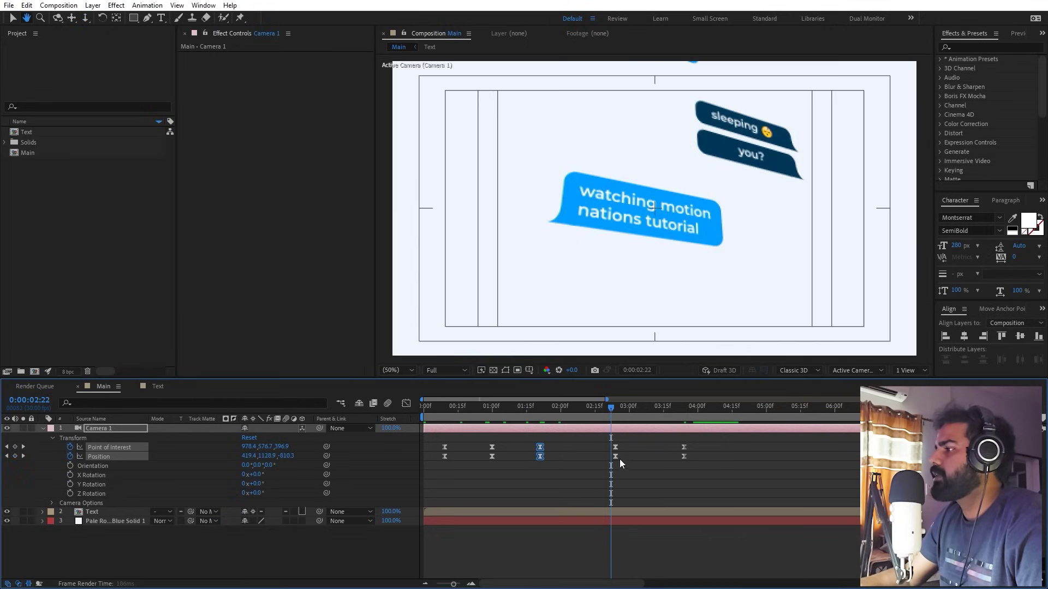
left_click_drag(609, 411, 603, 411)
left_click(615, 456)
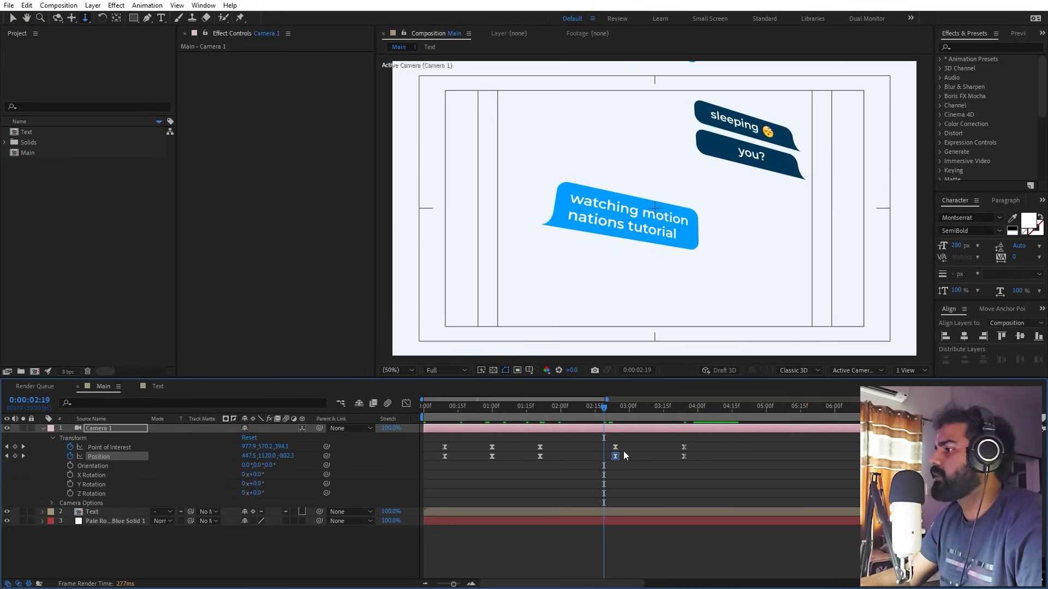
left_click_drag(614, 447, 620, 447)
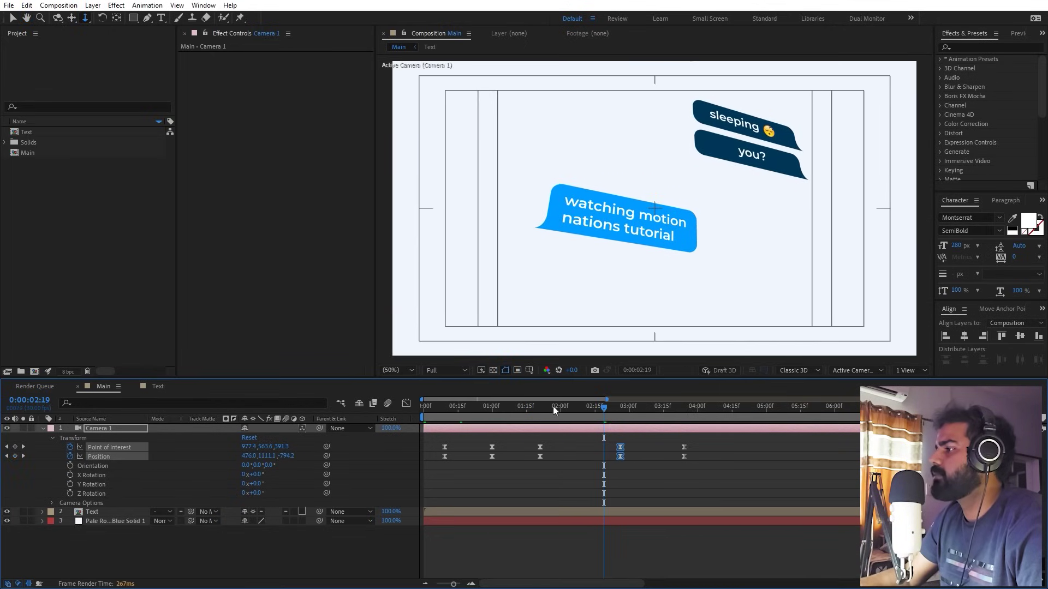
left_click(535, 406)
key("space")
key("space")
key("space")
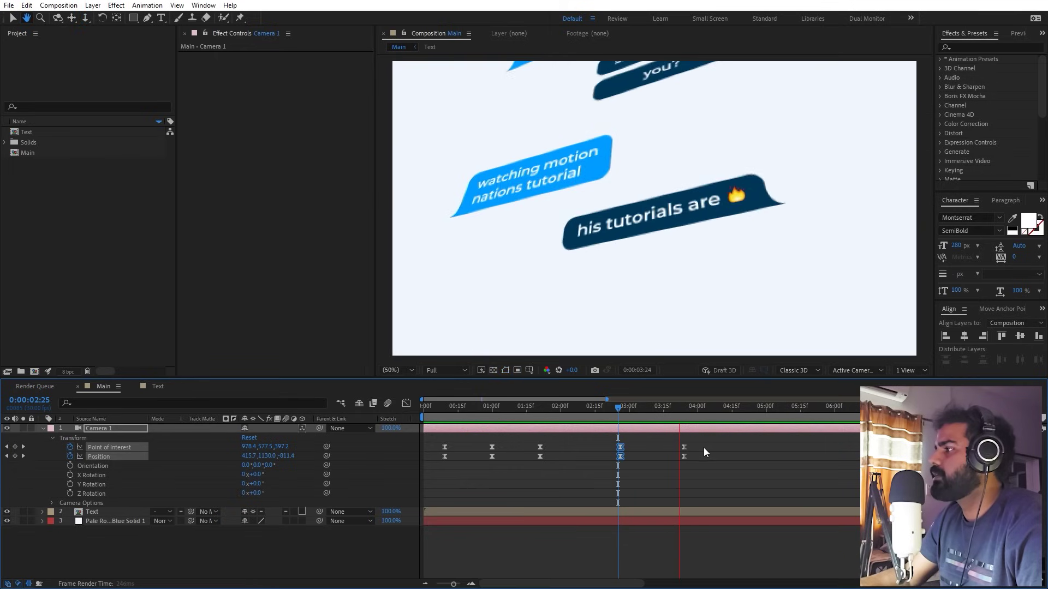
Step: Move Camera 1's last pair of keyframes to 0:00:03:29 for the "his tutorials are 🔥" bubble and preview the timing
left_click(684, 454)
left_click_drag(686, 454, 697, 454)
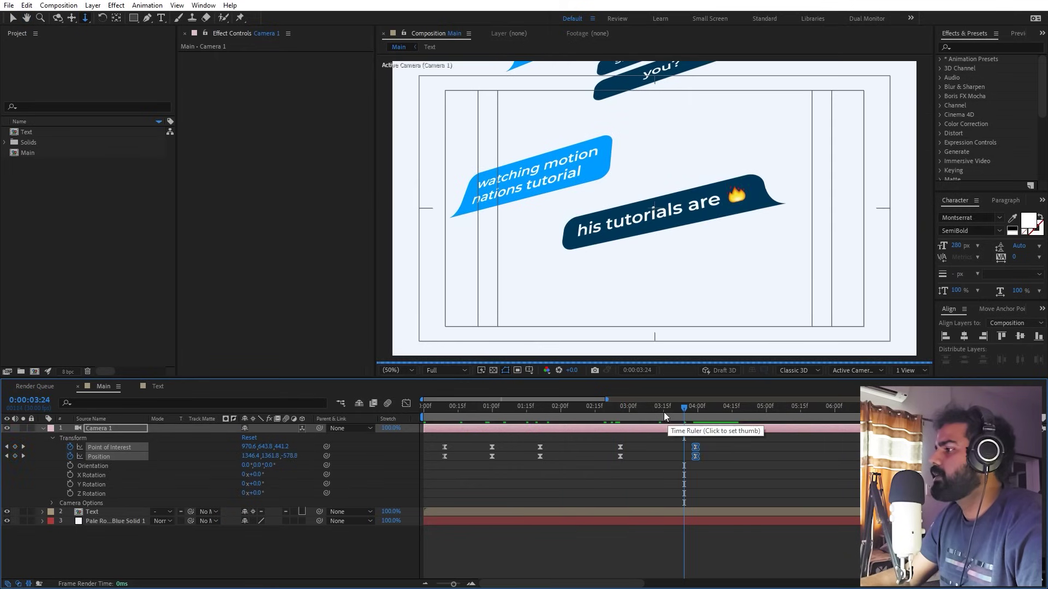
left_click(621, 408)
key("space")
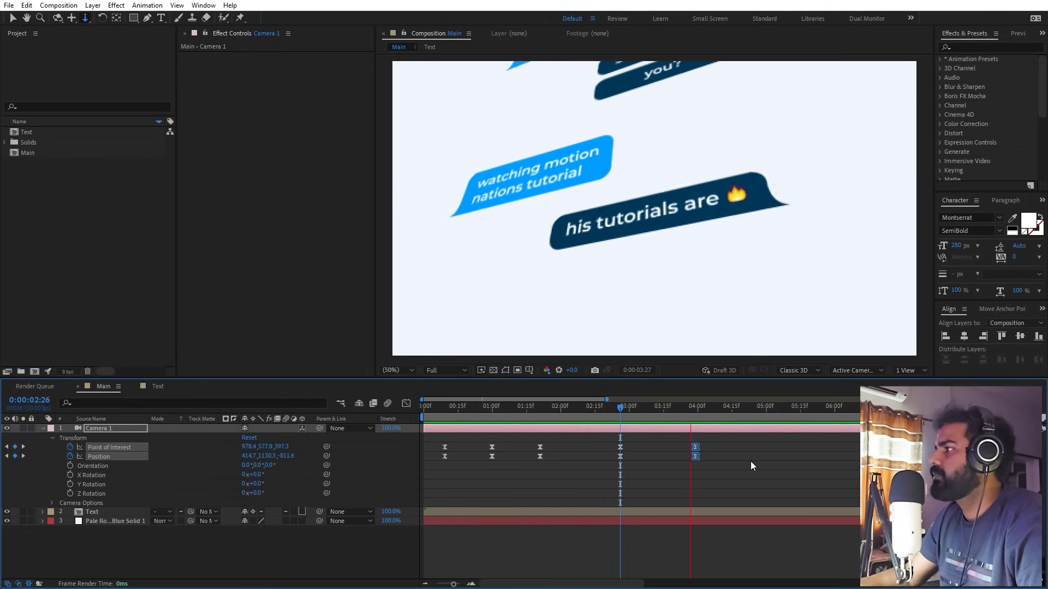
key("space")
left_click_drag(684, 410, 700, 423)
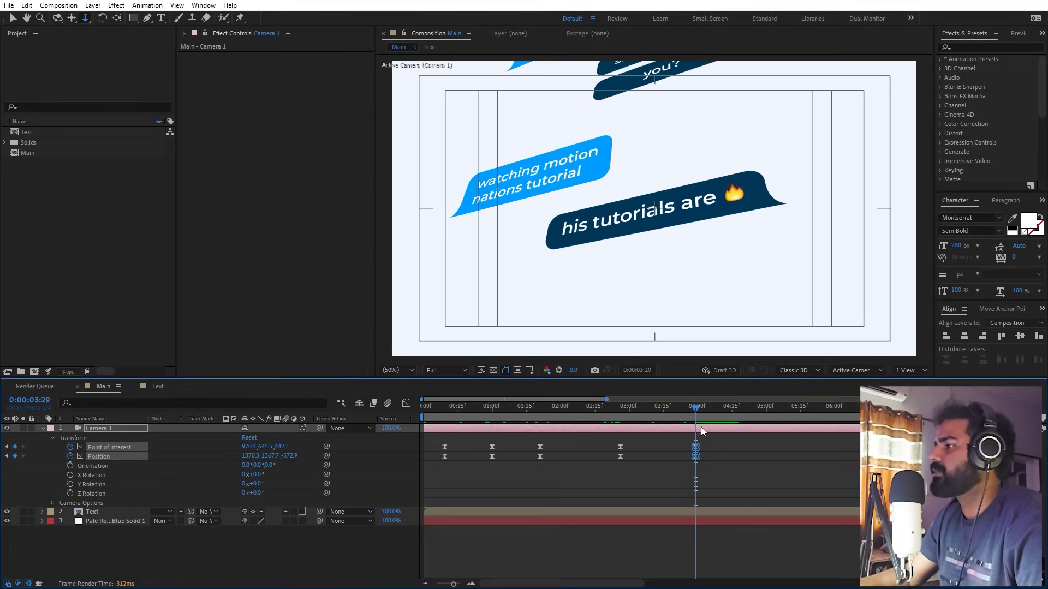
key("minus")
key("F2")
Step: At 0:00:01:00, orbit and pan the camera to give the "sleeping" bubble a centred downward tilt, and preview the move
left_click_drag(549, 408, 529, 434)
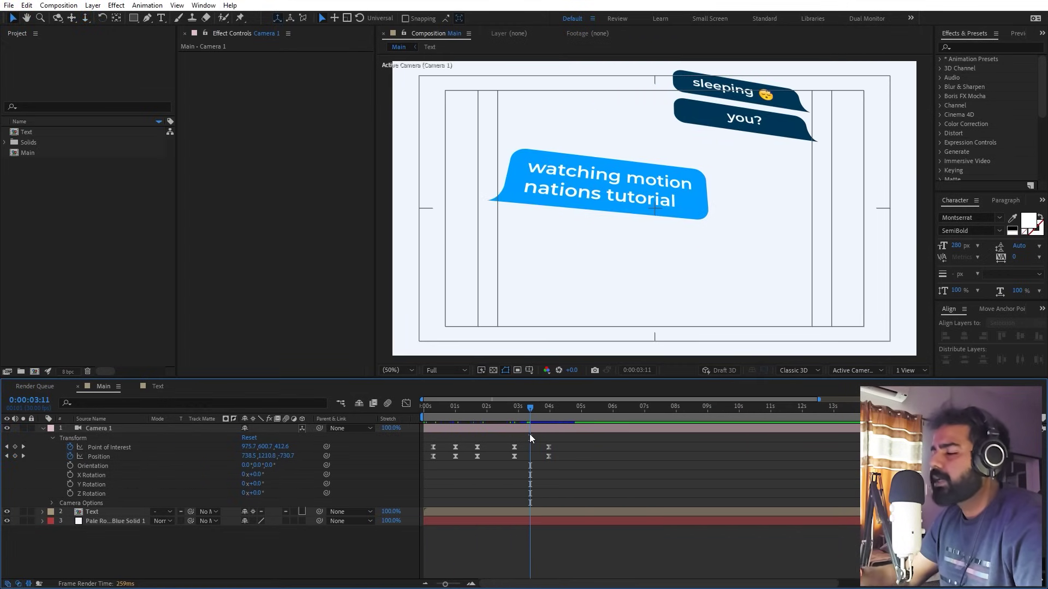
left_click_drag(525, 417, 453, 417)
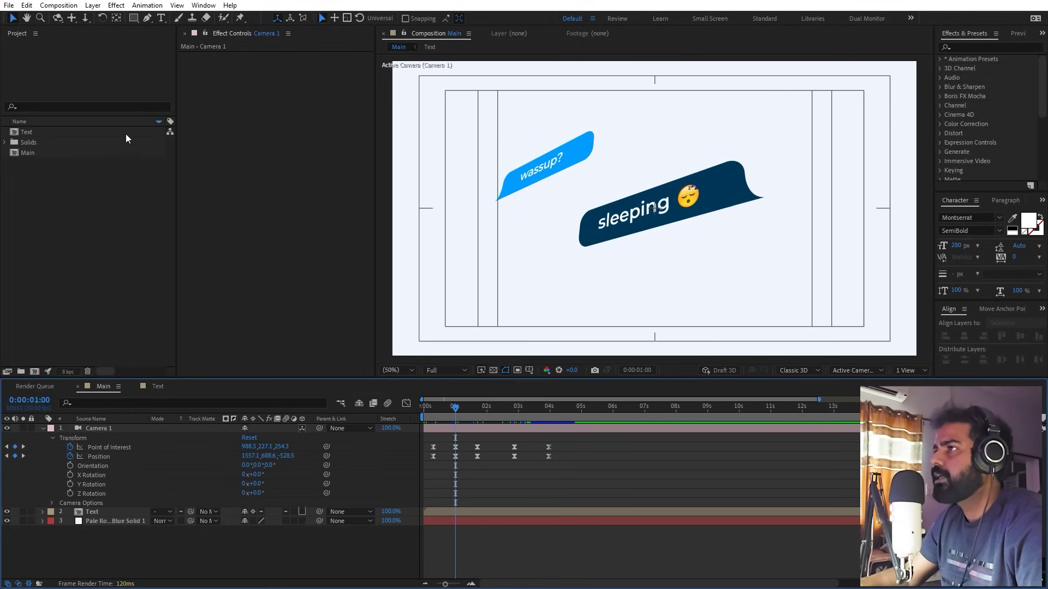
left_click(95, 513)
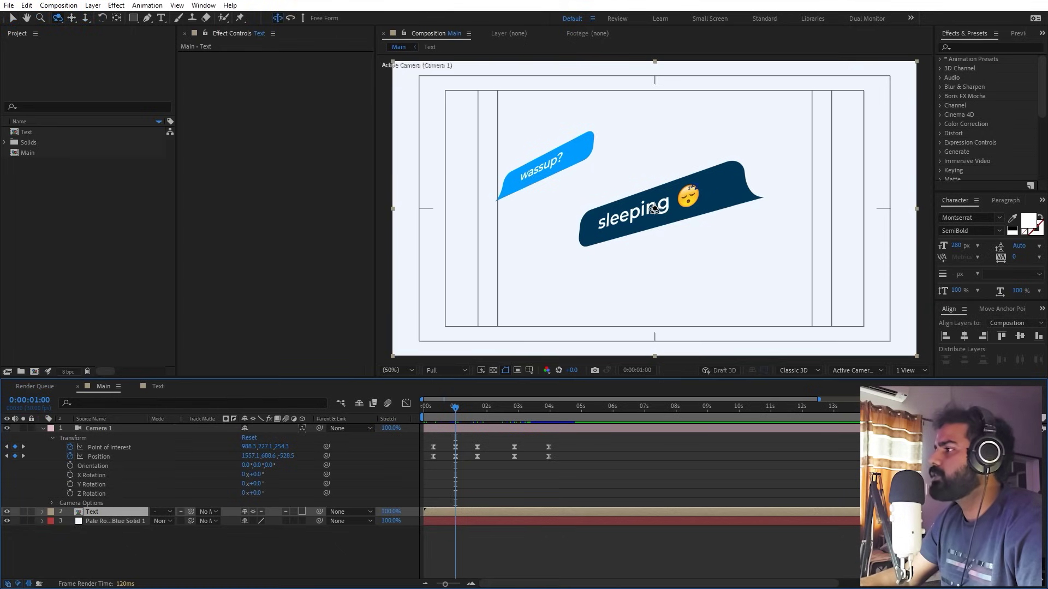
left_click_drag(657, 205, 653, 248)
left_click_drag(641, 284, 651, 215)
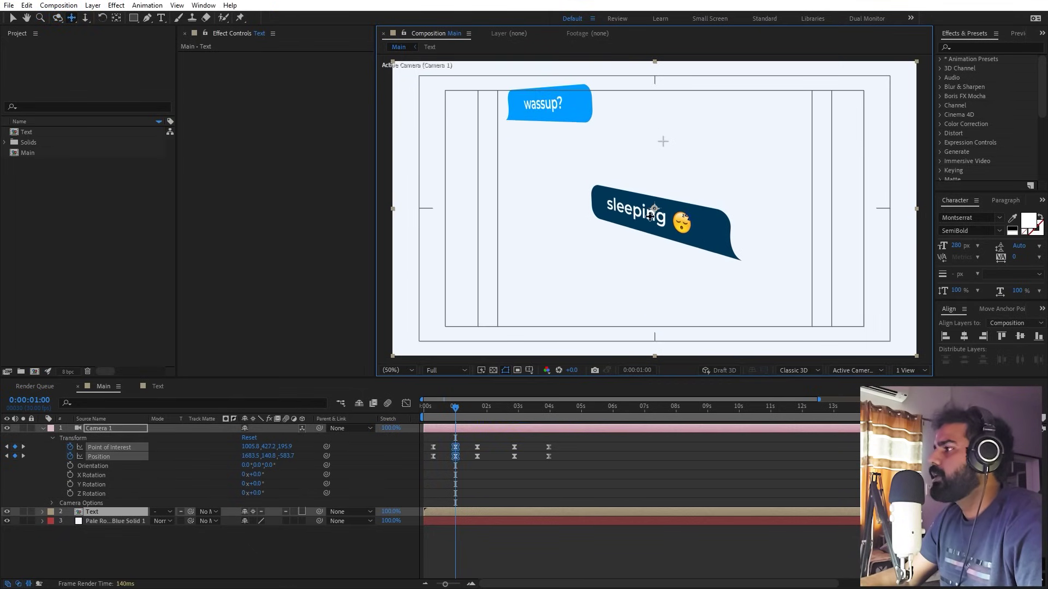
left_click(490, 449)
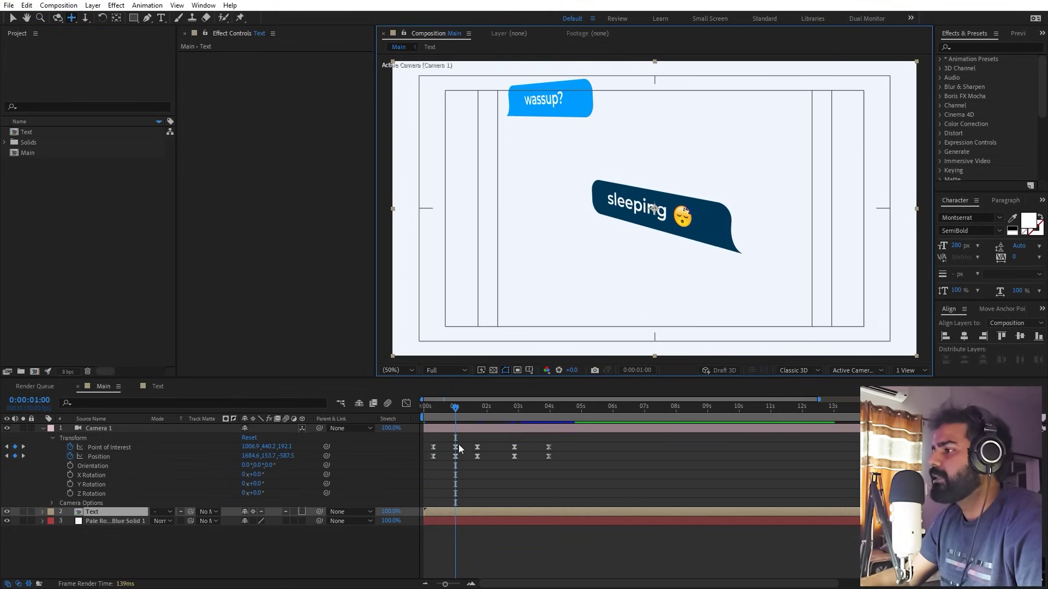
left_click_drag(454, 407, 392, 431)
key("space")
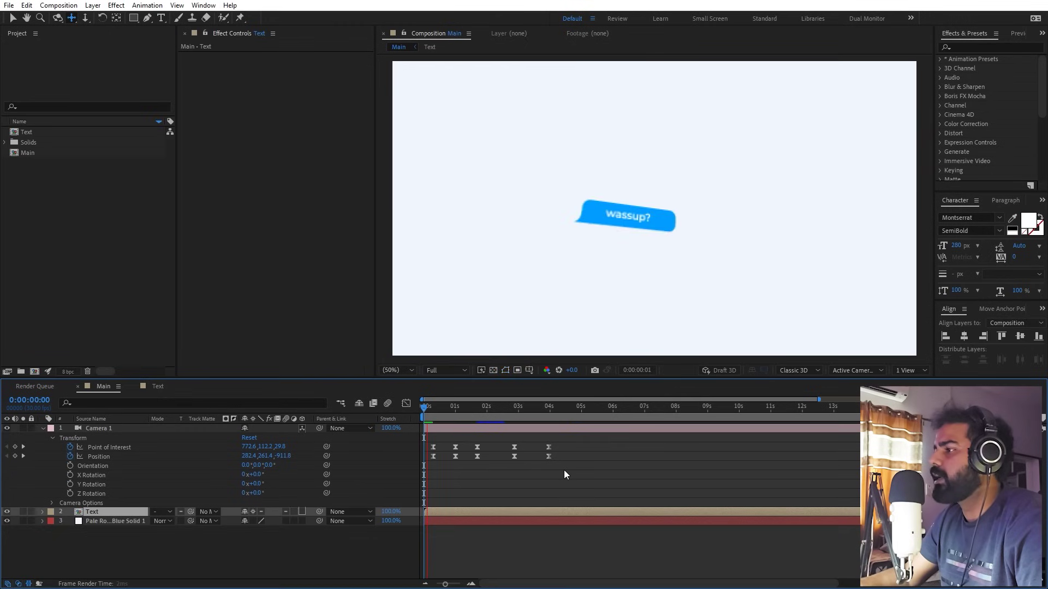
left_click_drag(485, 410, 442, 420)
left_click(442, 420)
key("space")
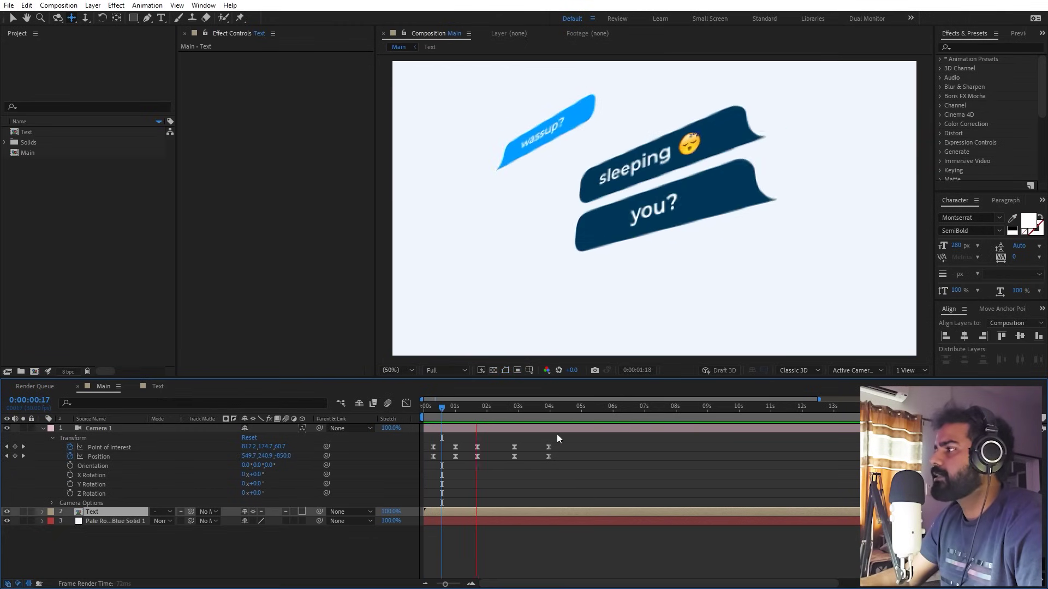
Step: At 0:00:02:26, orbit and pan the camera to centre the "watching motion nations tutorial" bubble with an upward tilt, and preview the animation
left_click(515, 413)
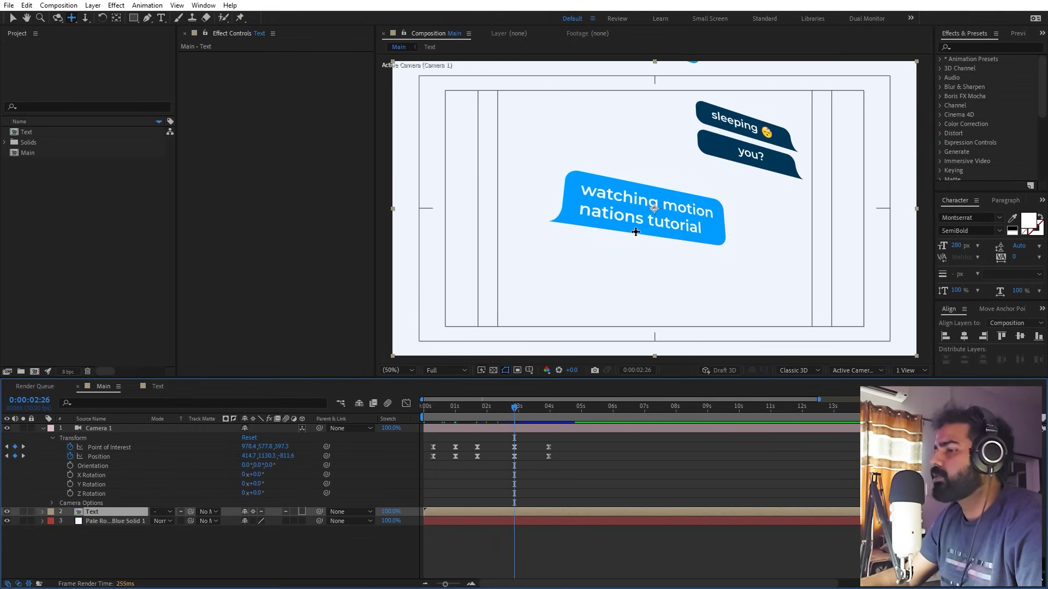
left_click_drag(649, 210, 657, 236)
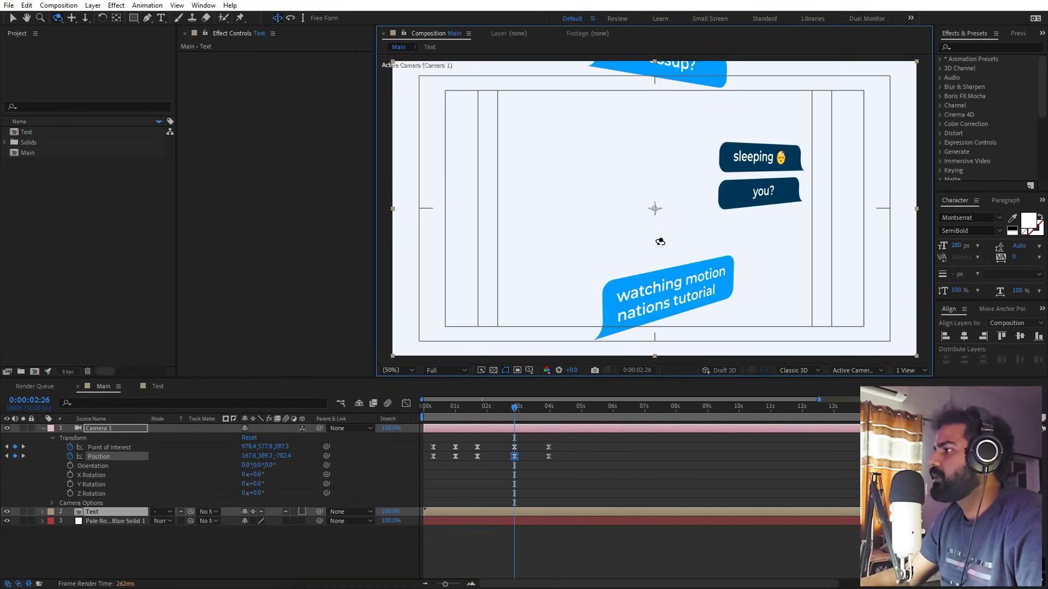
left_click_drag(709, 295, 682, 227)
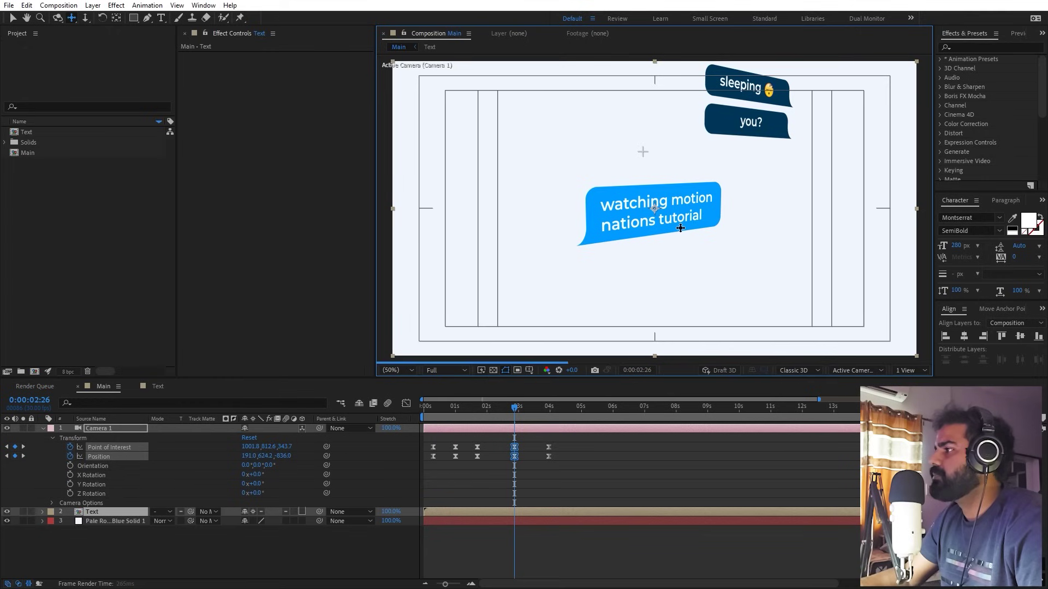
mouse_move(670, 212)
left_mouse_down()
mouse_move(677, 234)
mouse_move(661, 210)
mouse_move(667, 217)
left_mouse_up()
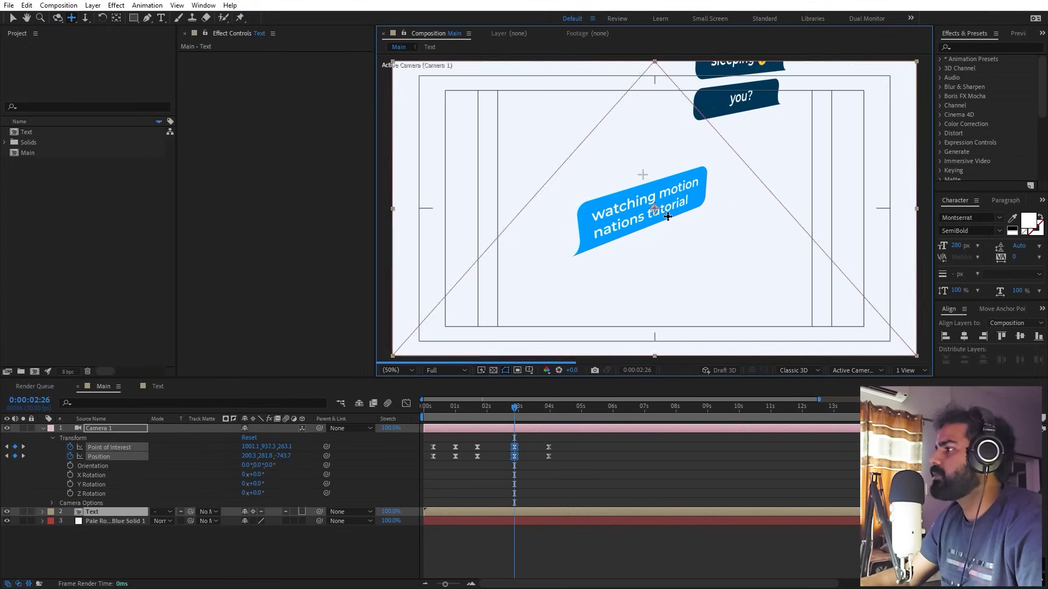
left_click(580, 468)
key("space")
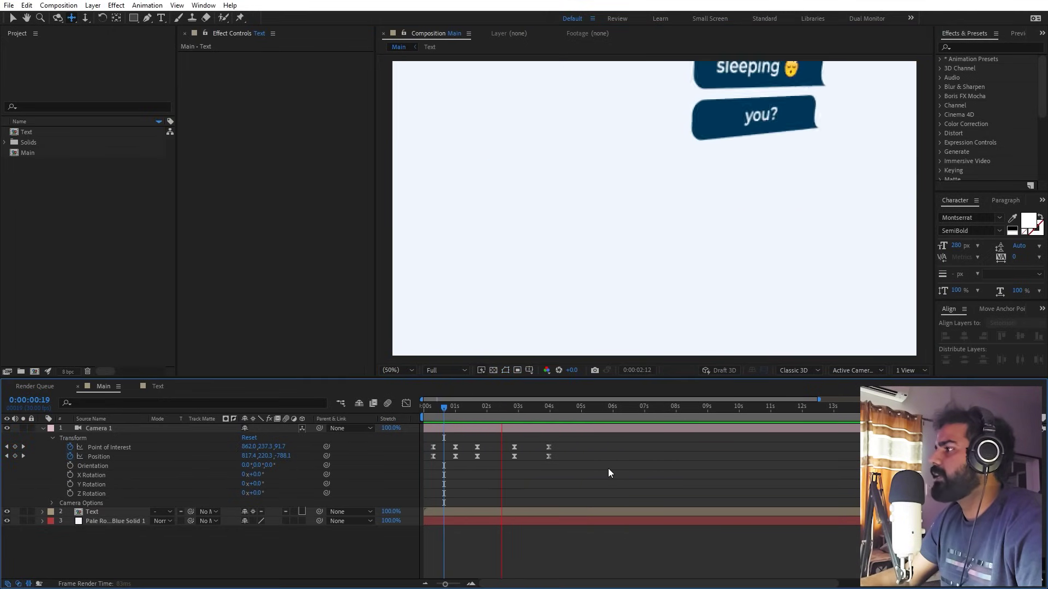
key("space")
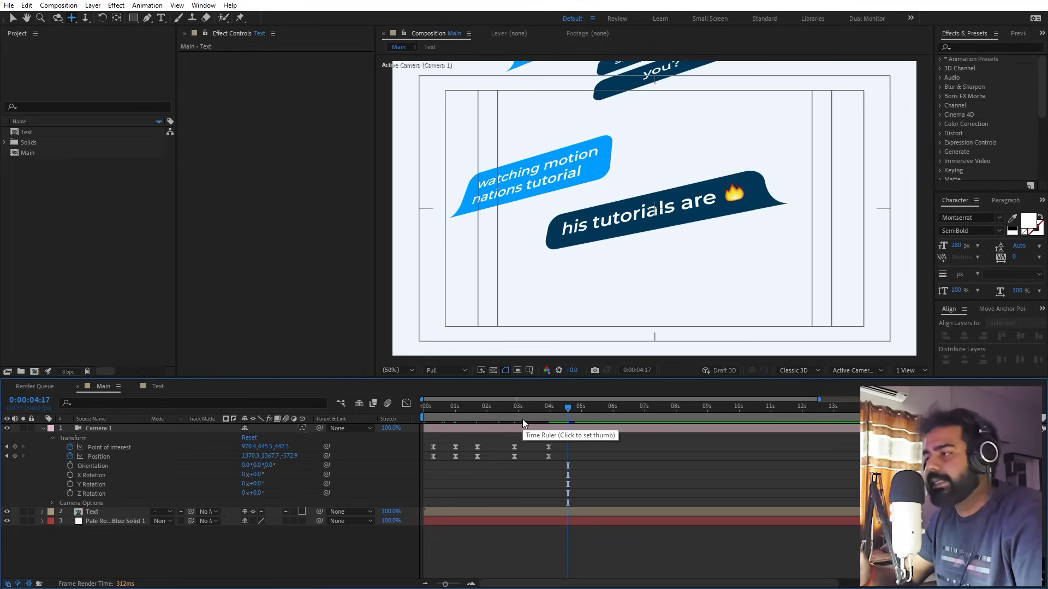
Step: Import iphone.png into the project and view the footage over the transparency grid
mouse_move(522, 415)
left_mouse_down()
mouse_move(428, 413)
mouse_move(510, 417)
left_mouse_up()
left_click_drag(509, 417, 514, 417)
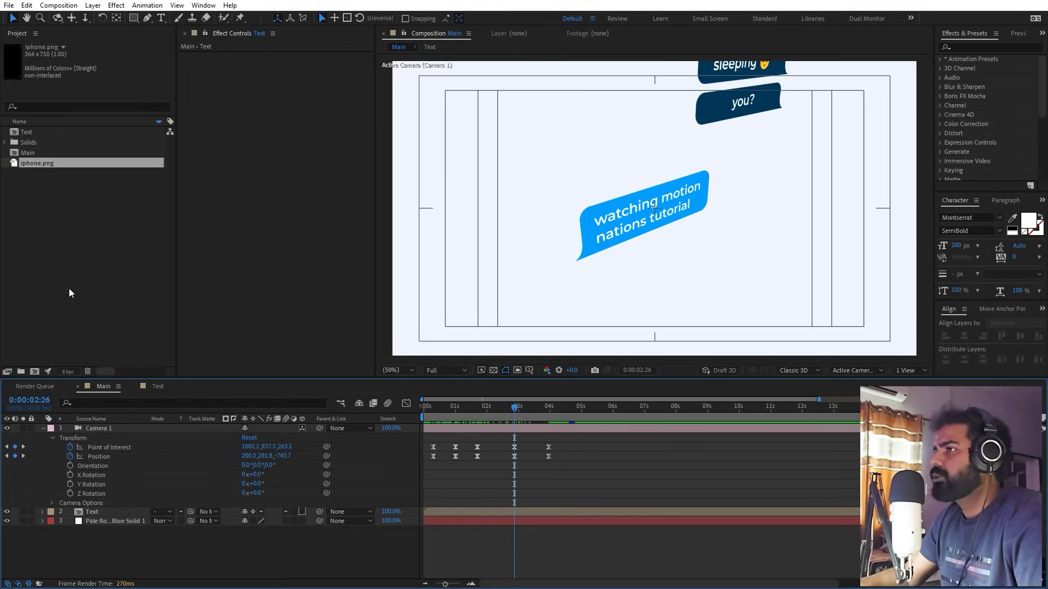
left_click(68, 288)
double_click(34, 160)
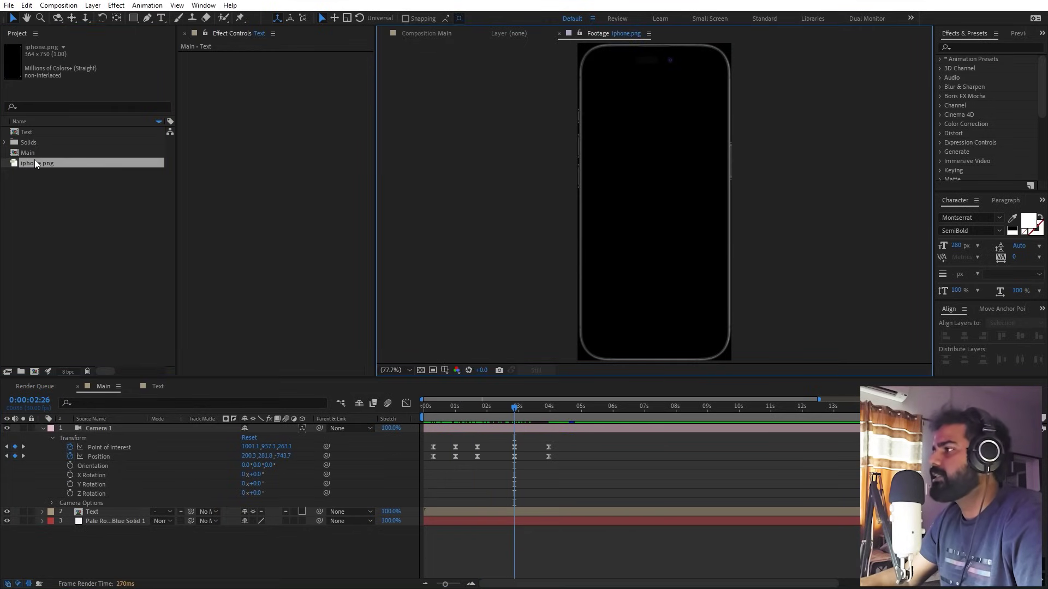
left_click(420, 371)
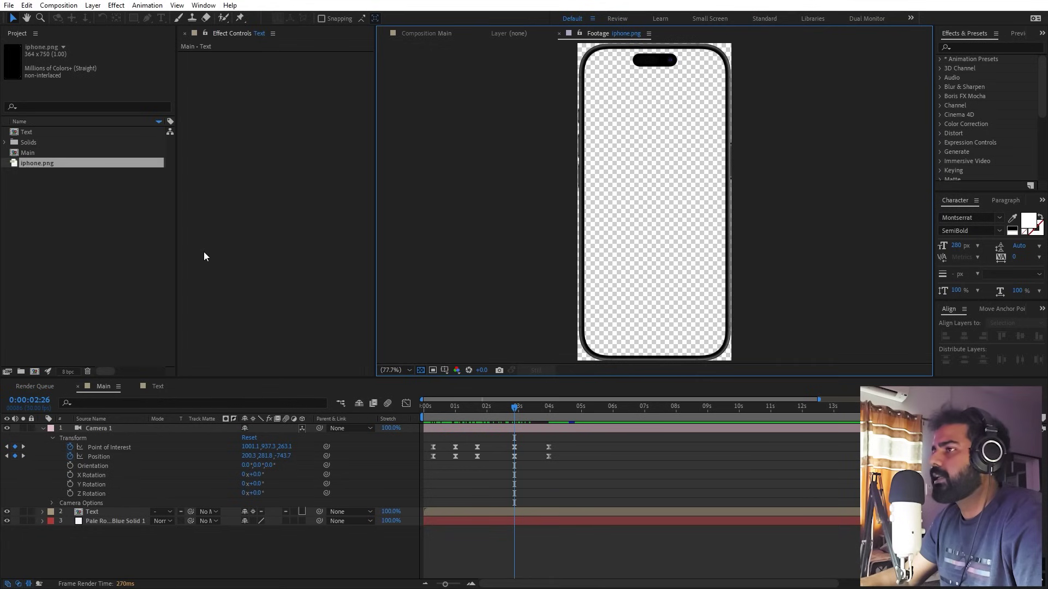
left_click(141, 335)
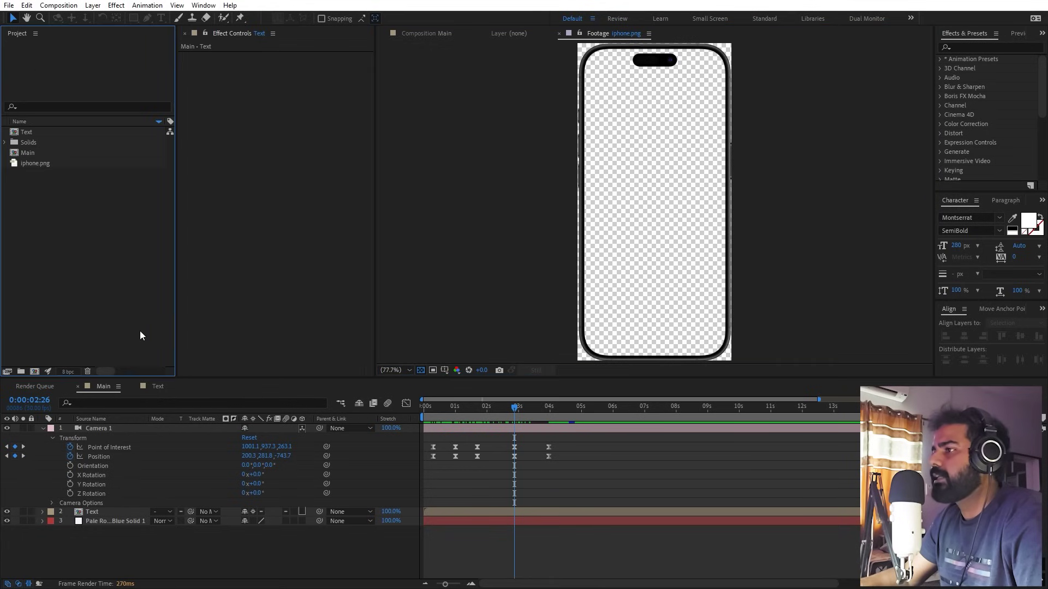
Step: Add iphone.png as the bottom layer of the Text composition and scale it to 260% so it frames the chat bubbles
left_click(412, 38)
left_click(41, 165)
left_click_drag(41, 165, 119, 555)
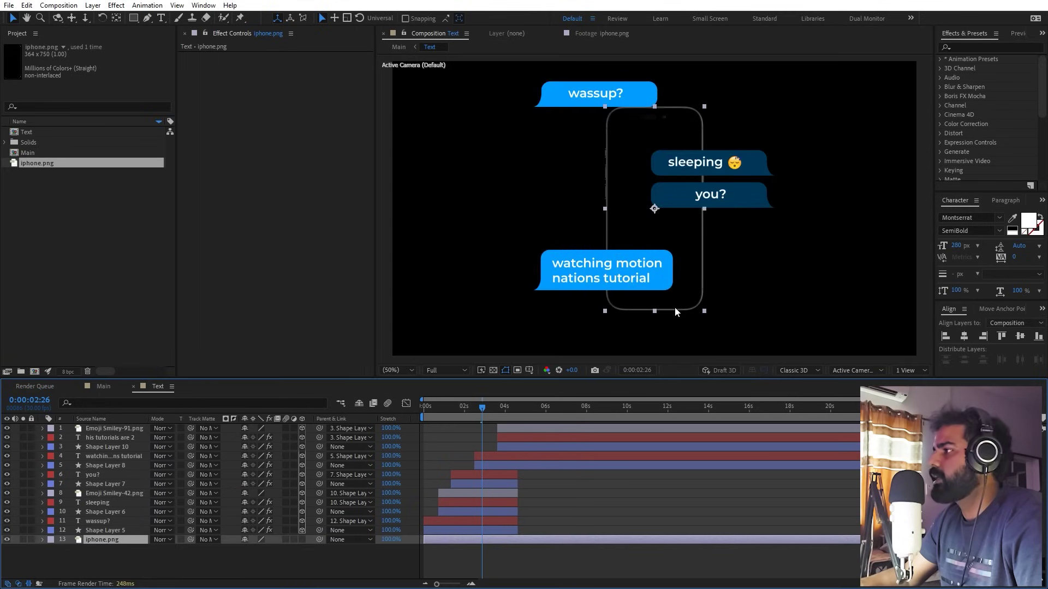
scroll(718, 285, "down", 2)
left_click_drag(680, 261, 716, 314)
scroll(532, 212, "up", 3)
key("space")
left_click_drag(519, 266, 530, 173)
key("s")
left_click_drag(253, 550, 307, 552)
left_click(307, 559)
Step: Make the iphone.png layer 3D, set its scale to 266%, and check the phone frame in the Main composition
scroll(675, 136, "down", 1)
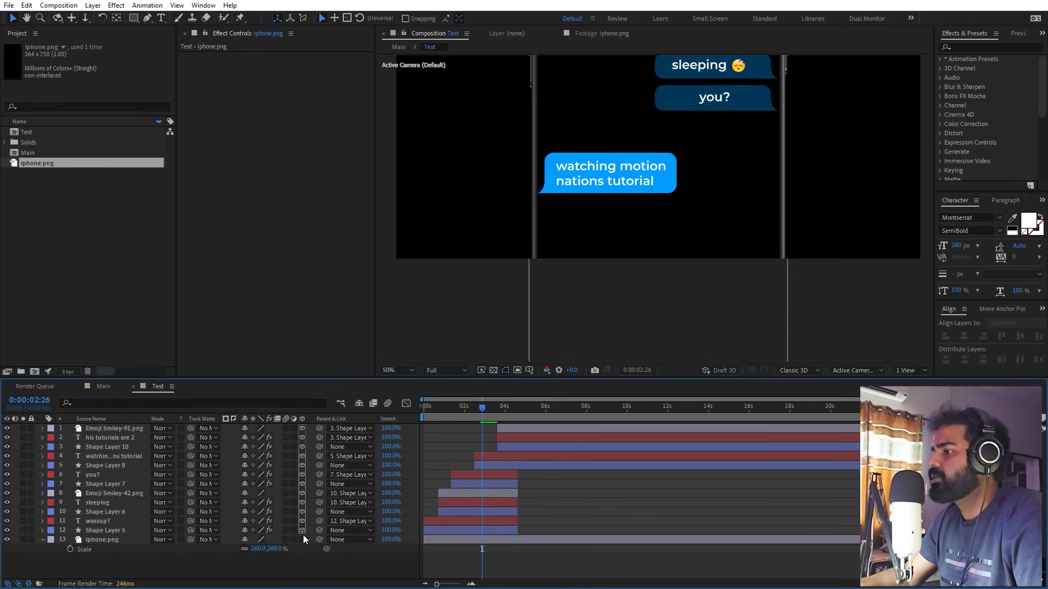
key("period")
key("period")
left_click_drag(260, 549, 295, 550)
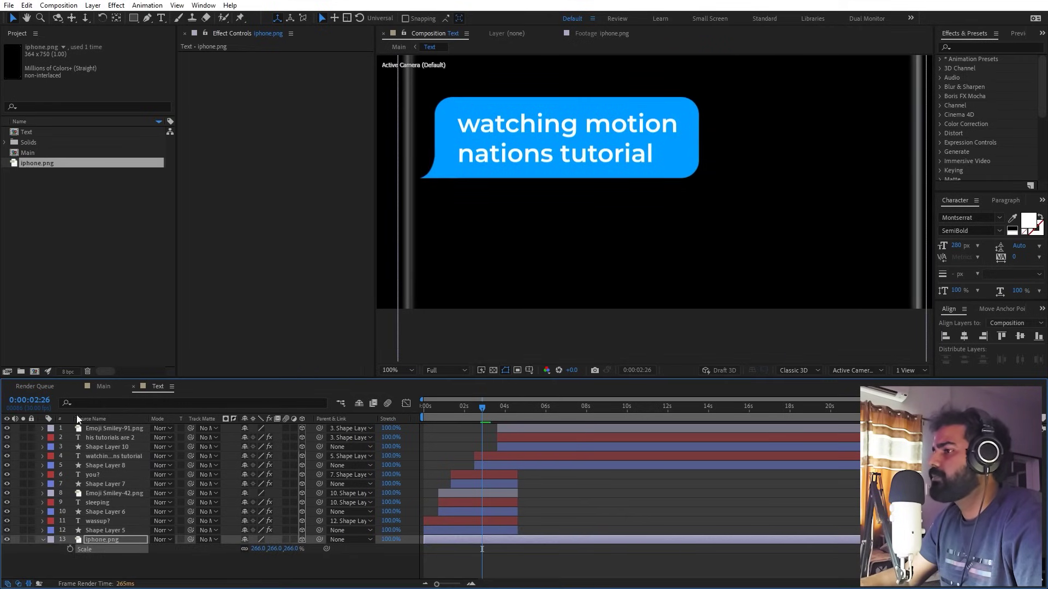
left_click(116, 388)
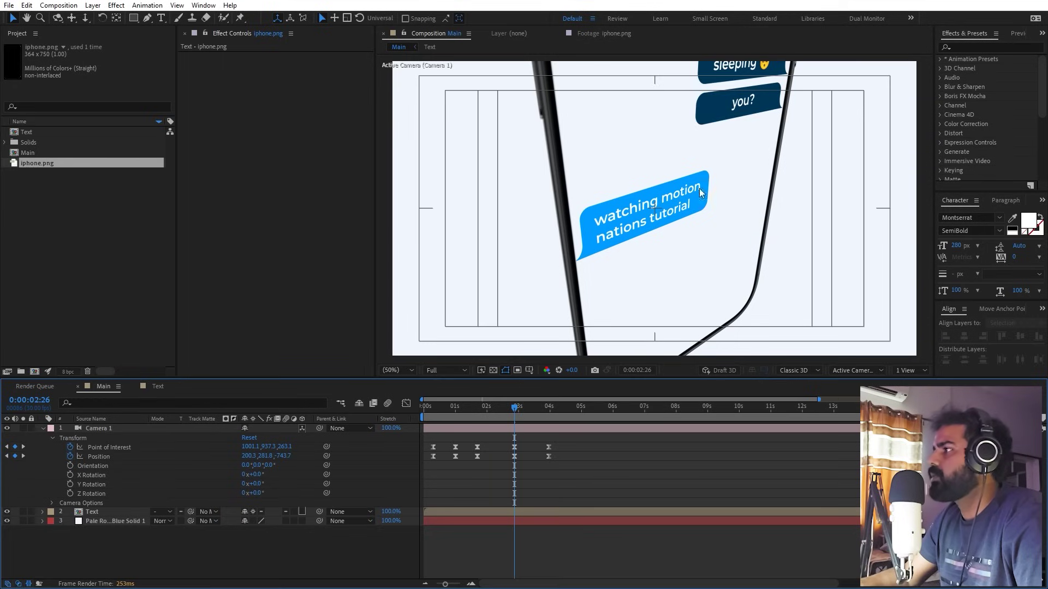
Step: Play the Main composition from the beginning to review the camera moves with the phone frame
key("Home")
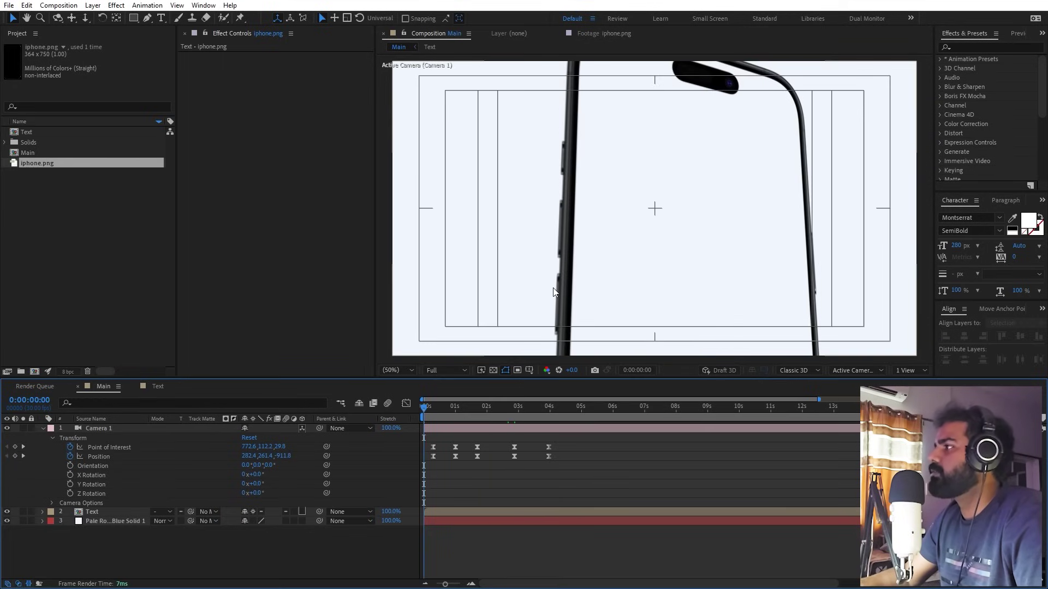
key("space")
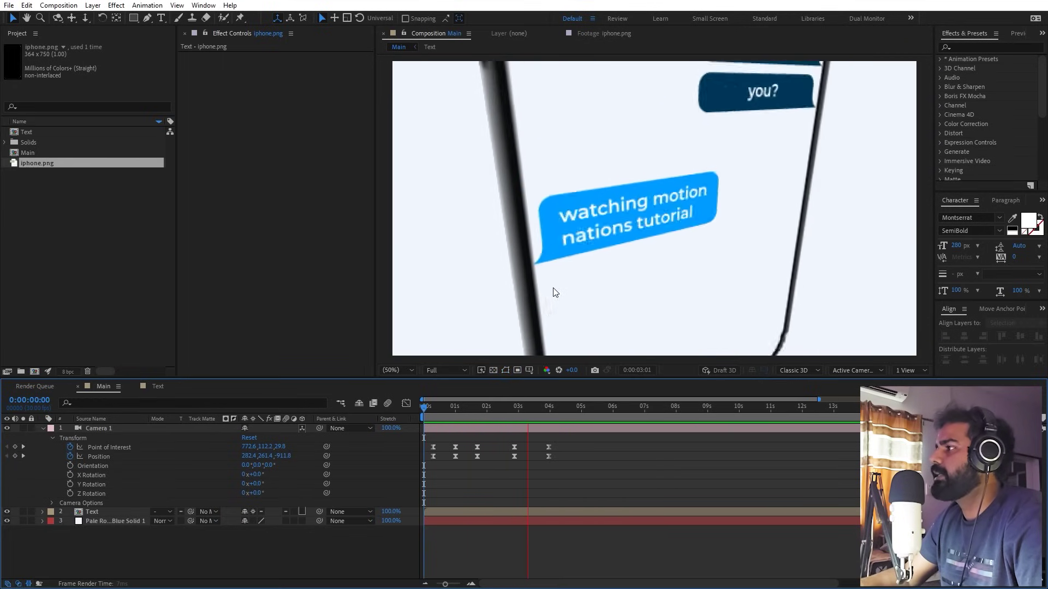
key("space")
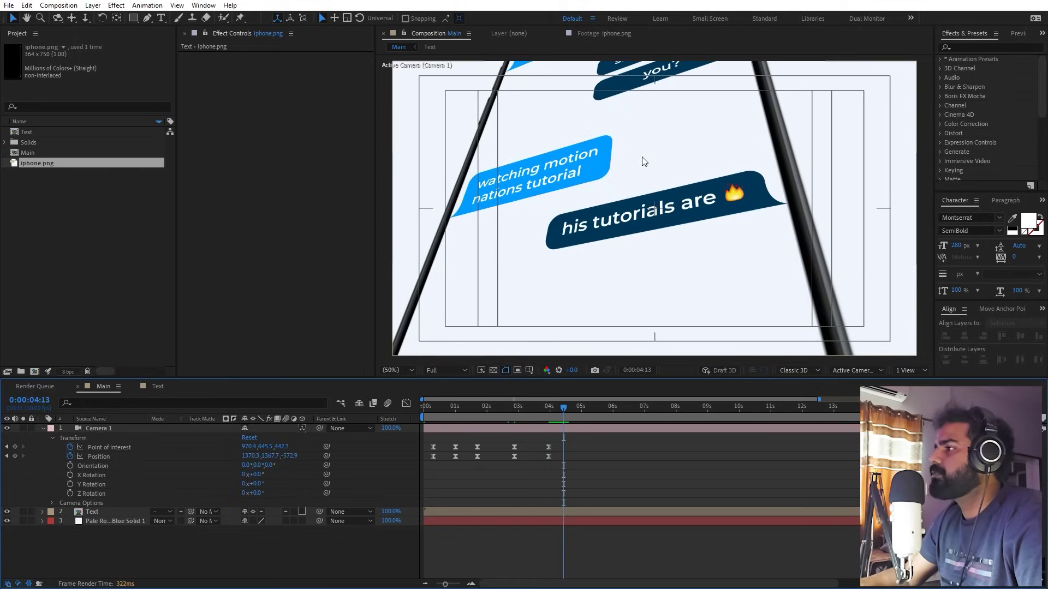
Step: At 0:00:00:09, reveal Camera 1's camera options and enable keyframing for Focus Distance and Aperture
left_click(516, 413)
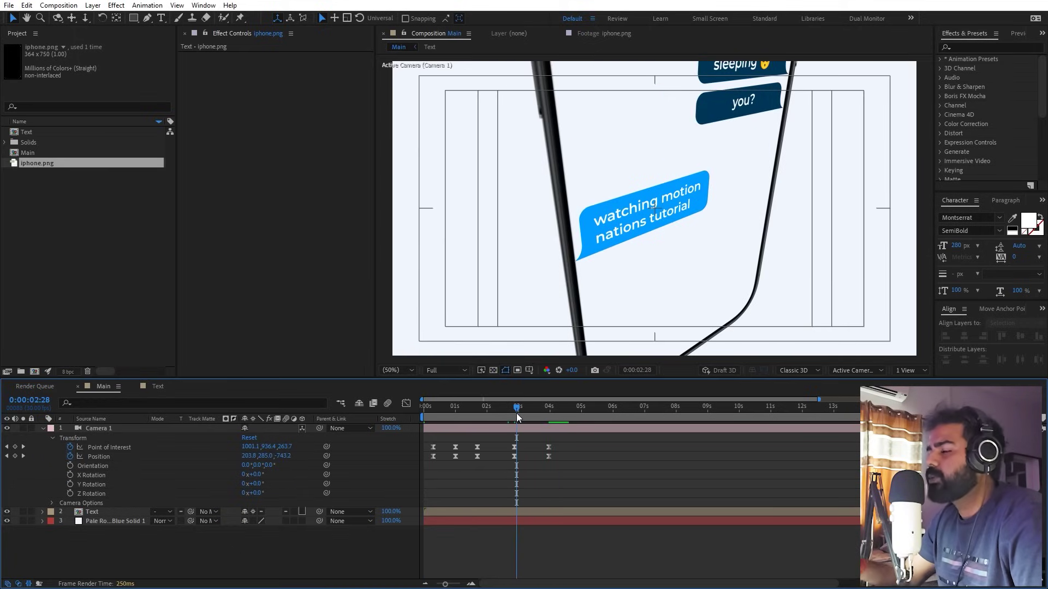
left_click_drag(509, 416, 438, 430)
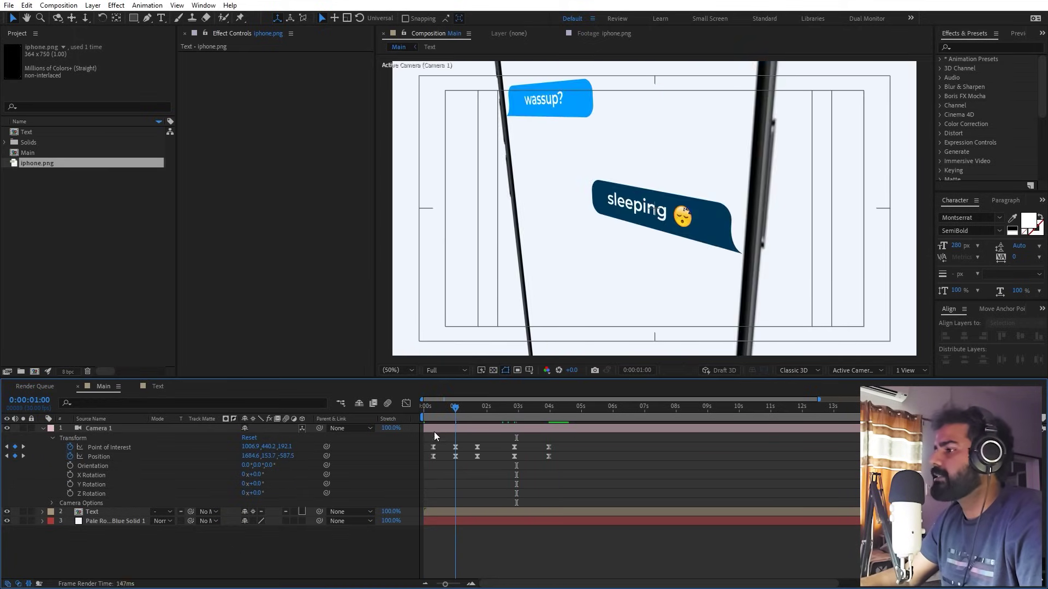
left_click(97, 431)
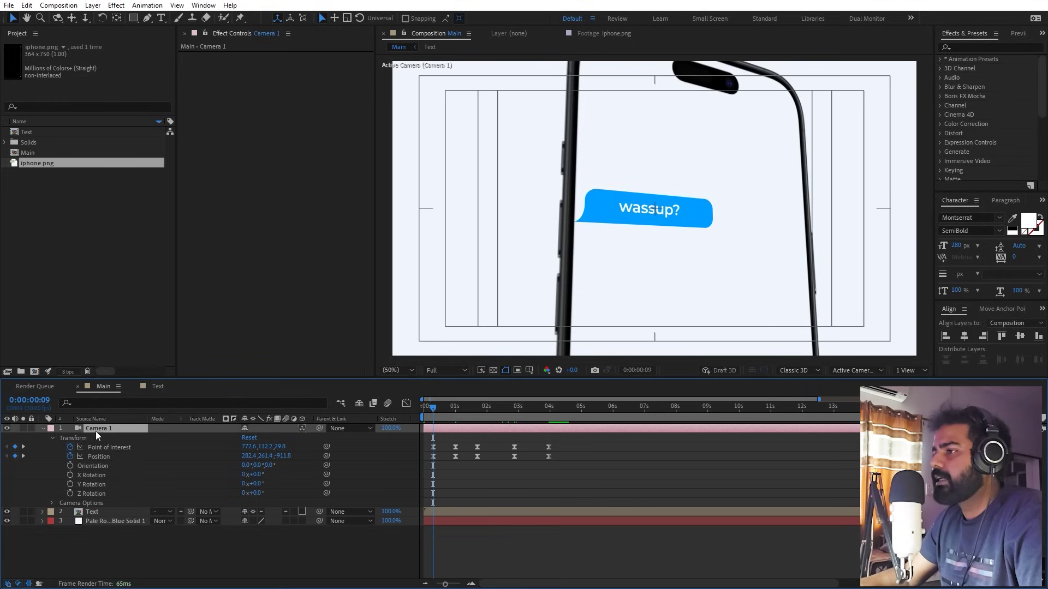
key("a")
key("a")
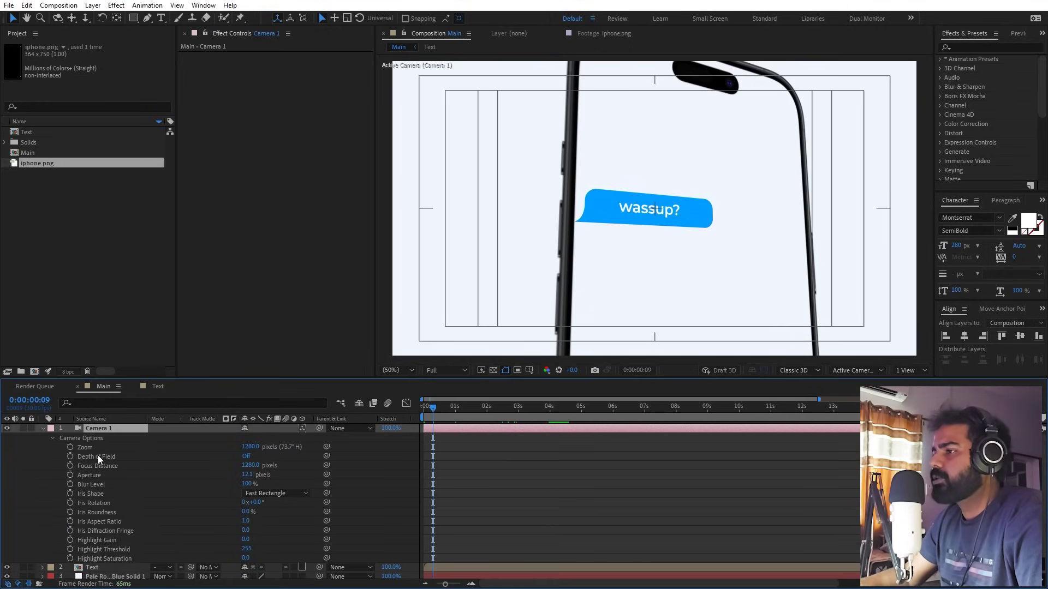
left_click(70, 467)
left_click(69, 476)
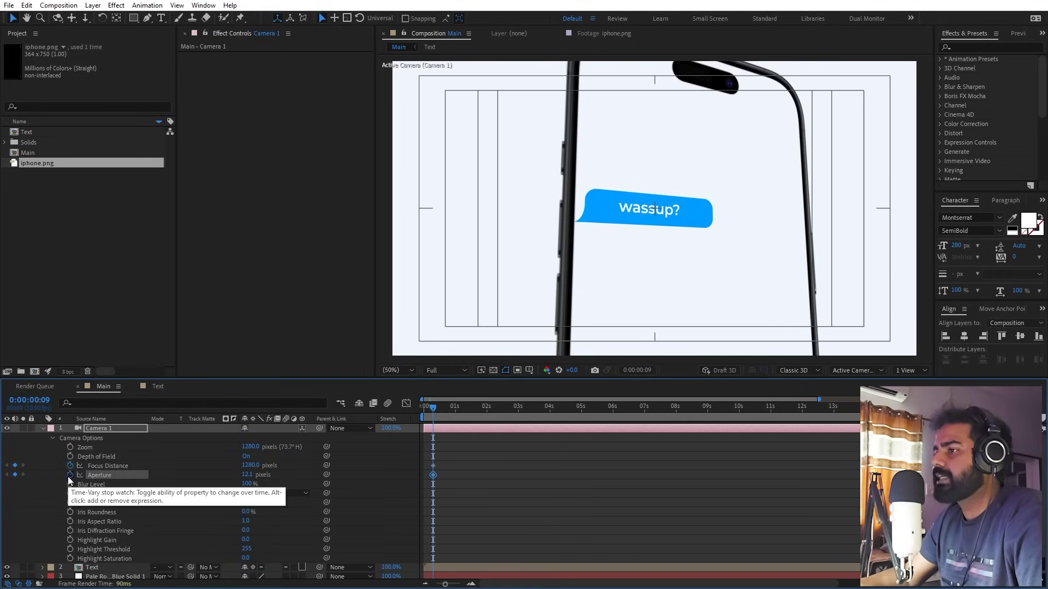
Step: Set Camera 1's Aperture to 339.1 px and Focus Distance to 1043 px to focus on the "wassup?" bubble
left_click(470, 463)
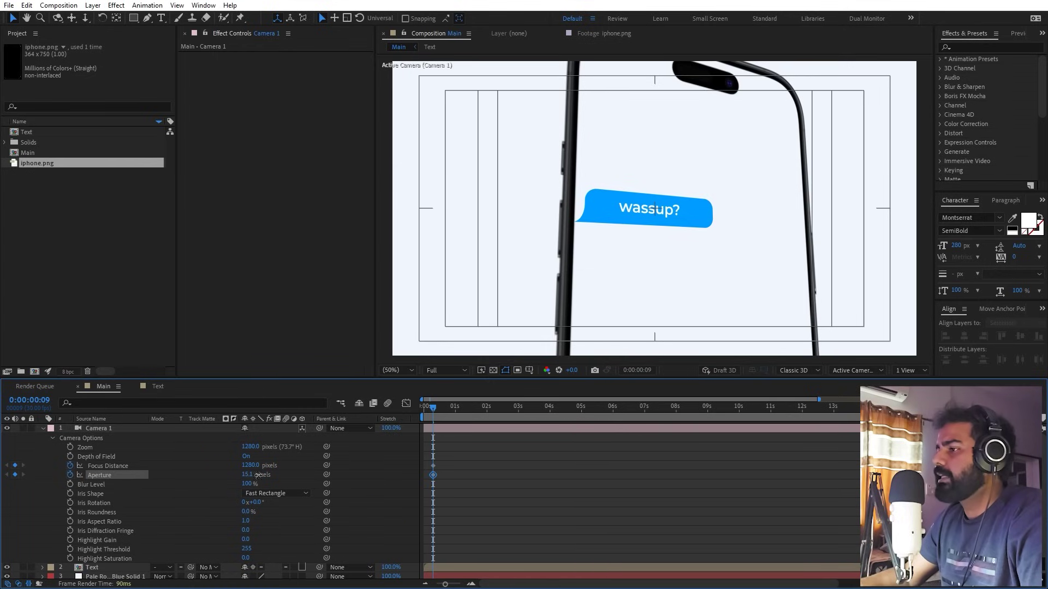
left_click_drag(320, 477, 390, 483)
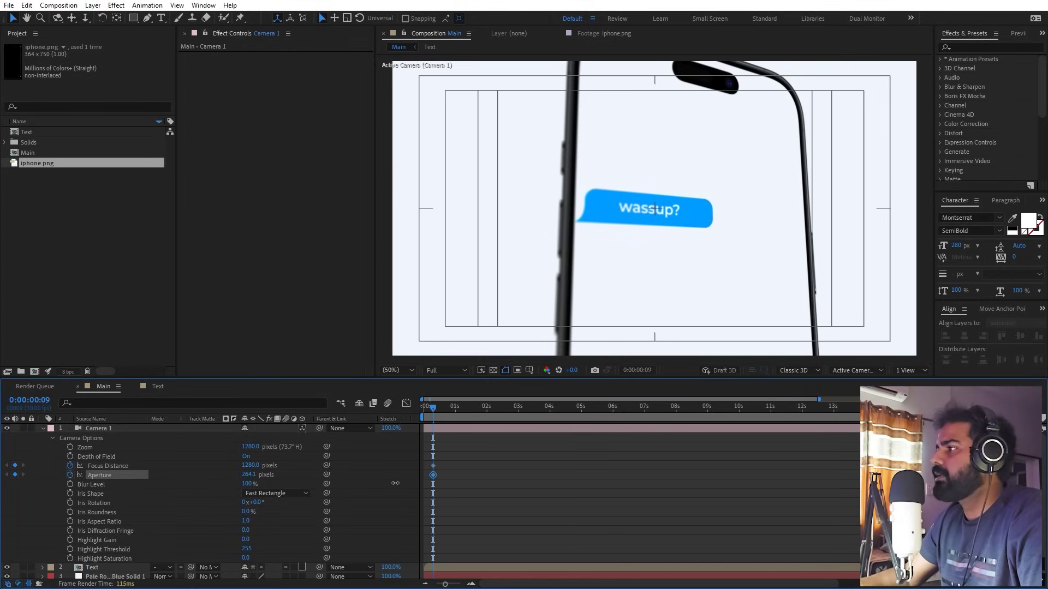
left_click(434, 476)
scroll(748, 227, "up", 1)
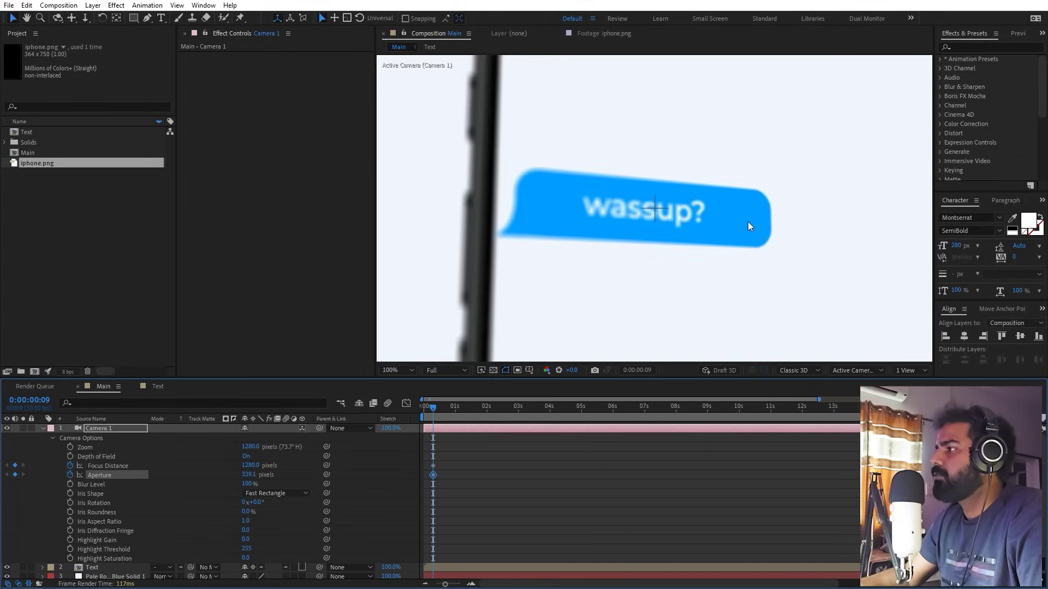
left_click_drag(207, 463, 95, 467)
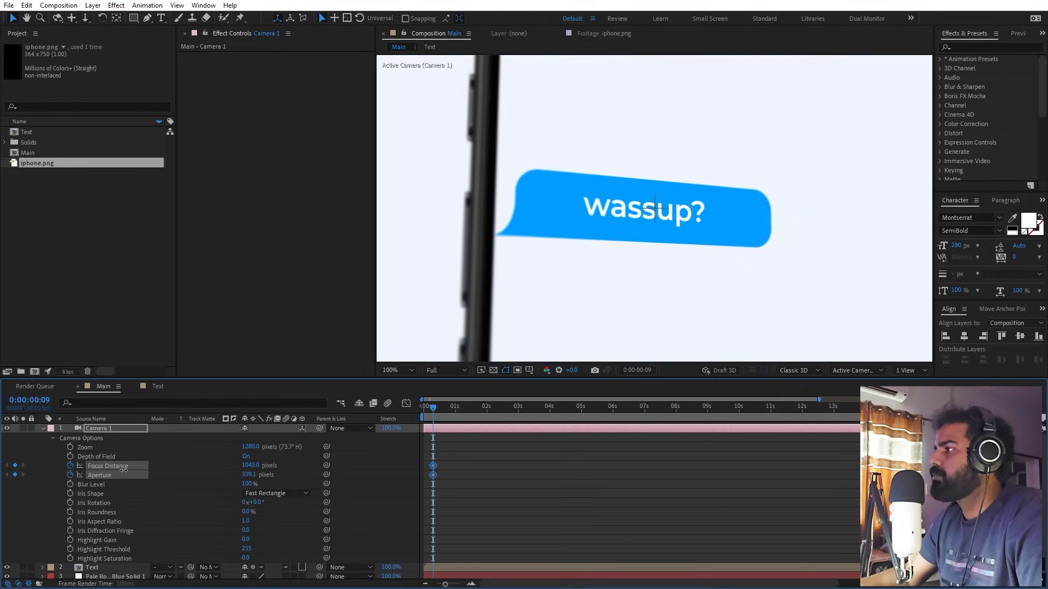
scroll(563, 218, "down", 1)
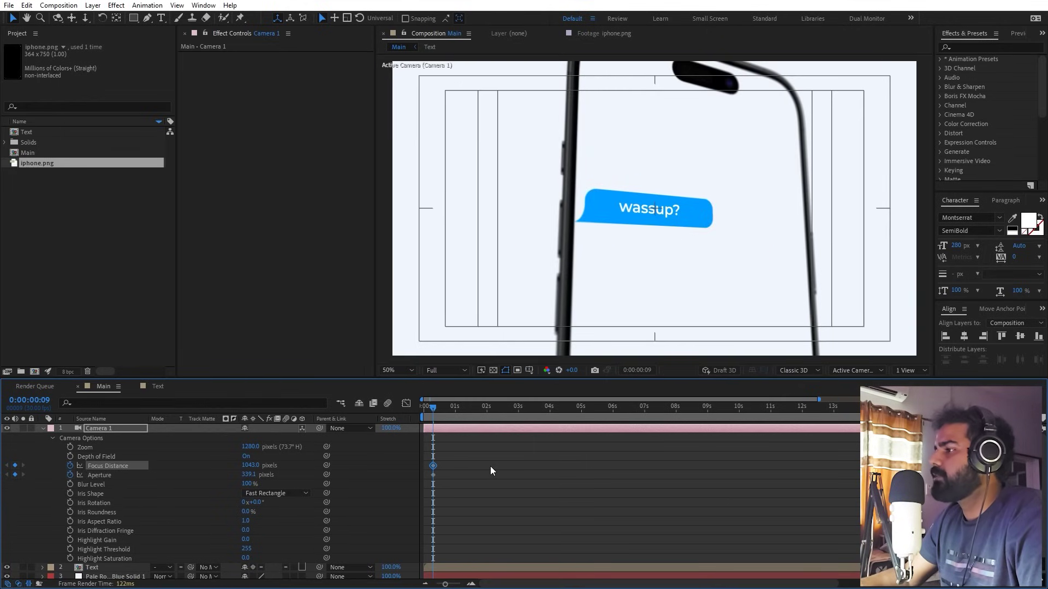
Step: At 0:00:01:00, set Focus Distance to 818 px and Aperture to 280.6 px to focus on the "sleeping" bubble
key("u")
left_click_drag(433, 418, 455, 417)
key("slash")
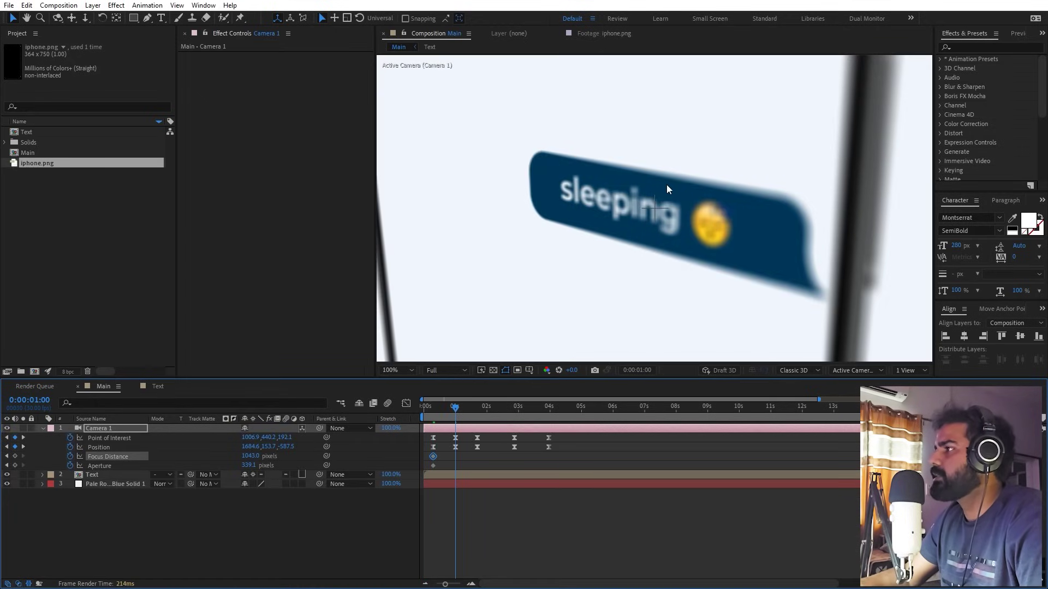
left_click_drag(195, 459, 120, 467)
left_click_drag(104, 468, 138, 467)
left_click_drag(250, 465, 231, 466)
left_click_drag(64, 473, 1, 474)
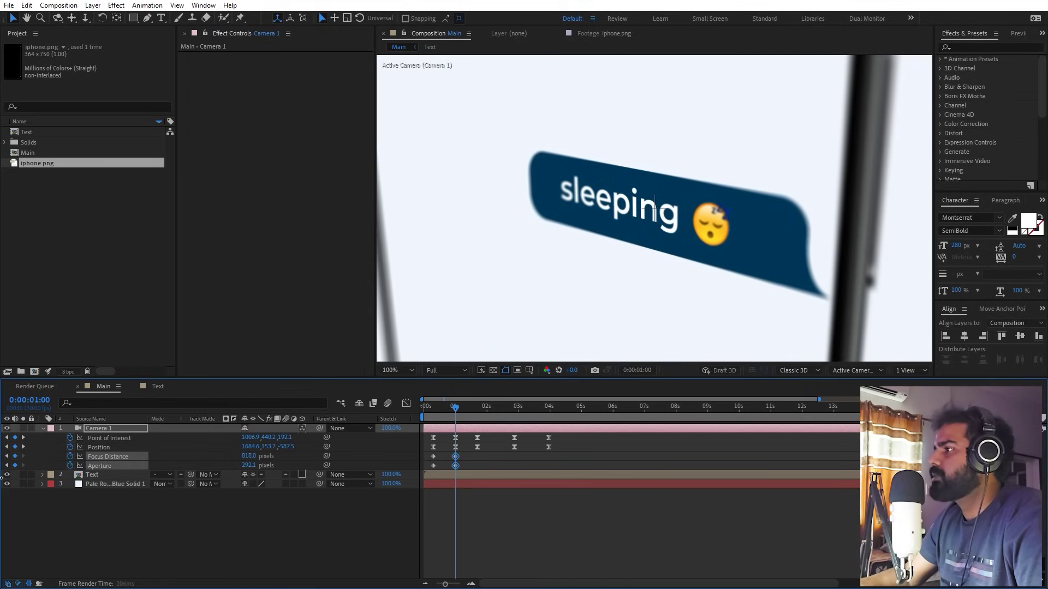
scroll(642, 208, "down", 1)
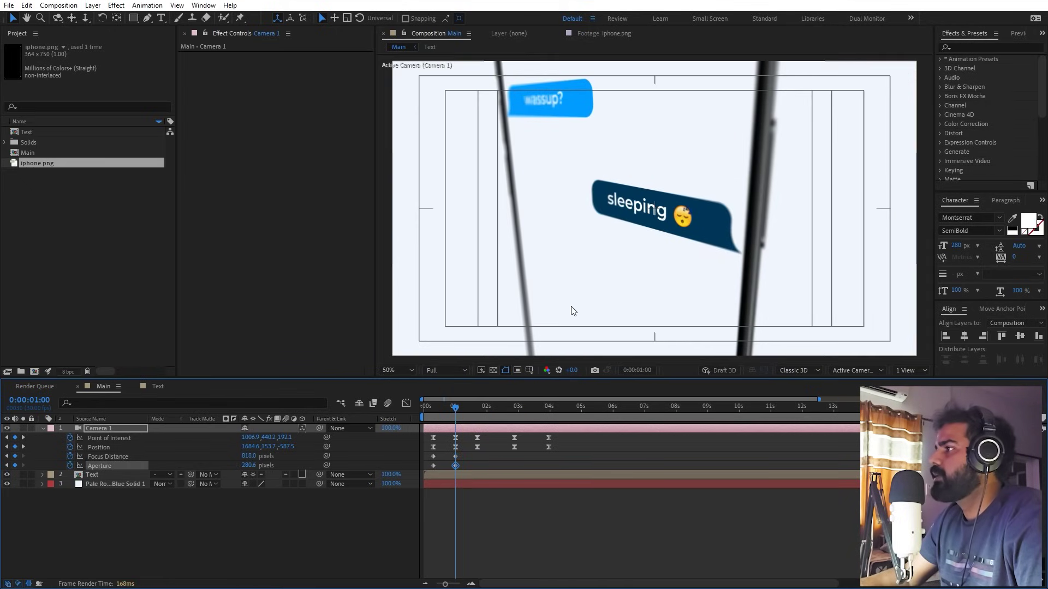
Step: At 0:00:01:21, set Focus Distance to 676 px and Aperture to 186.1 px to focus on the "you?" bubble
left_click_drag(457, 408, 477, 413)
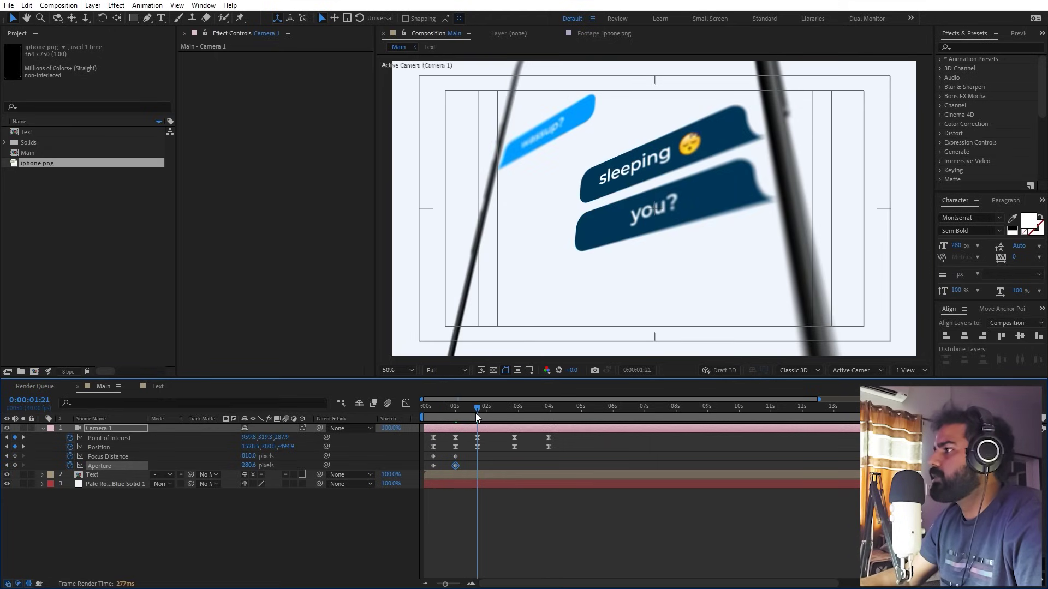
left_click_drag(247, 456, 173, 462)
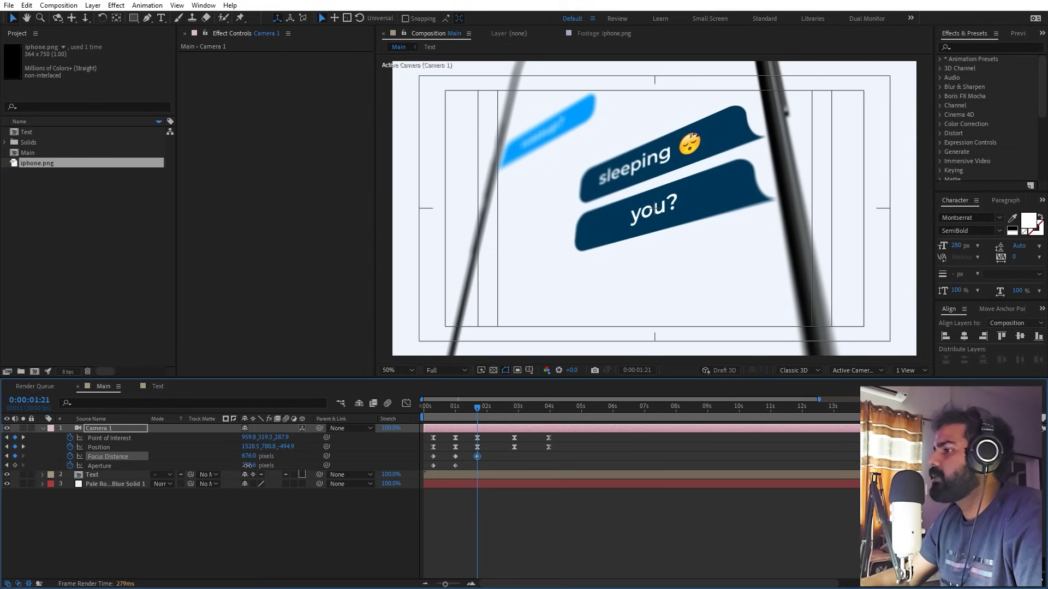
left_click_drag(269, 468, 251, 468)
left_click(103, 466)
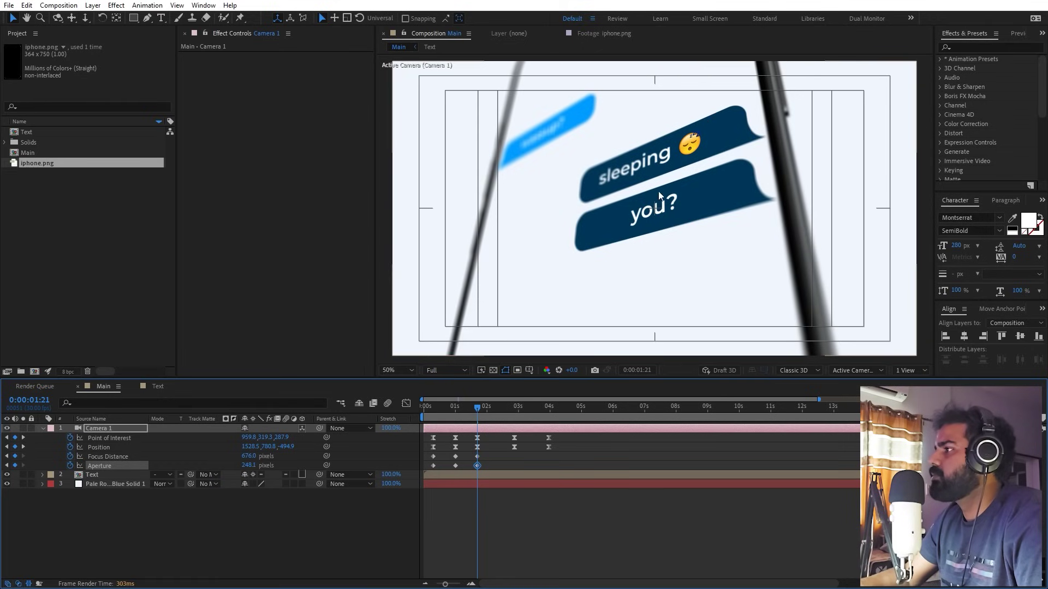
left_click_drag(245, 465, 213, 465)
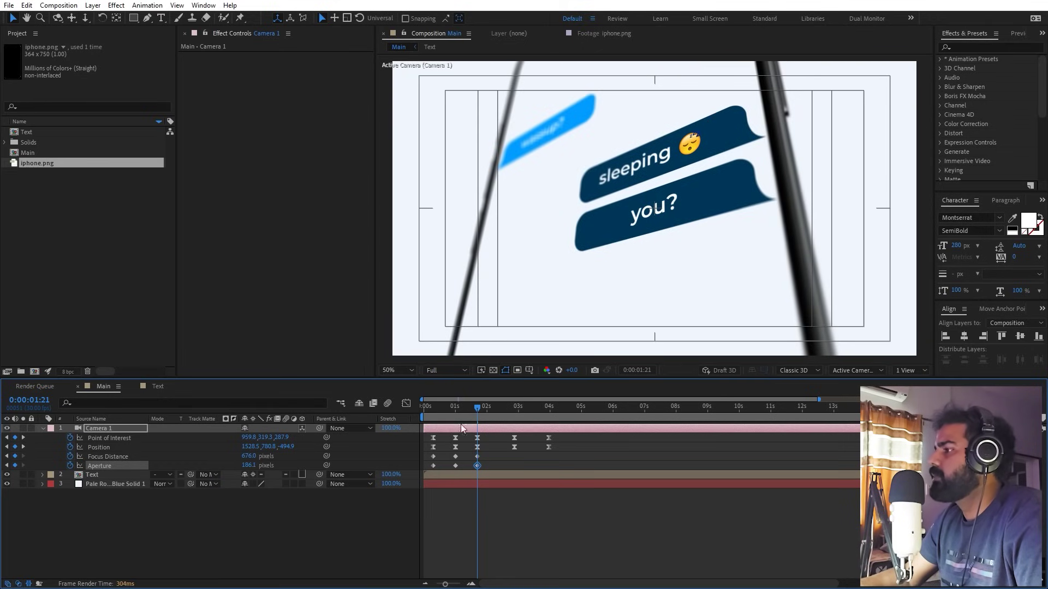
Step: Keyframe Focus Distance and Aperture at 0:00:02:26 and at 0:00:03:29, using 752 px and 403.8 px at the last one
left_click_drag(472, 407, 510, 418)
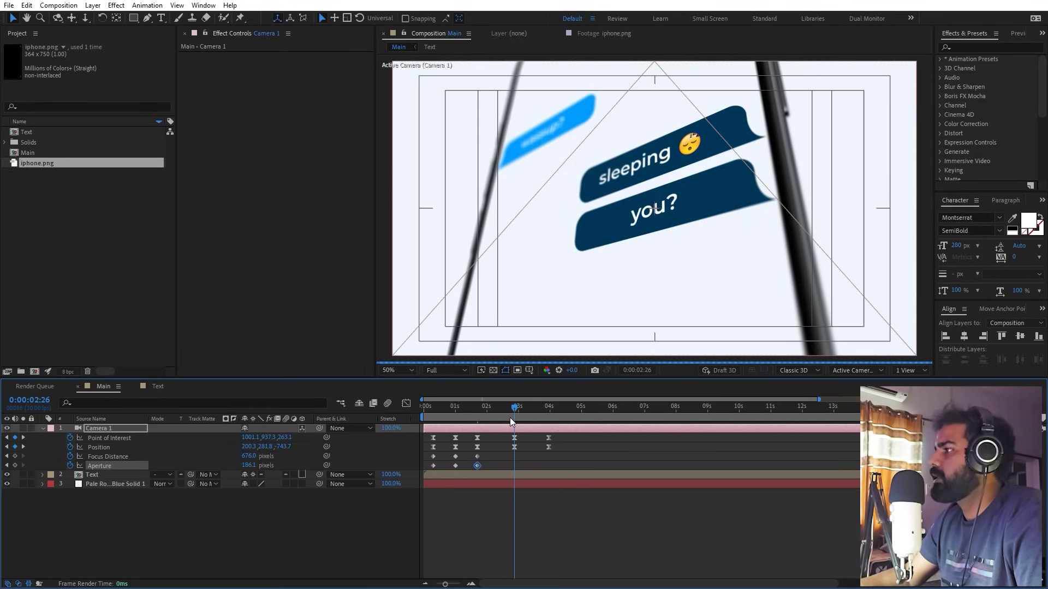
key("space")
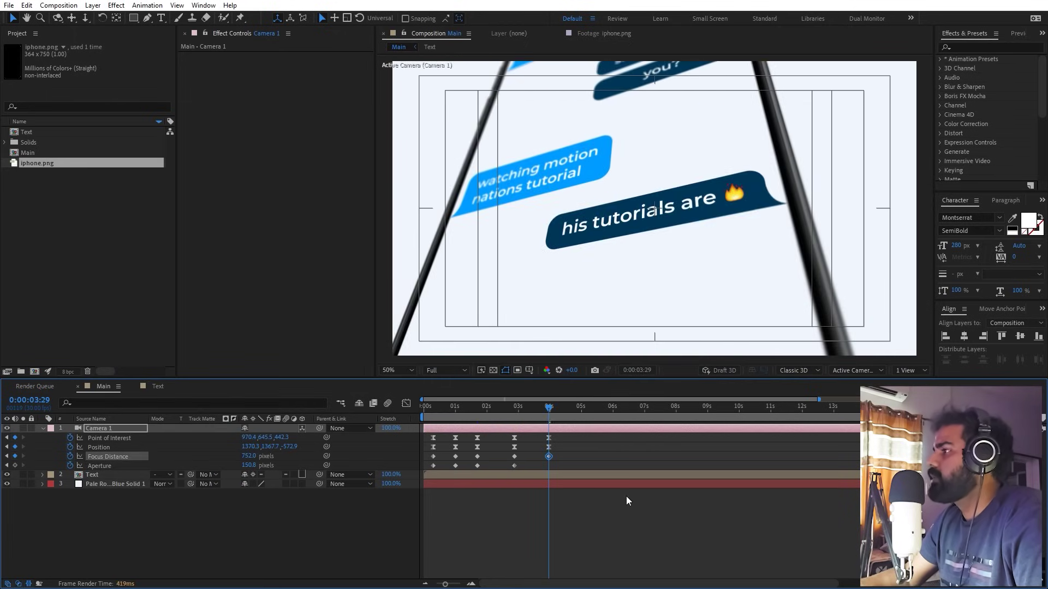
Step: Preview the finished camera animation with its depth-of-field focus changes from the start
key("space")
key("space")
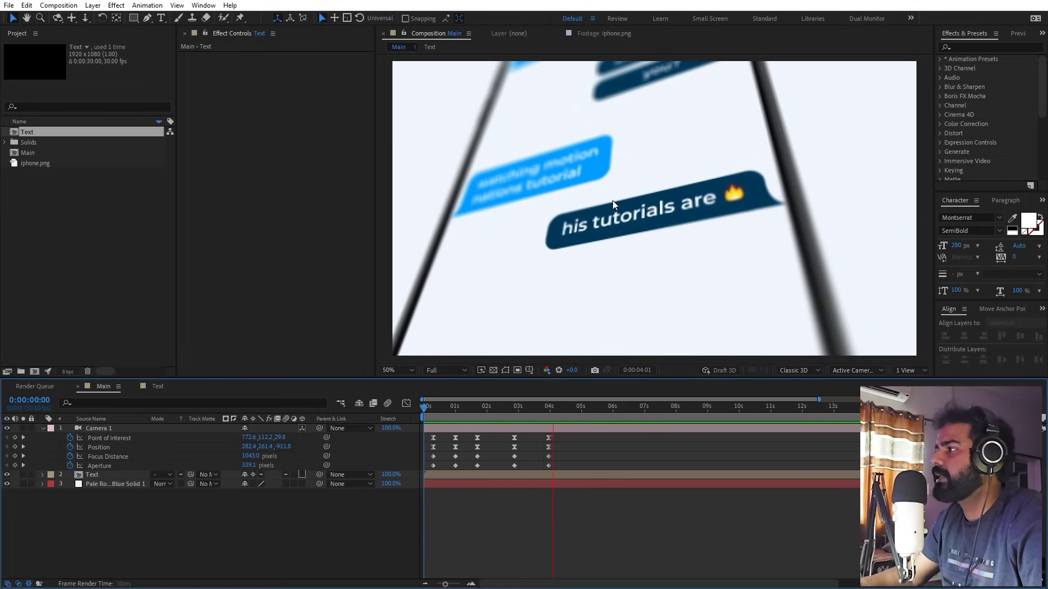
key("space")
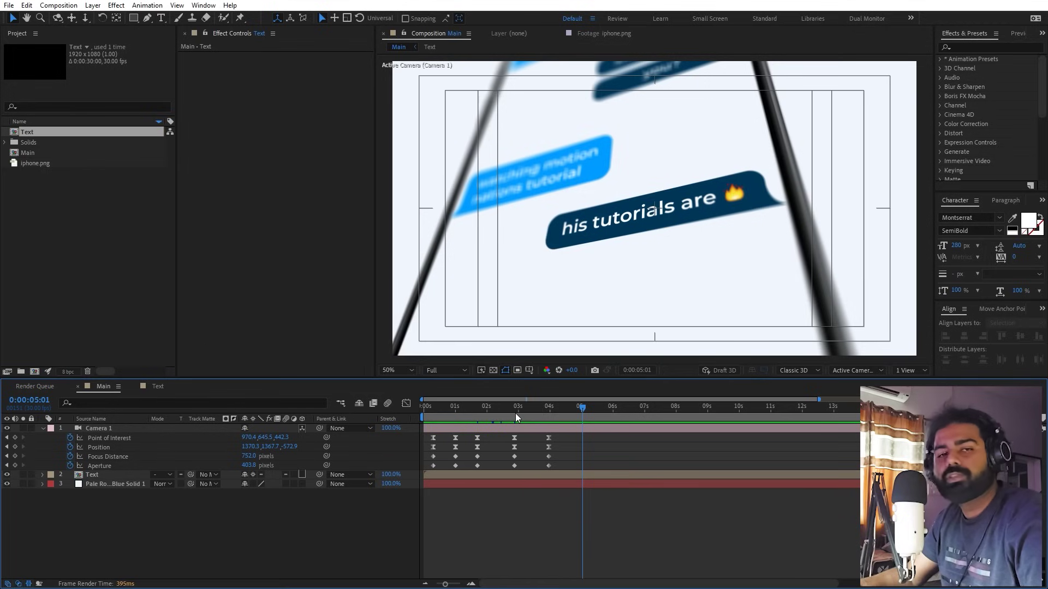